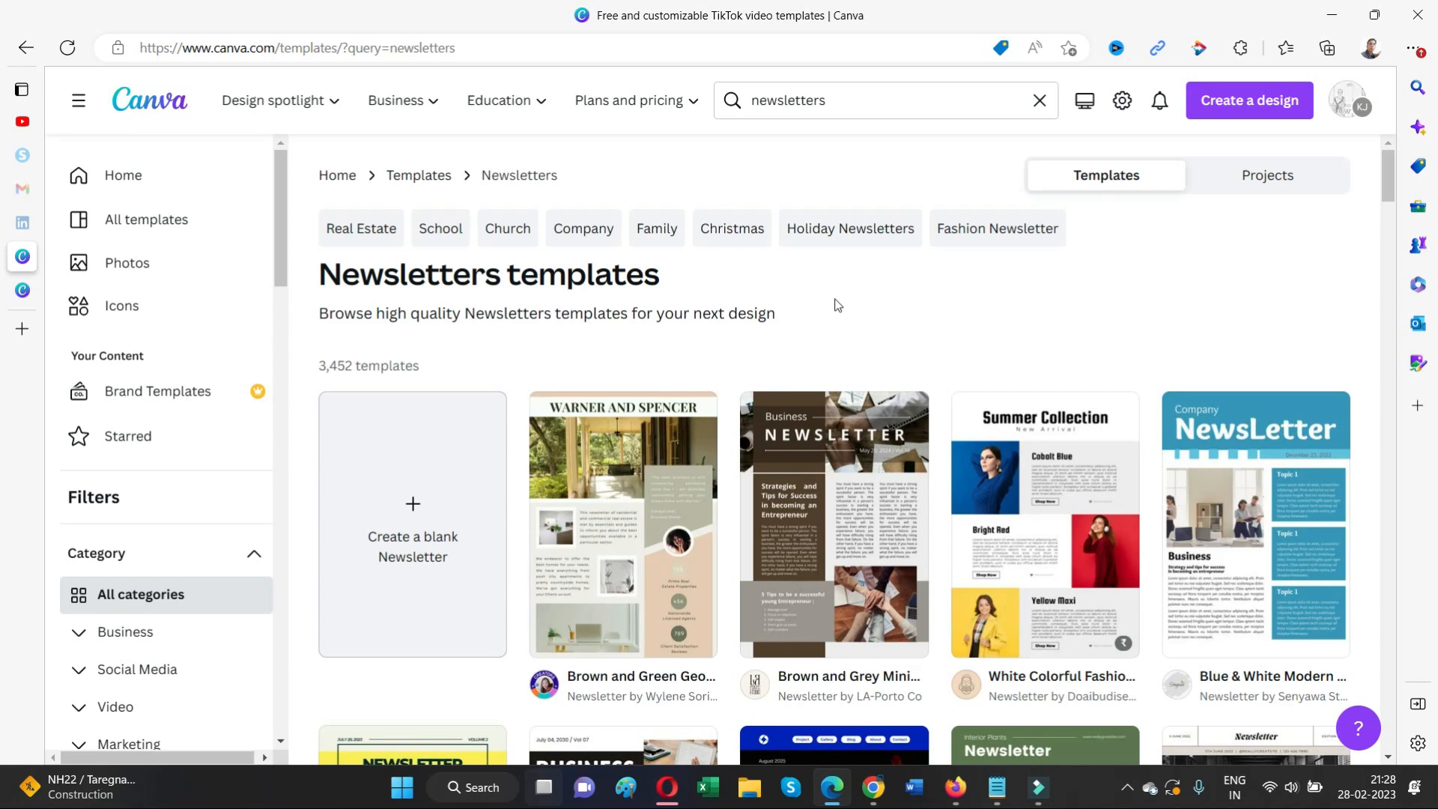
# Pick the Blue Minimalist Holiday Newsletter template from the newsletter results and open it for customising
pyautogui.scroll(-2, 838, 304)
pyautogui.scroll(-5, 838, 305)
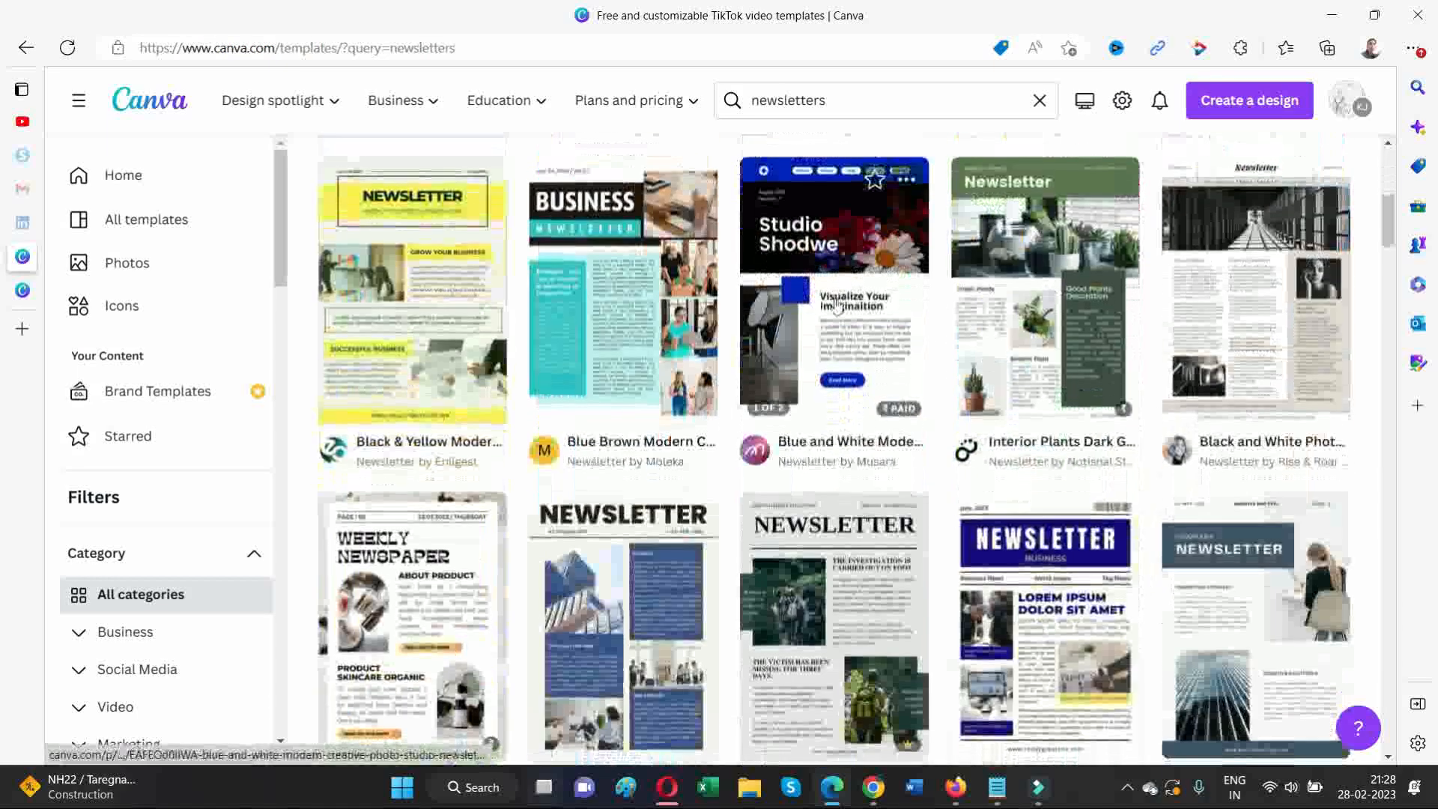
pyautogui.scroll(-4, 838, 305)
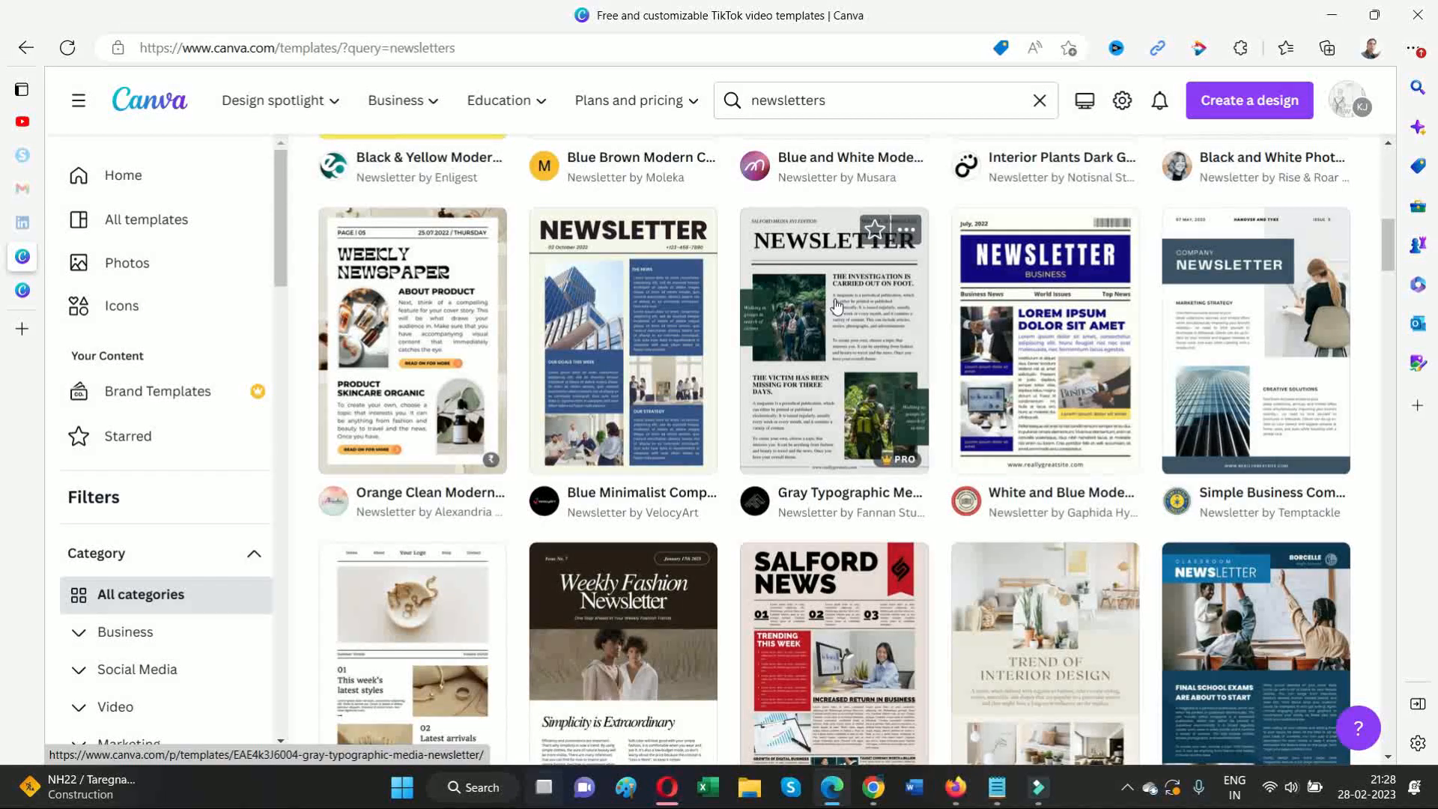
pyautogui.scroll(-4, 838, 305)
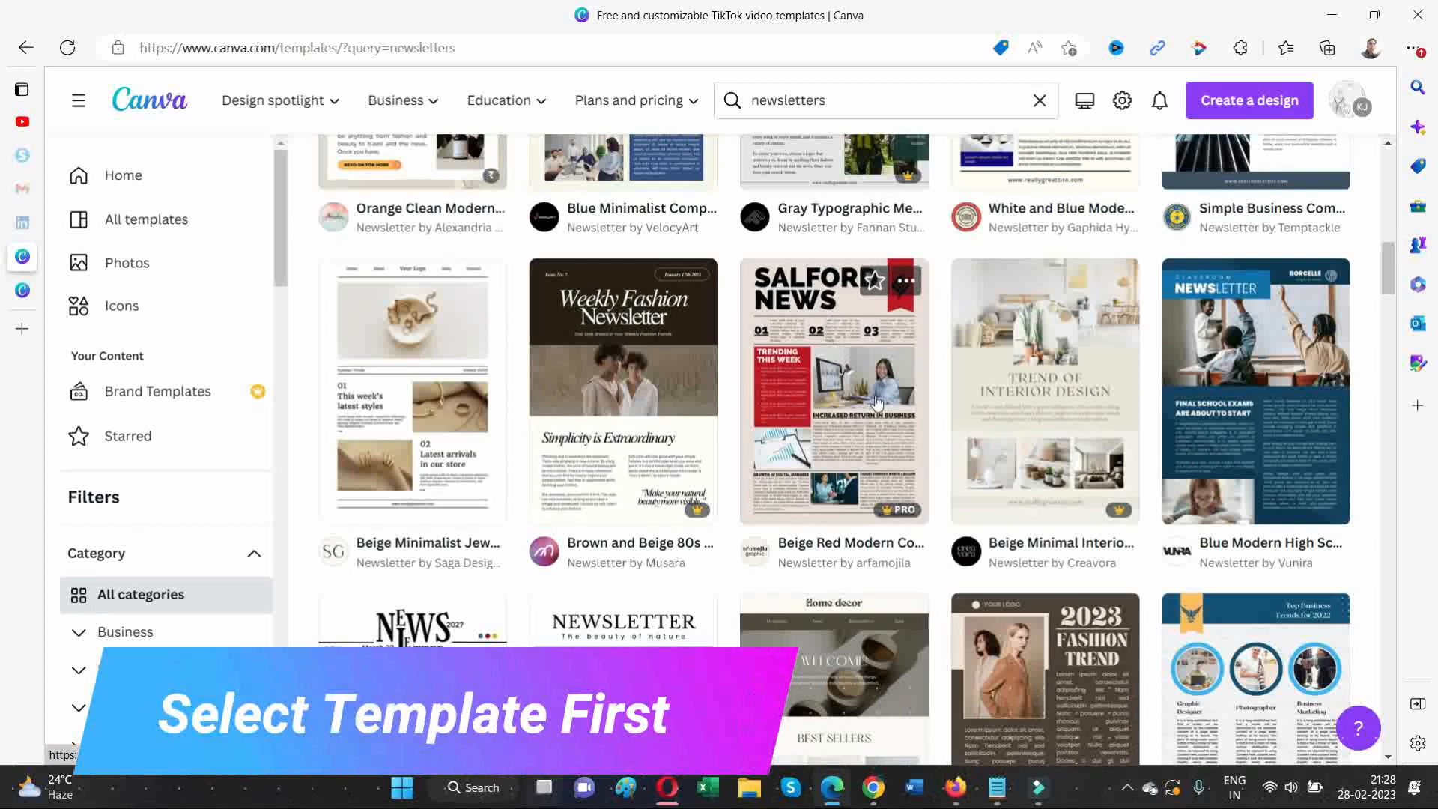
pyautogui.scroll(-6, 877, 402)
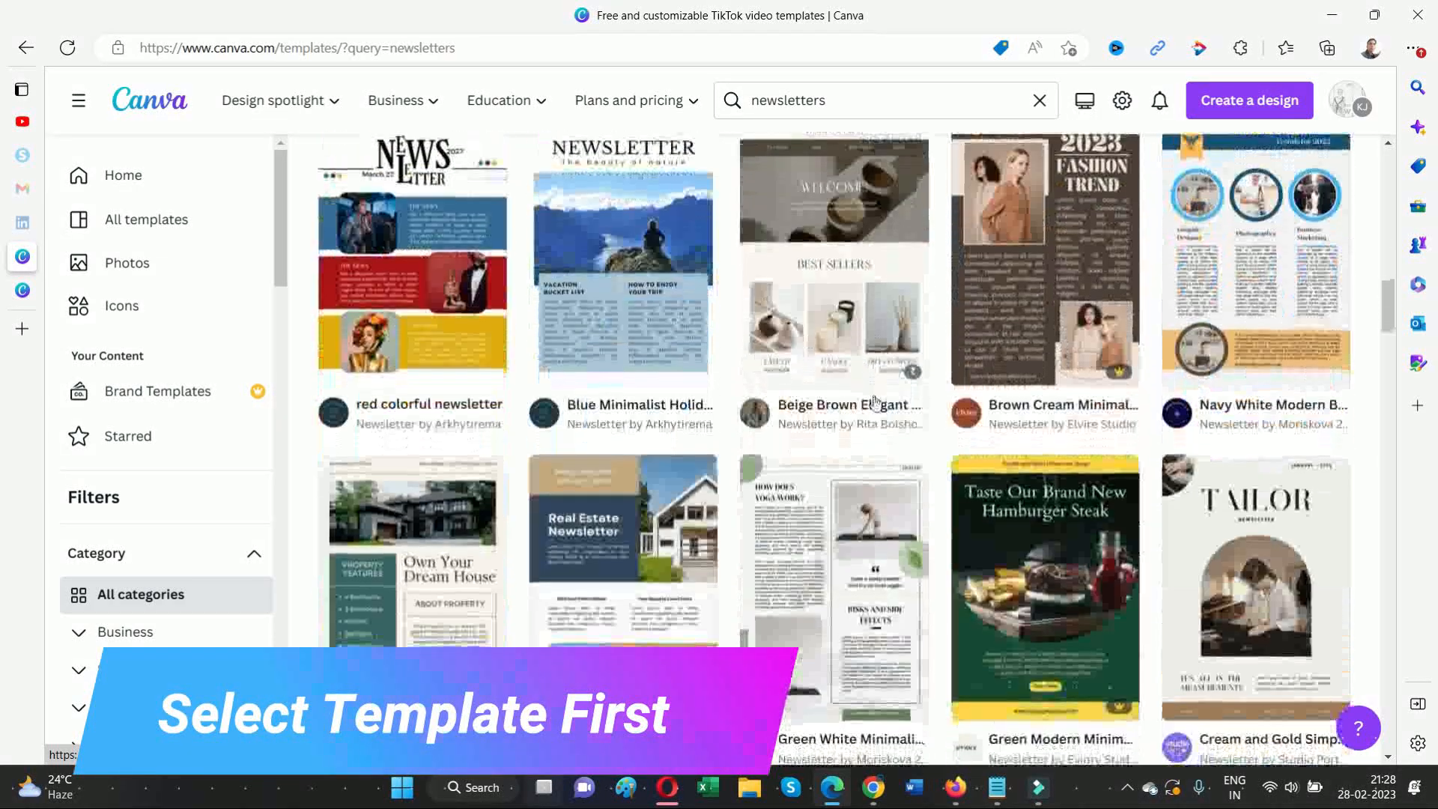
pyautogui.scroll(3, 877, 402)
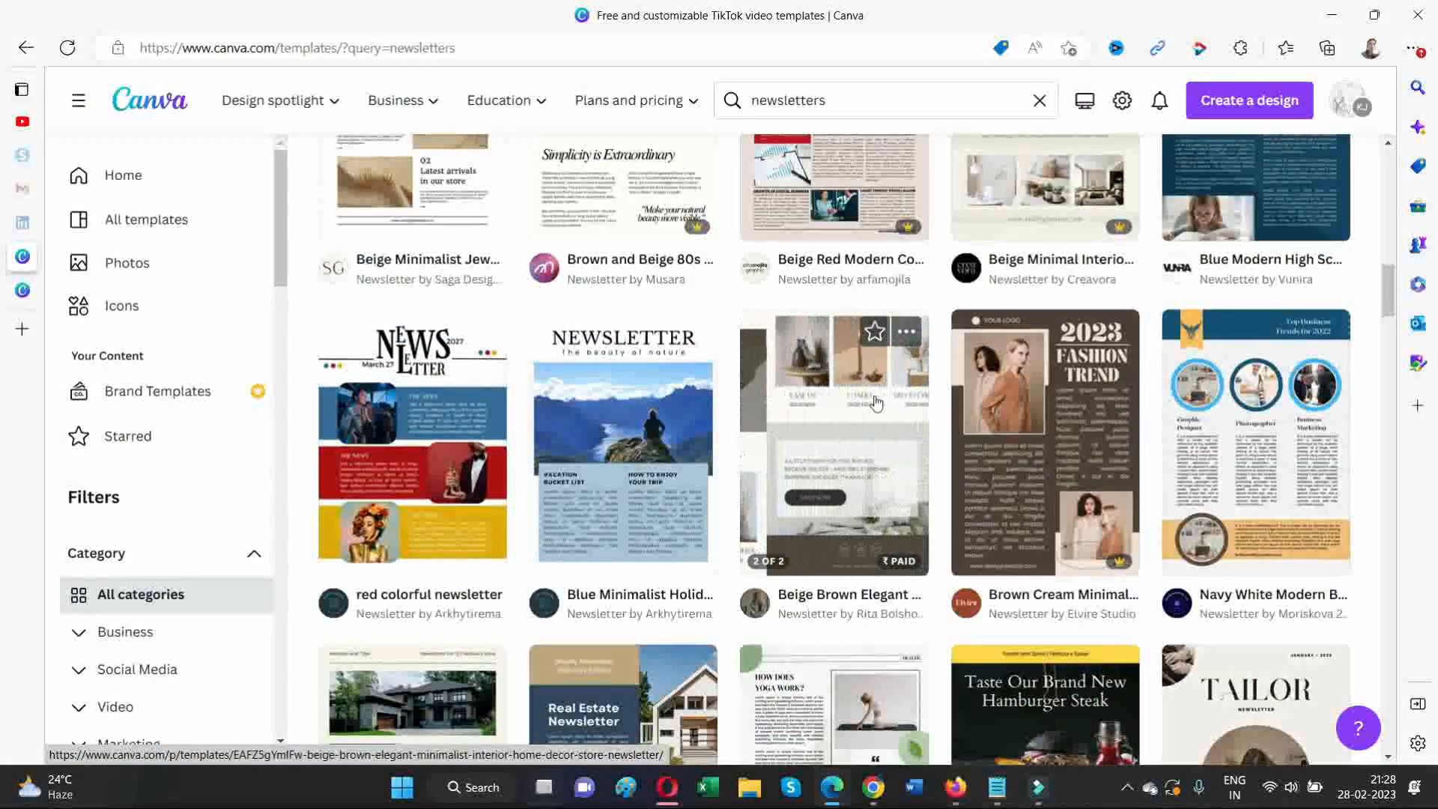
pyautogui.click(604, 381)
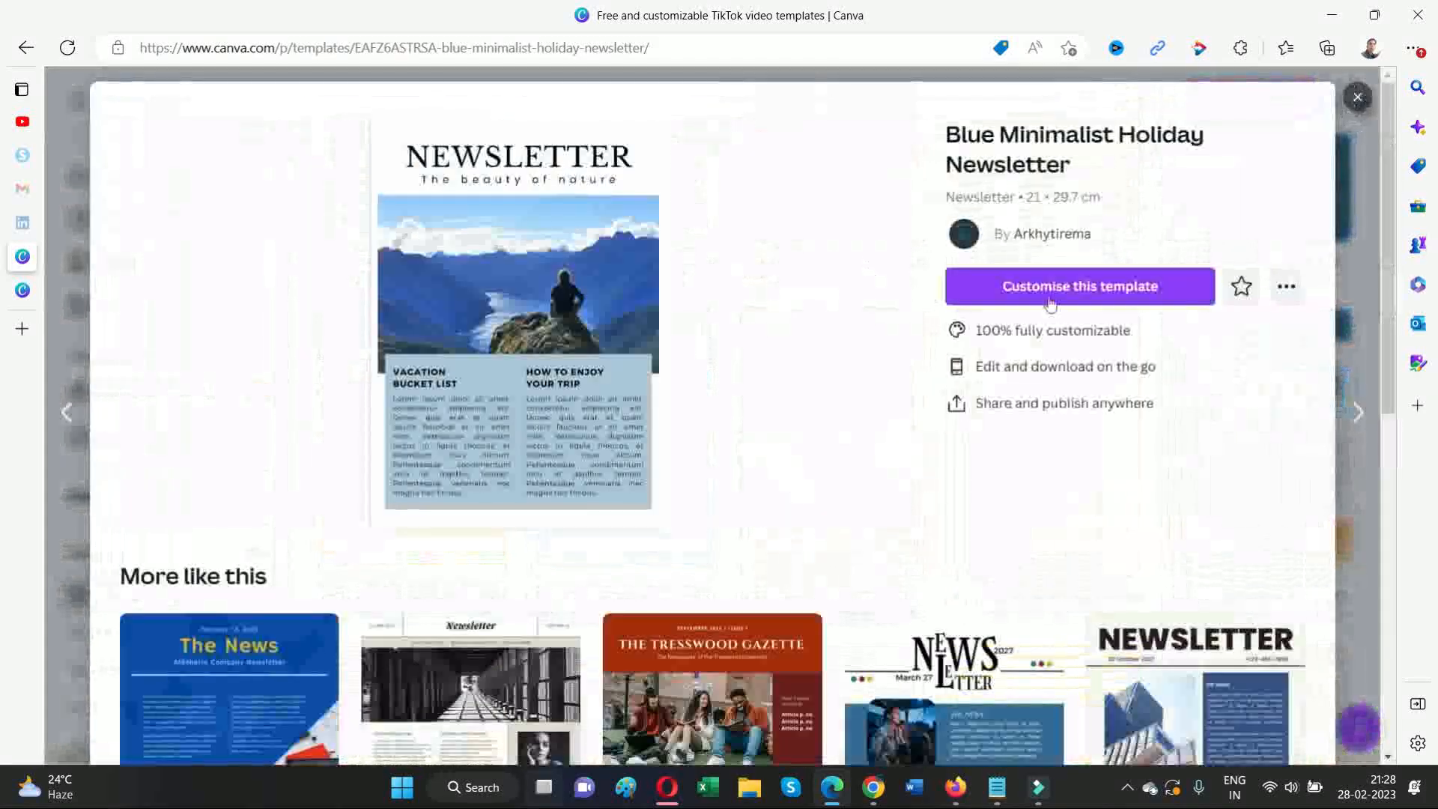
pyautogui.click(963, 289)
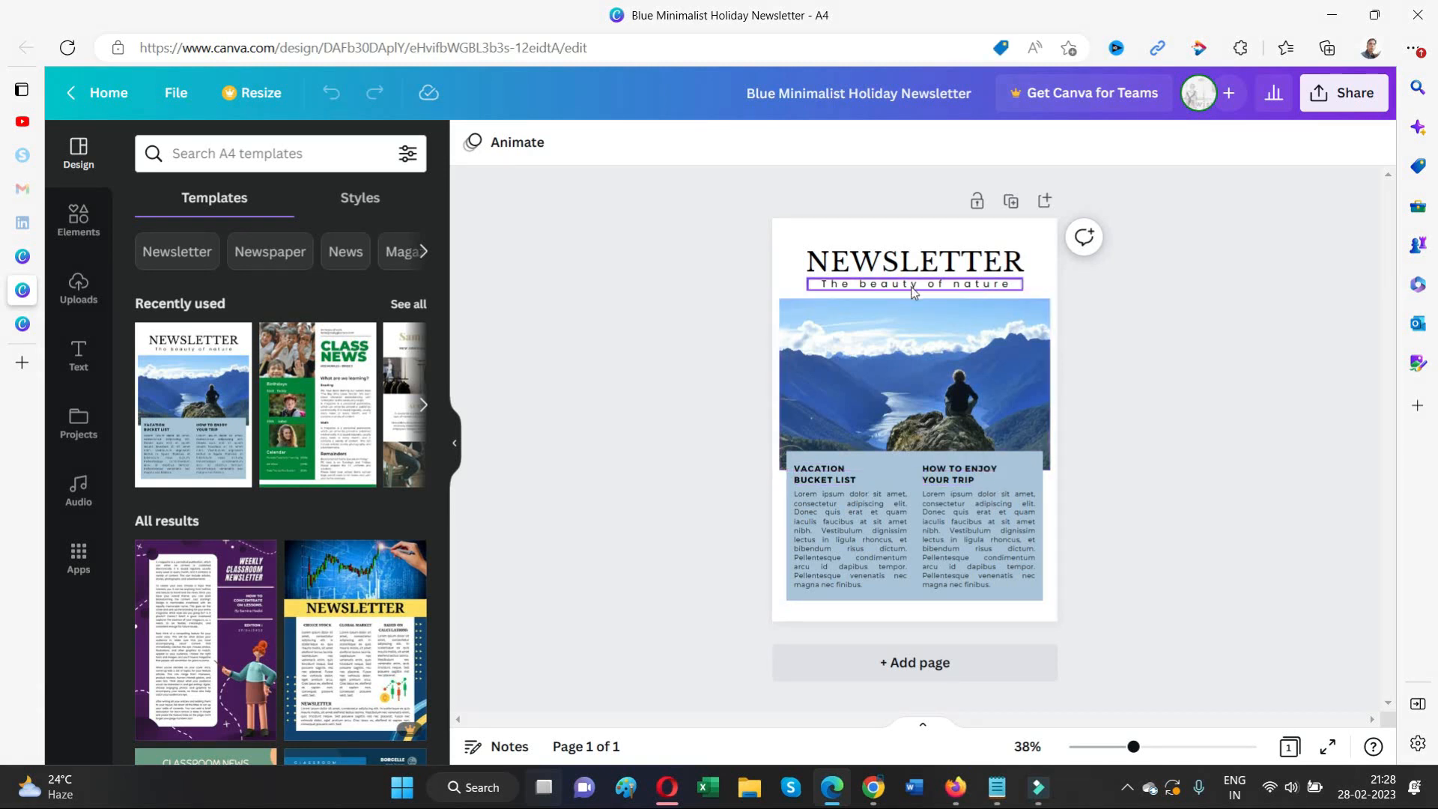
pyautogui.click(955, 786)
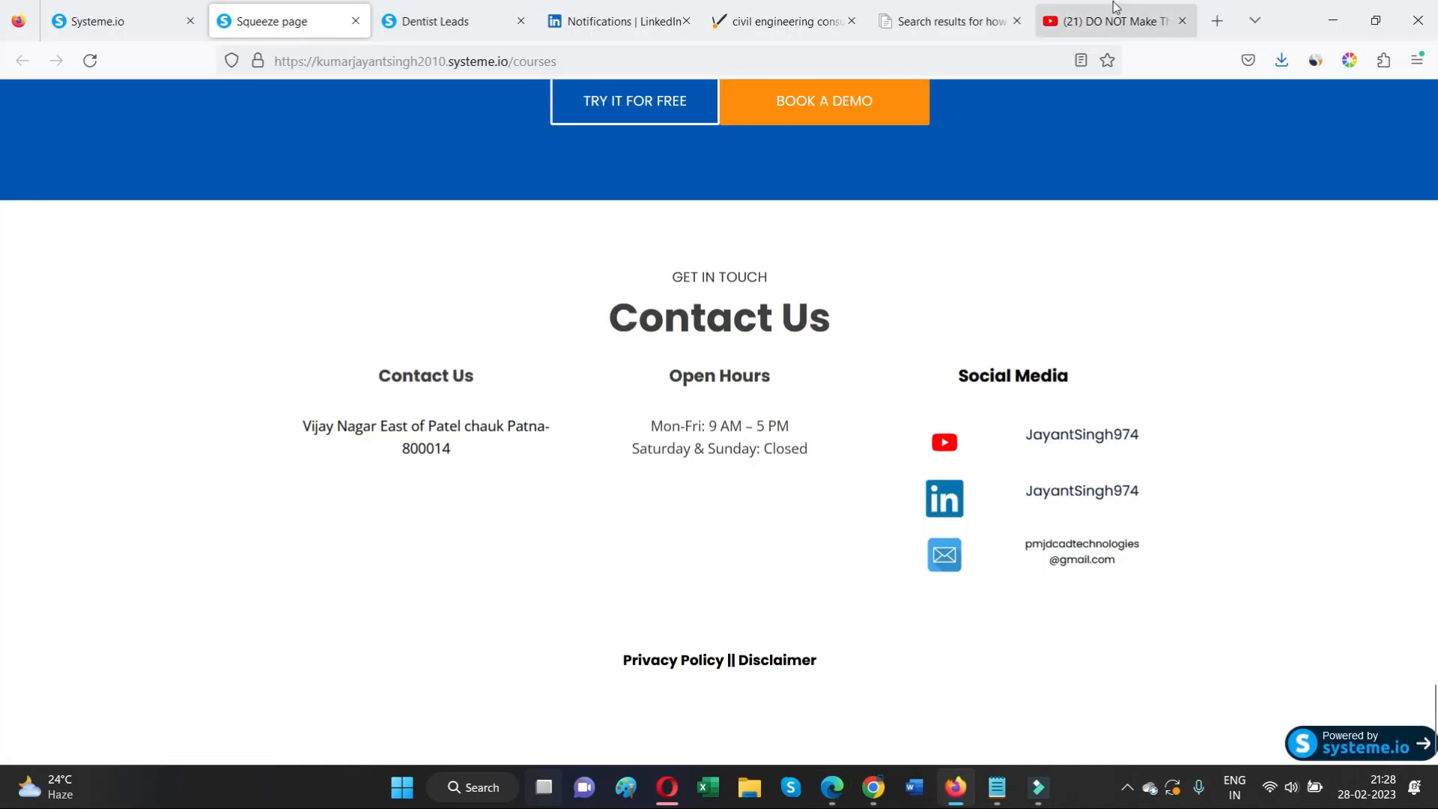
pyautogui.click(963, 788)
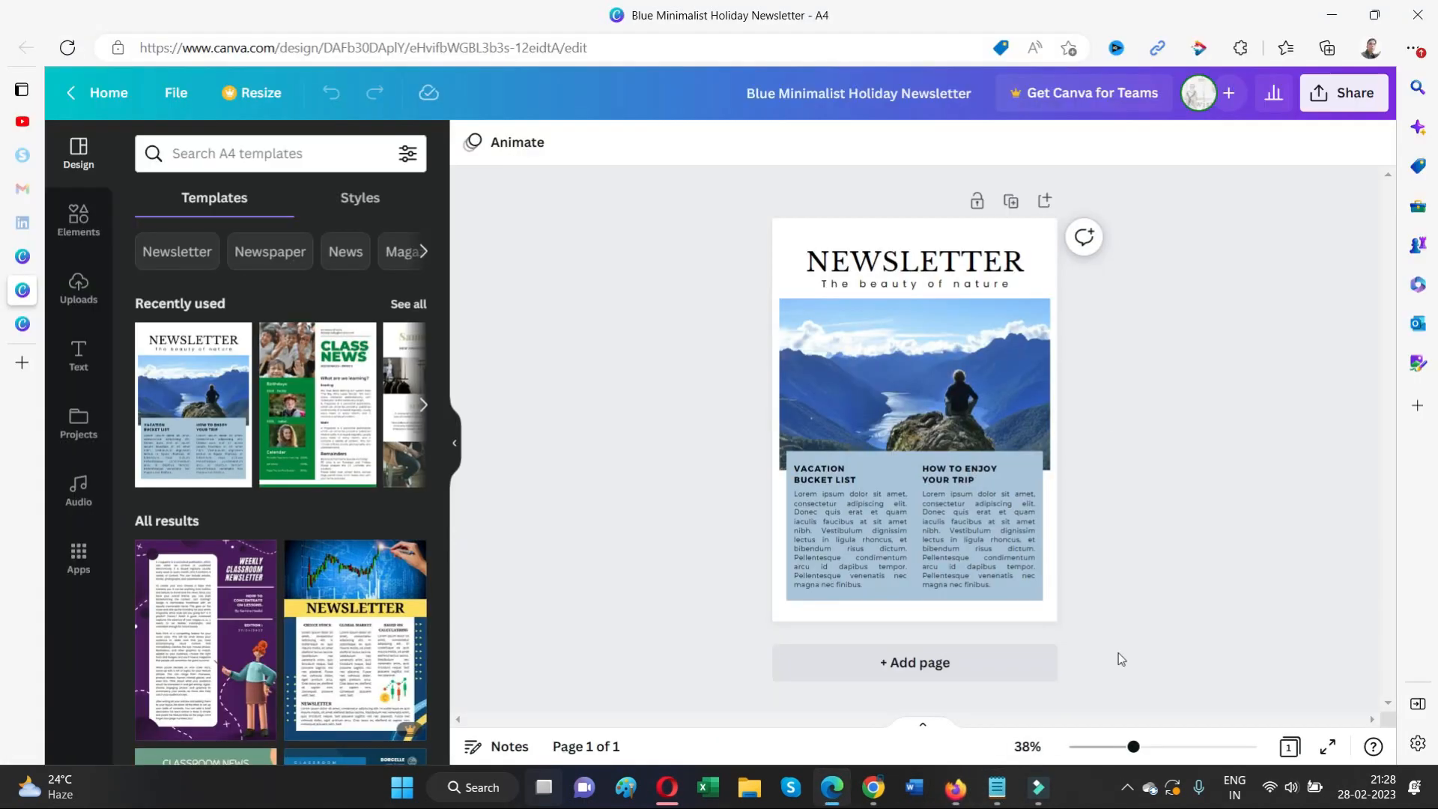
pyautogui.click(955, 786)
pyautogui.click(989, 24)
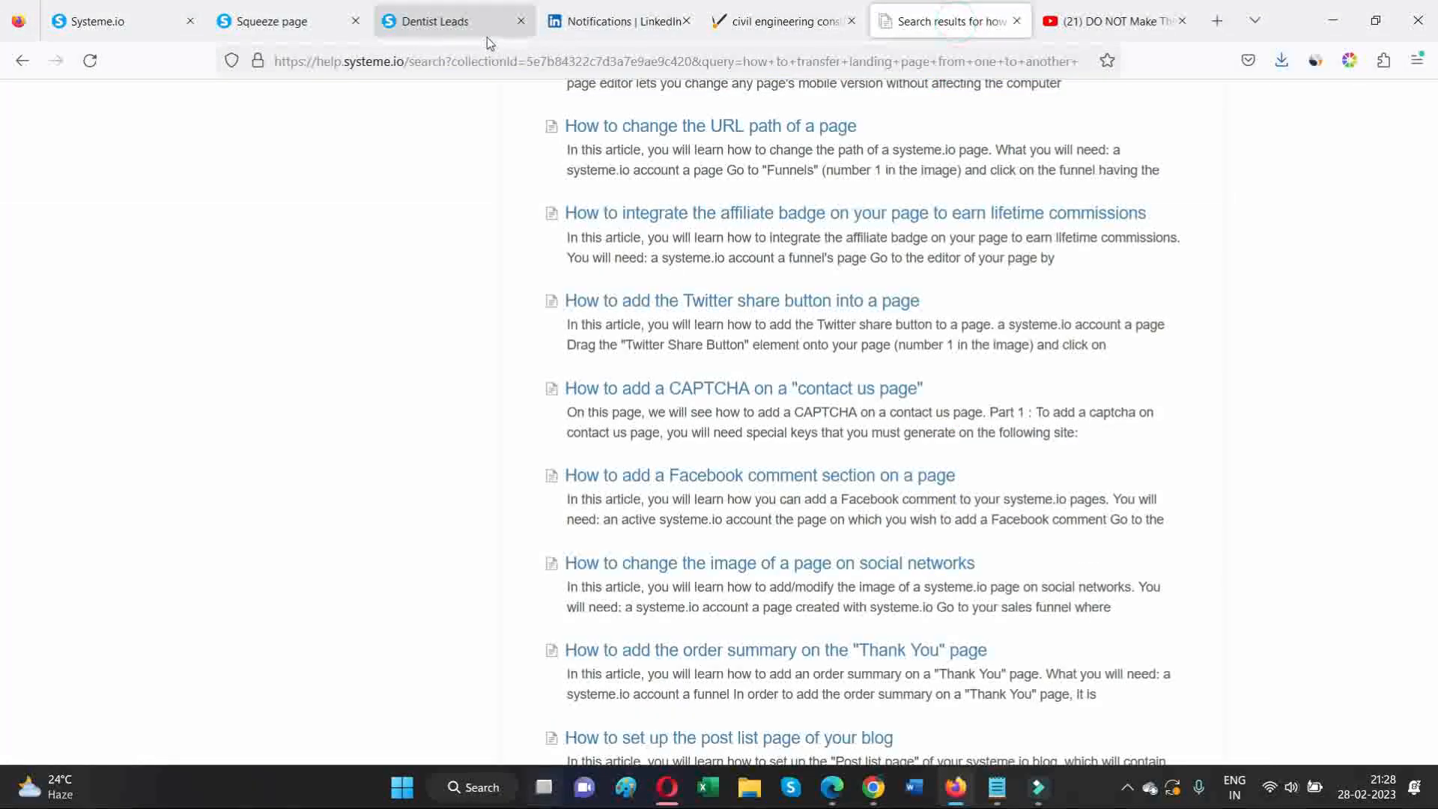
pyautogui.click(476, 58)
pyautogui.write('russia')
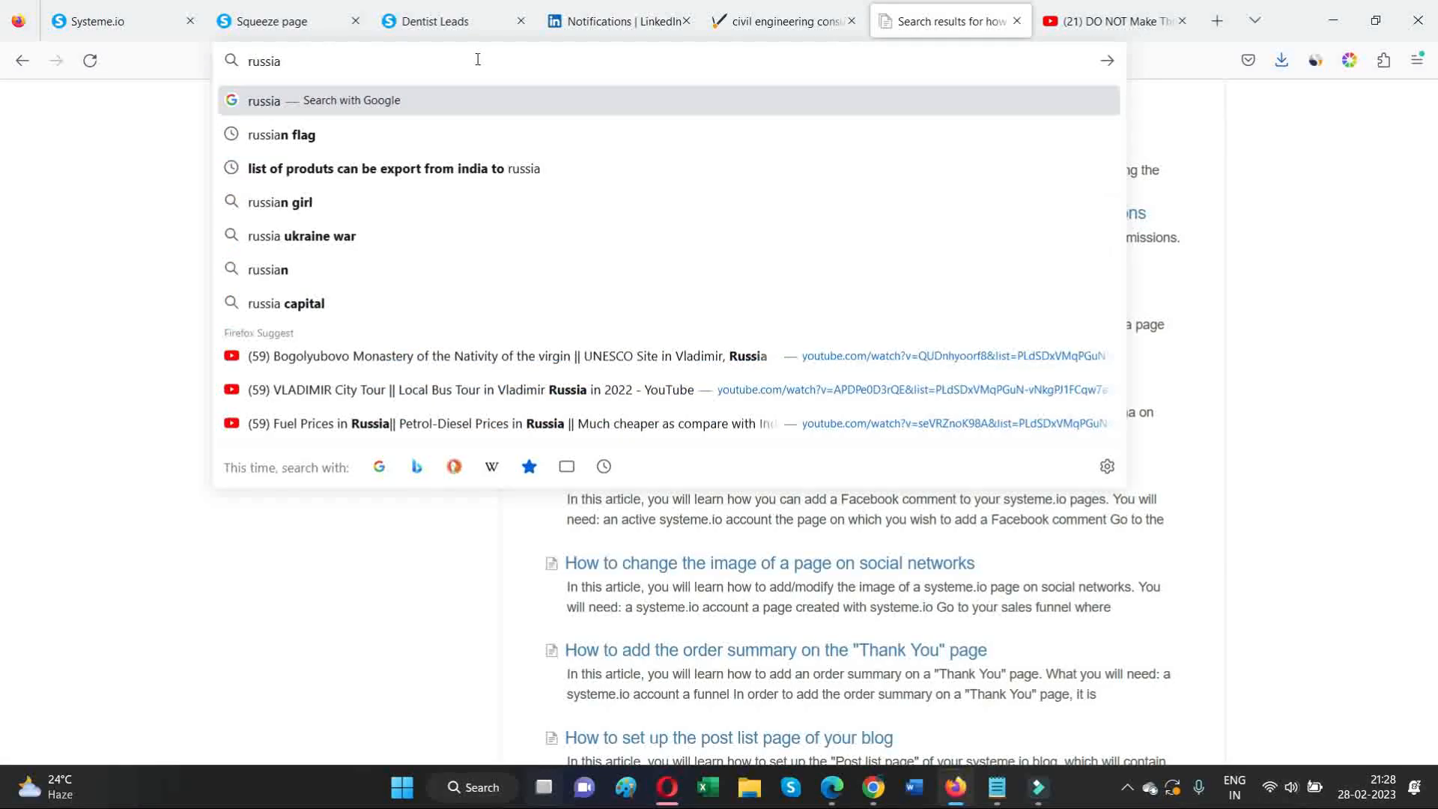
pyautogui.press('Return')
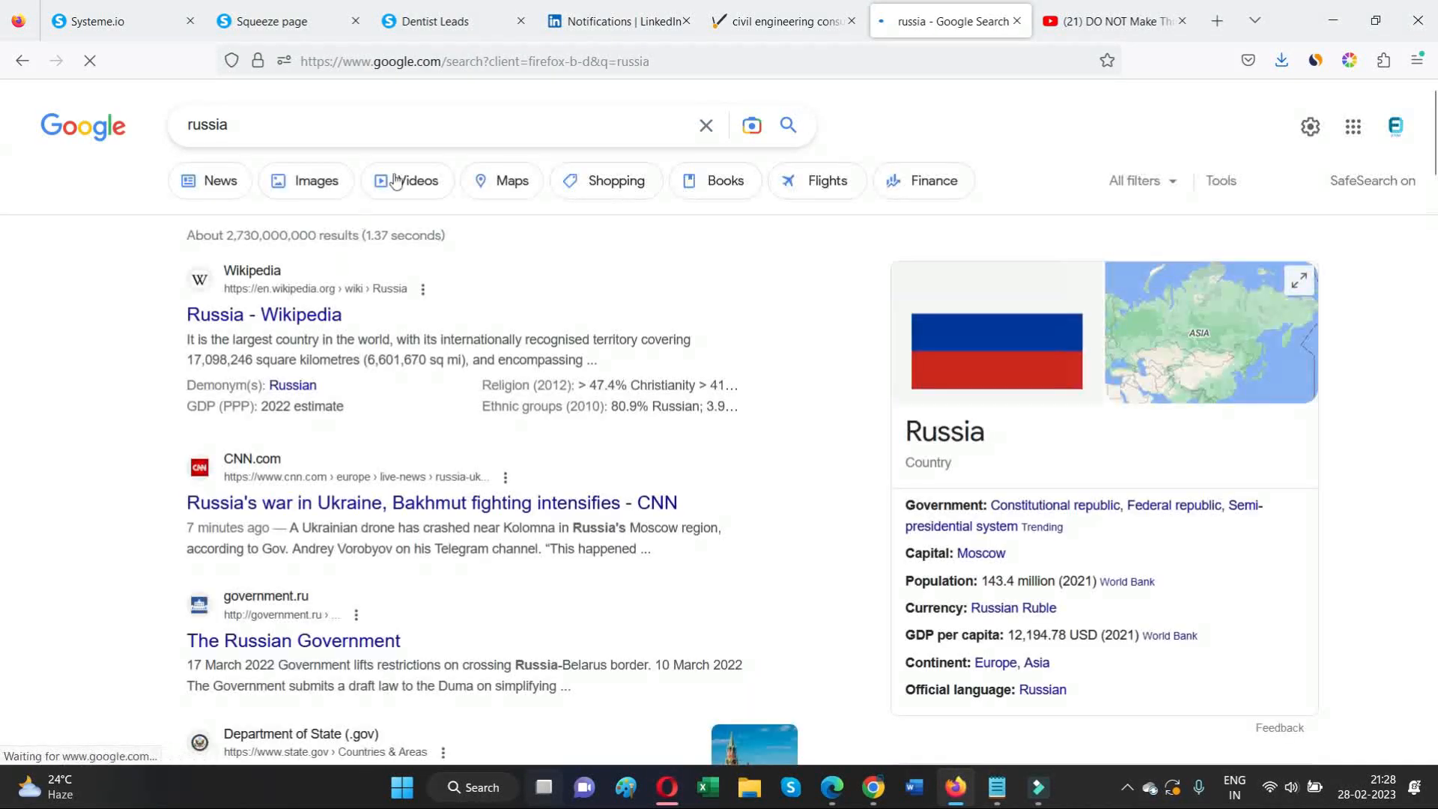
pyautogui.click(1018, 21)
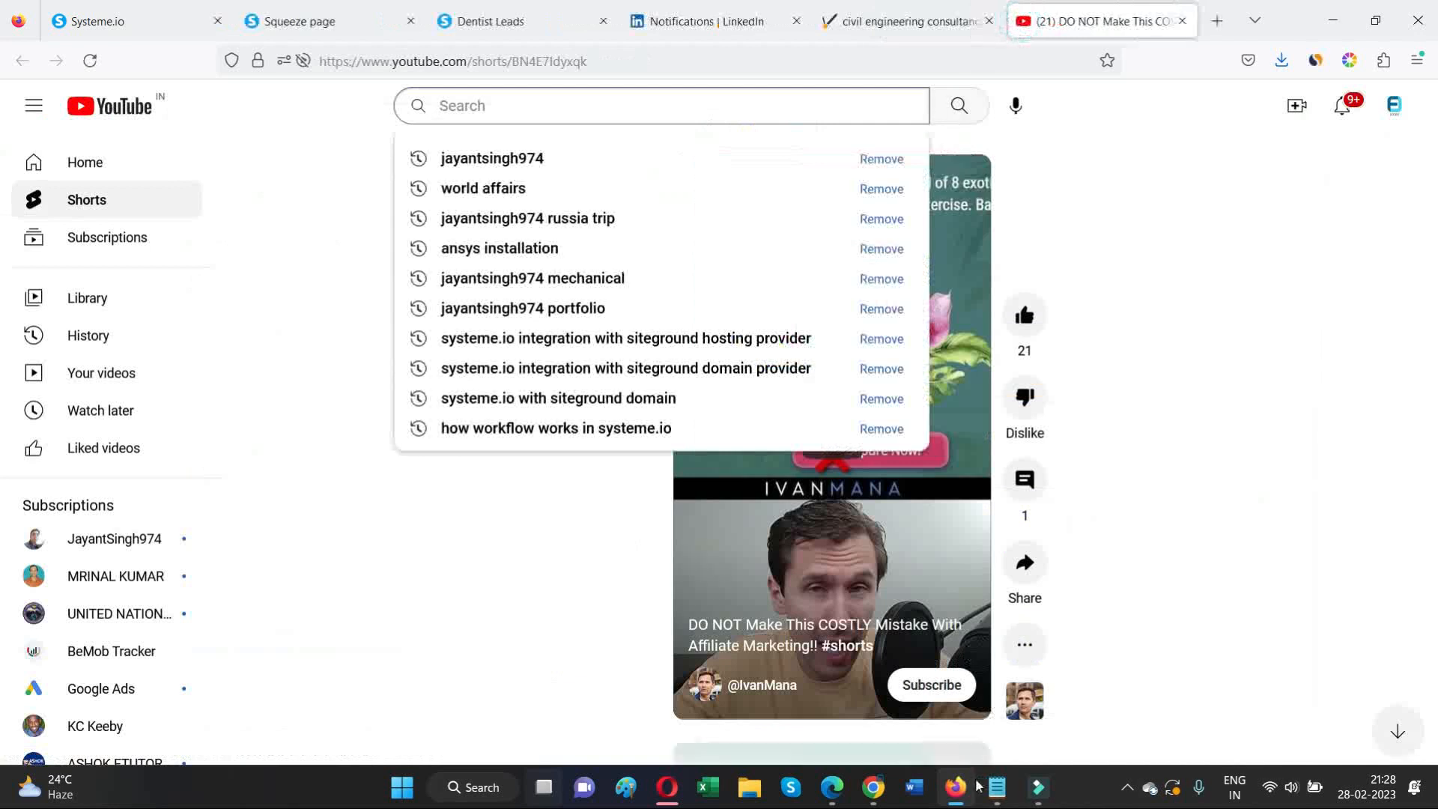
# In Firefox, close the YouTube page and search for russia tourism images in a new tab
pyautogui.click(965, 791)
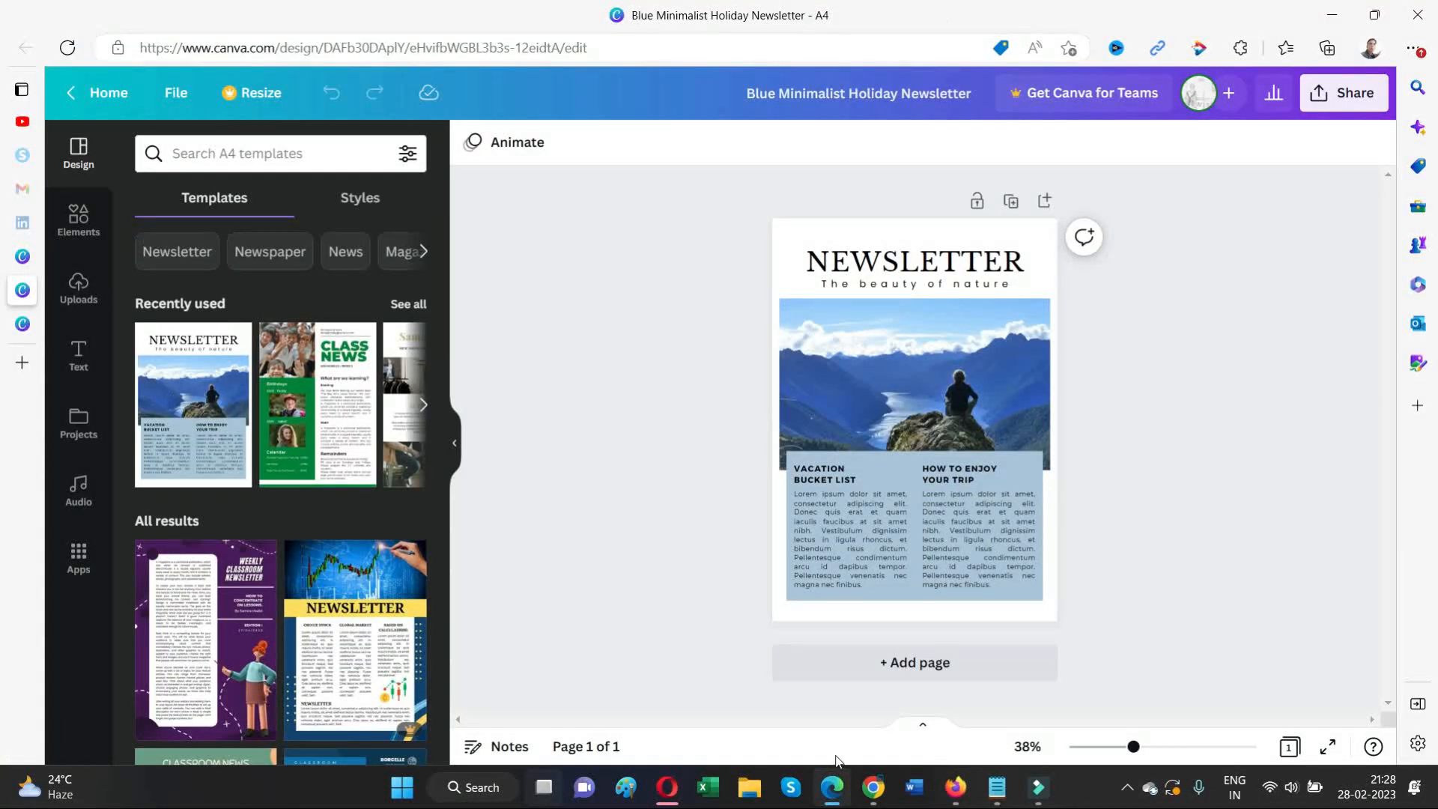
pyautogui.click(955, 786)
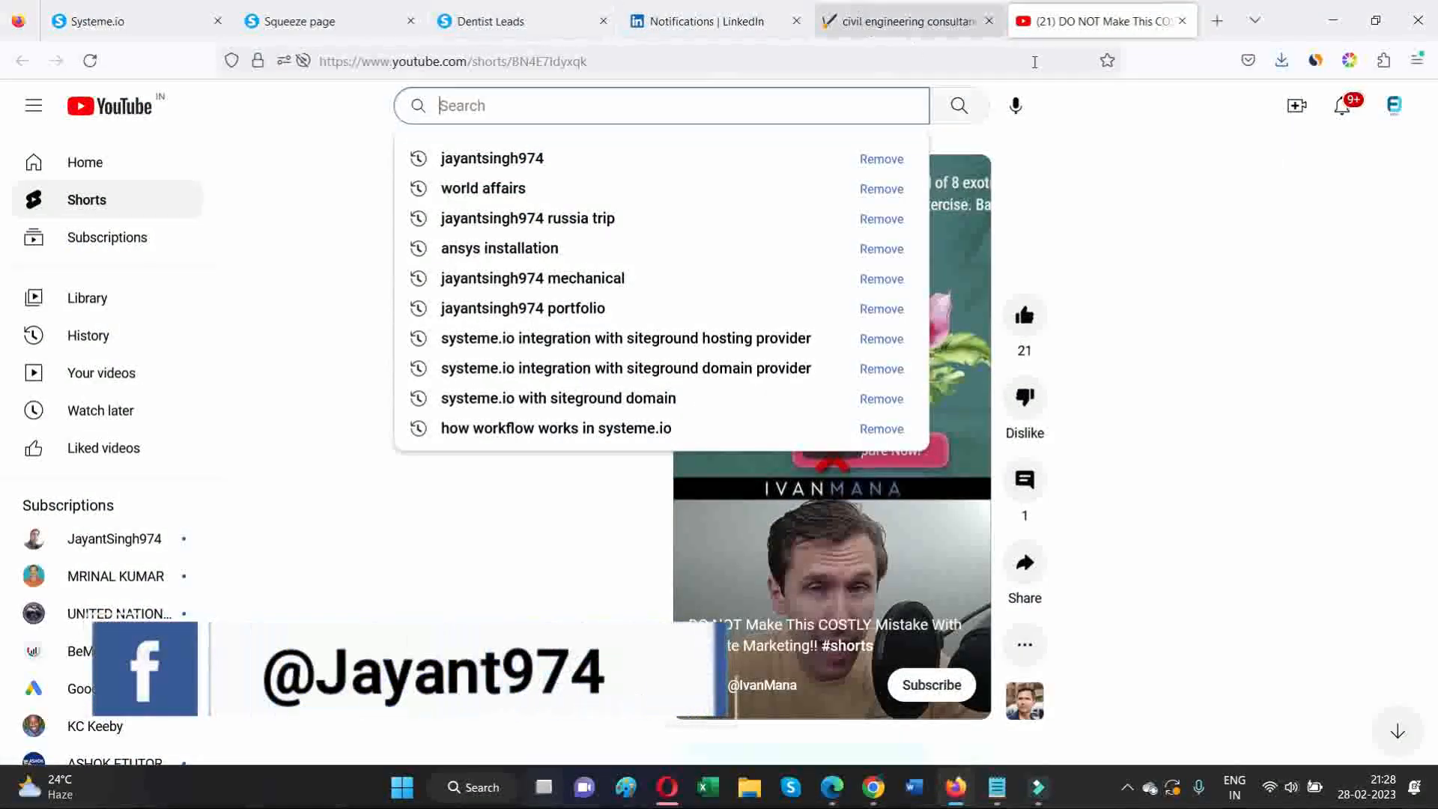
pyautogui.click(1182, 21)
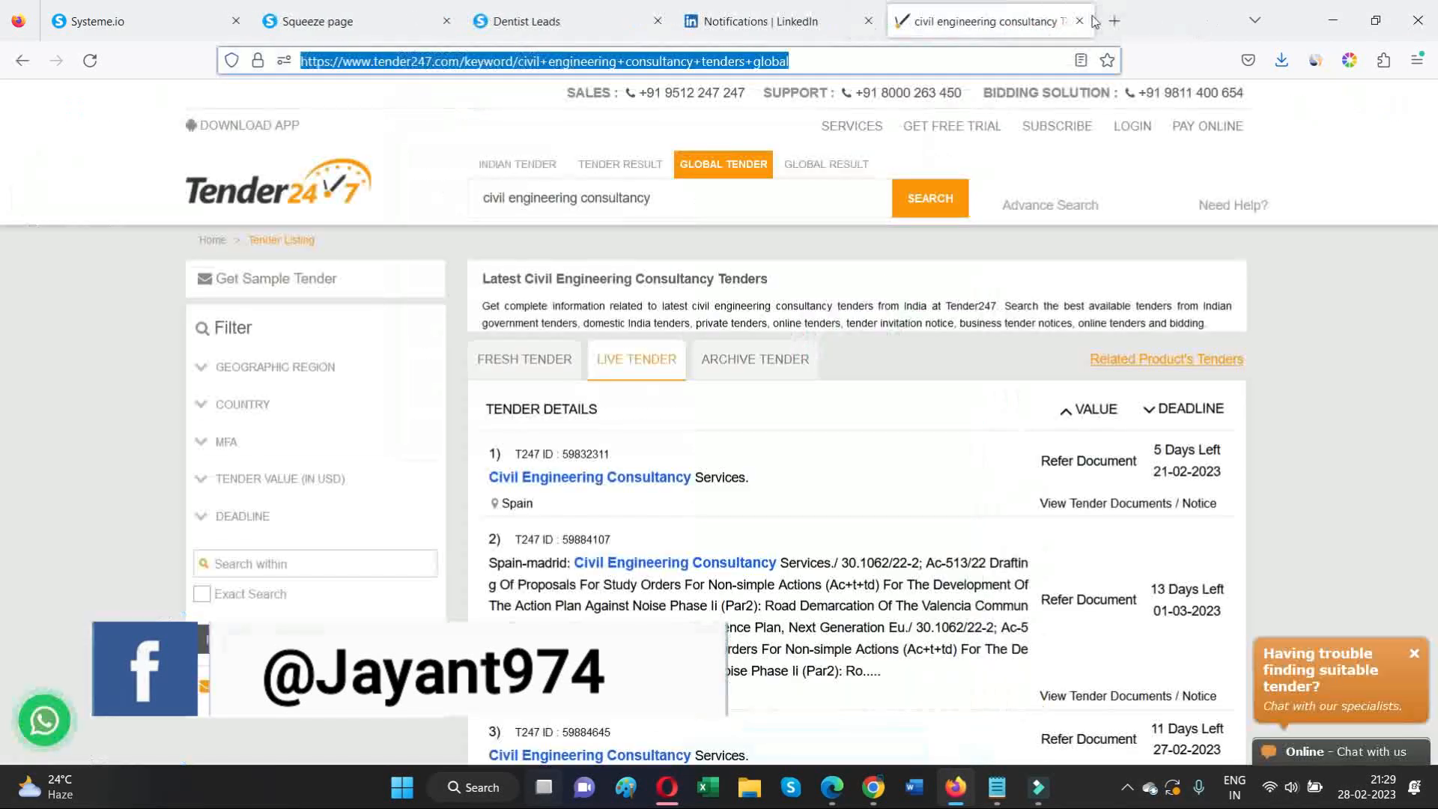
pyautogui.click(1115, 21)
pyautogui.write('russia')
pyautogui.press('Return')
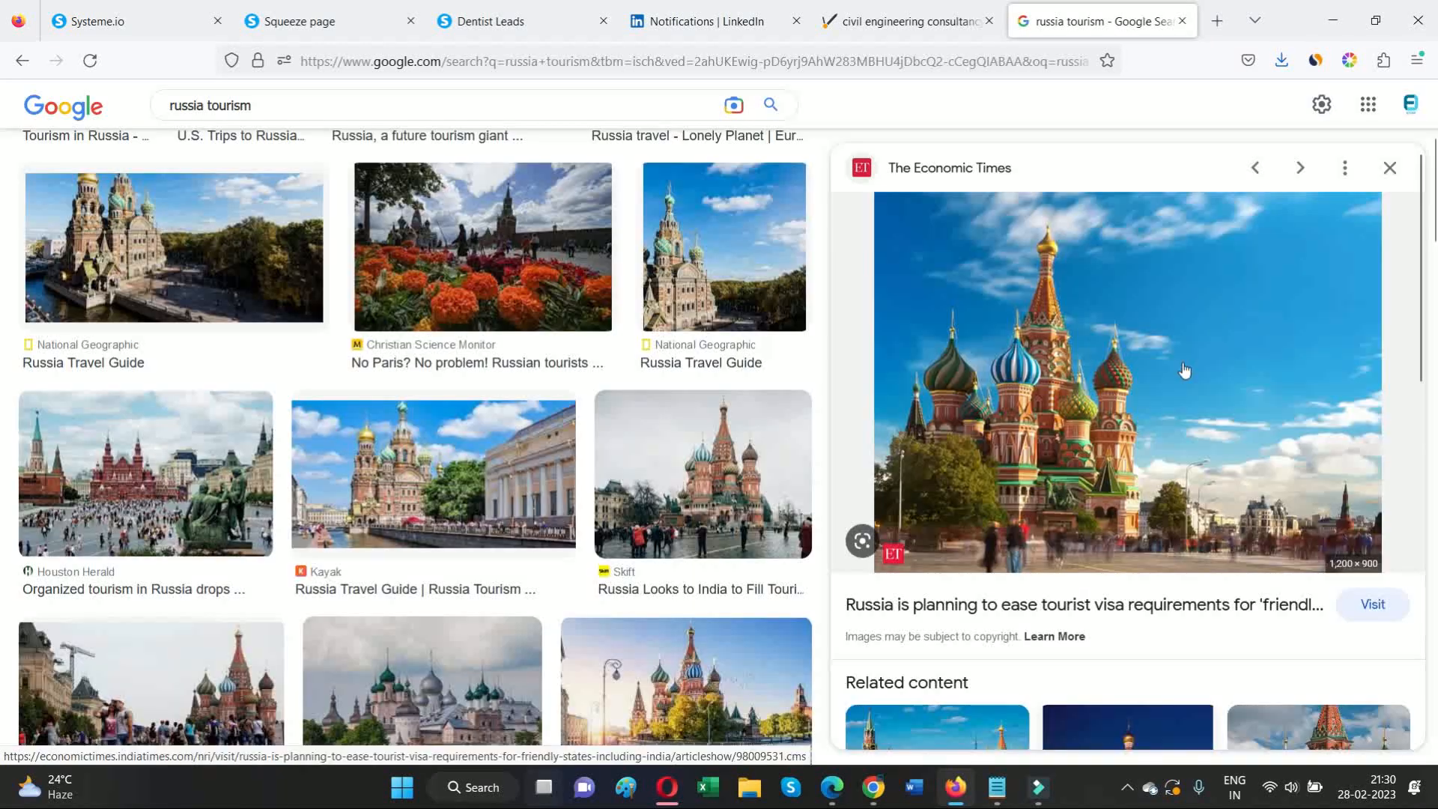
# Try to save the Economic Times cathedral image into the Desktop's Spying folder
pyautogui.rightClick(1185, 366)
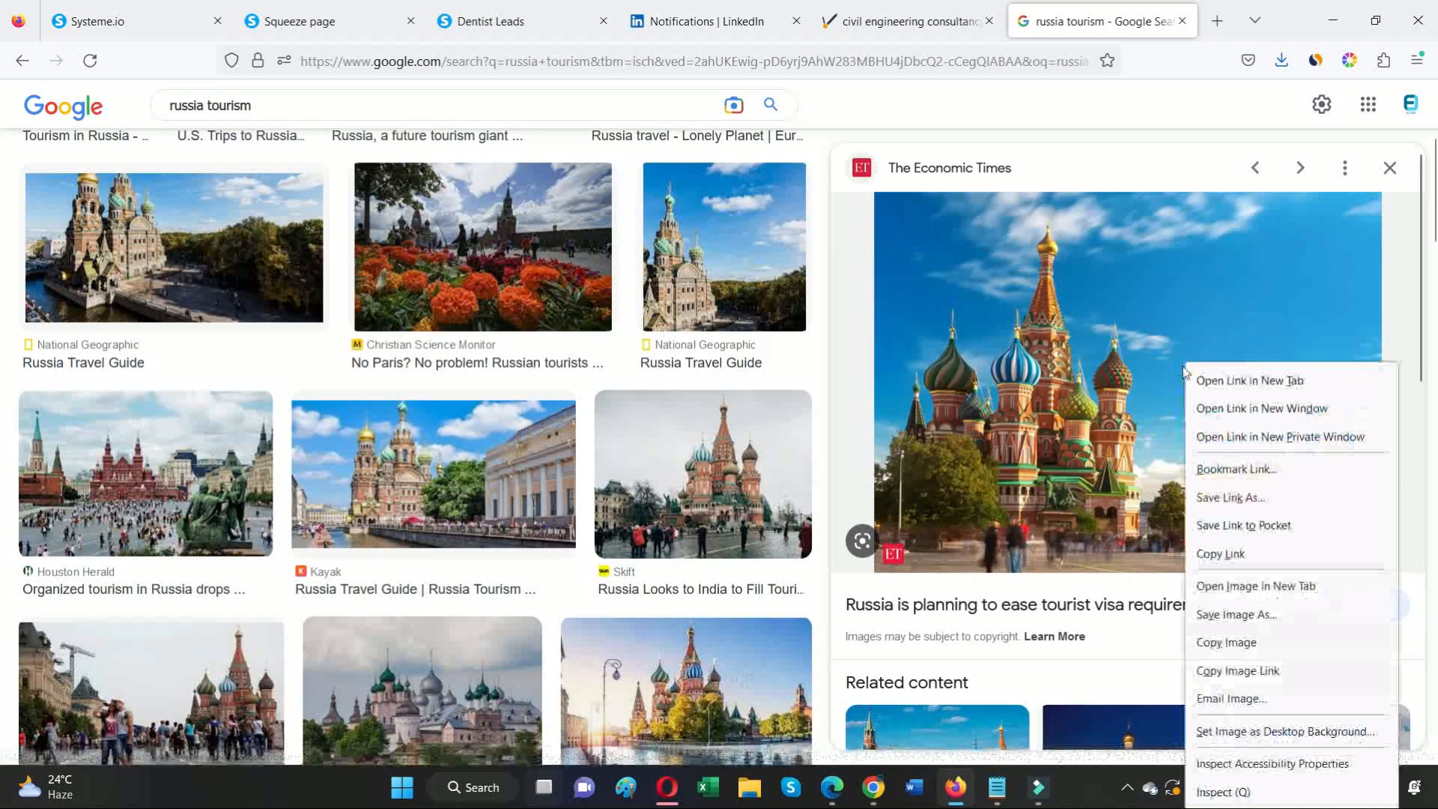
pyautogui.click(1236, 614)
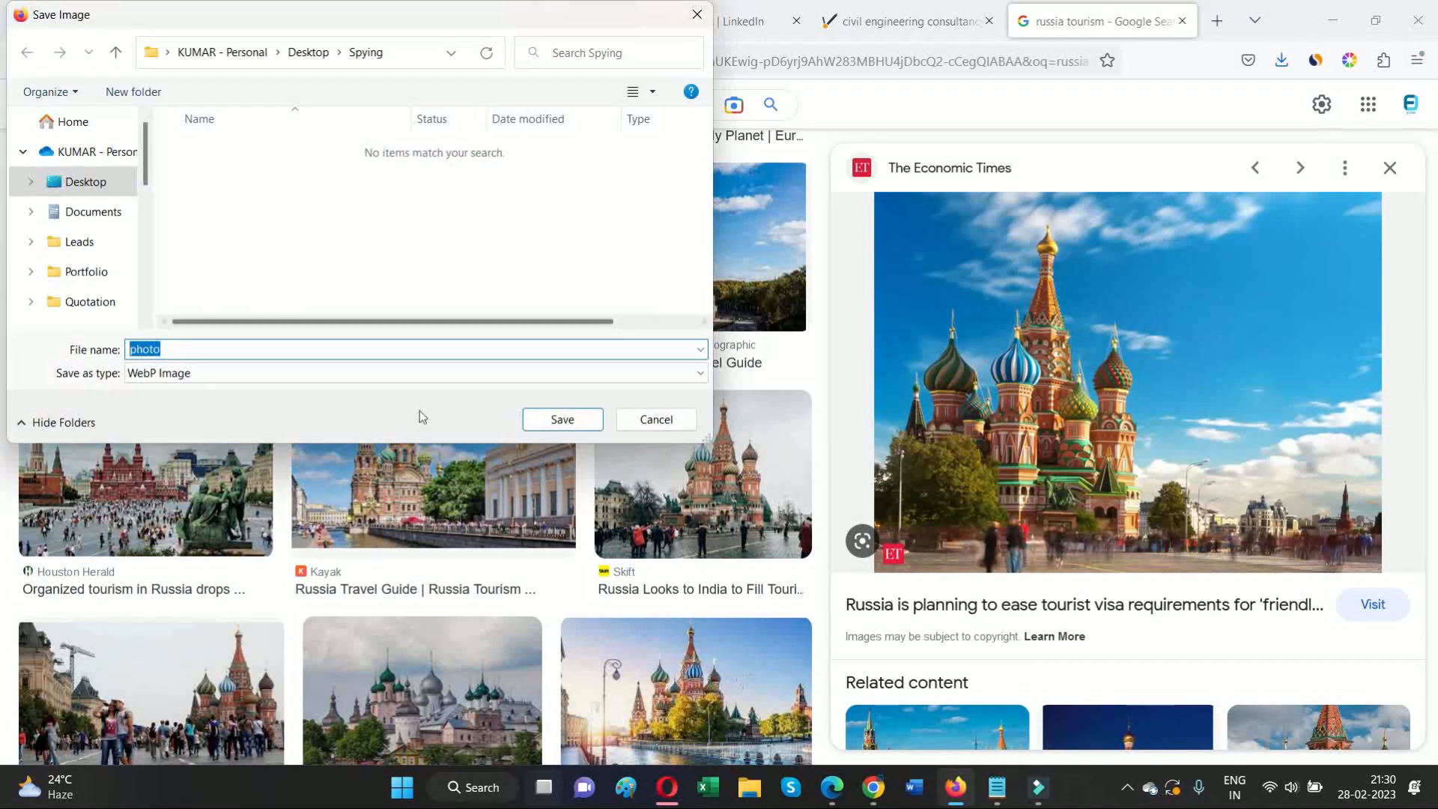
pyautogui.click(563, 420)
# Look over the Economic Times source article of the cathedral image and close the page
pyautogui.hotkey('ctrl', 't')
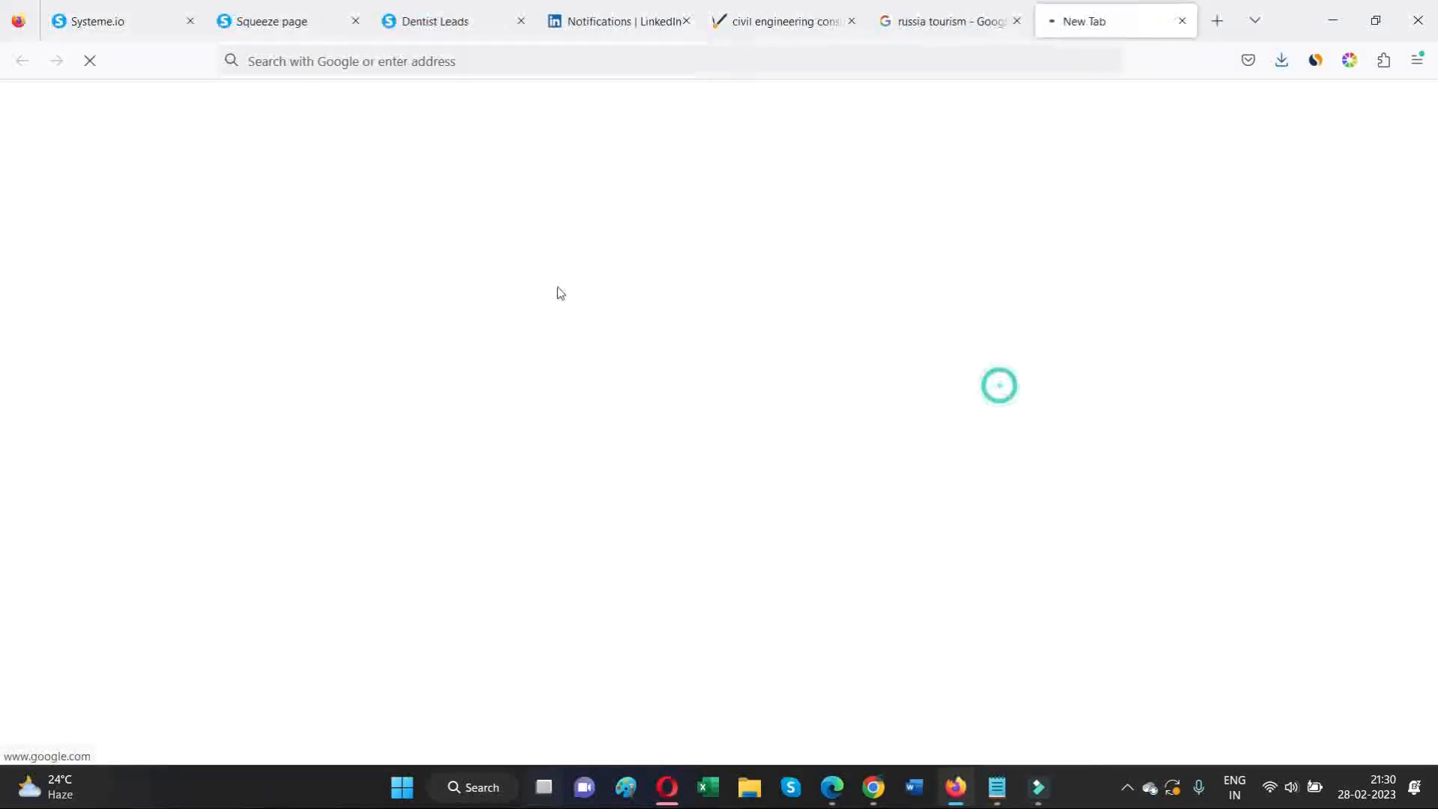
pyautogui.scroll(-5, 584, 337)
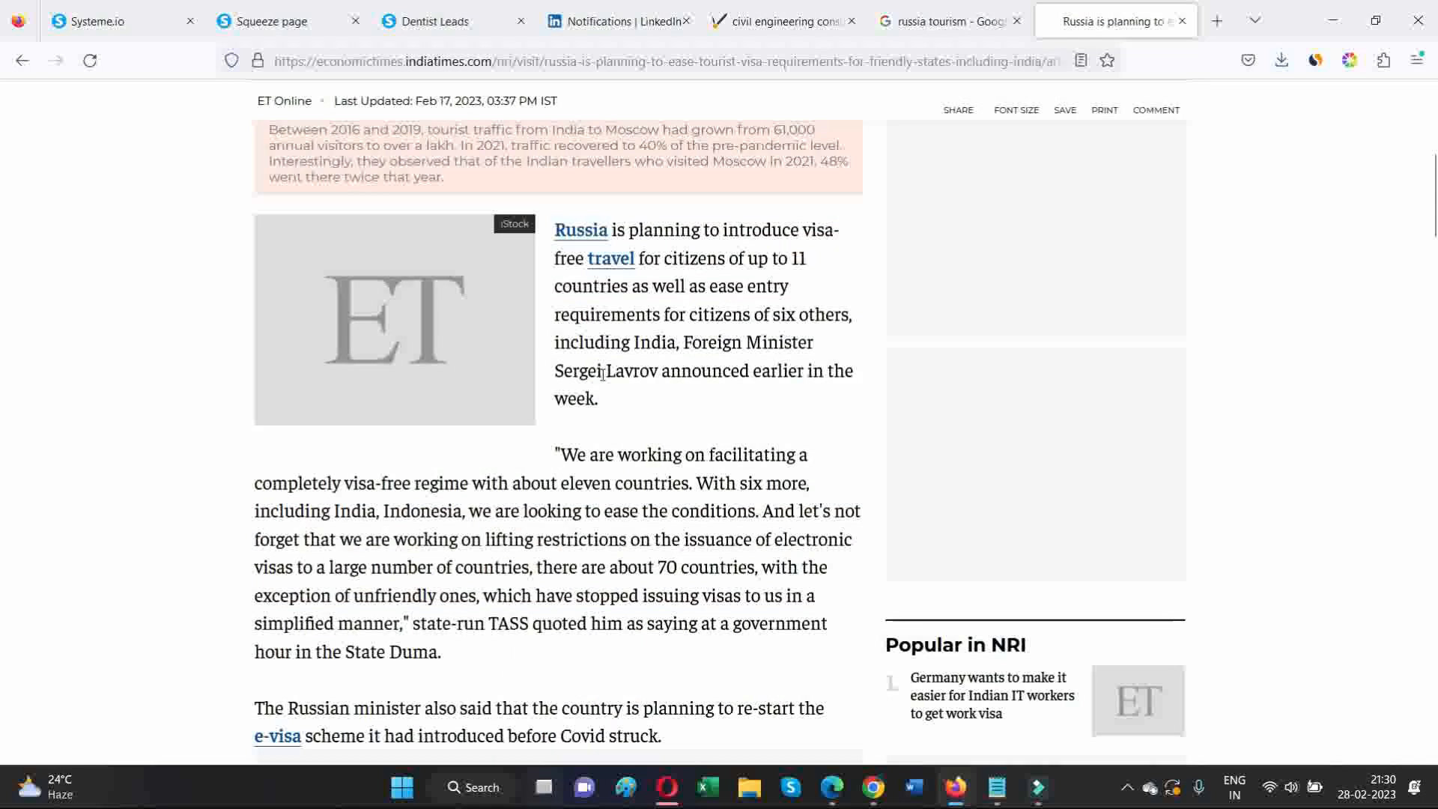
pyautogui.scroll(3, 602, 371)
pyautogui.scroll(-2, 600, 370)
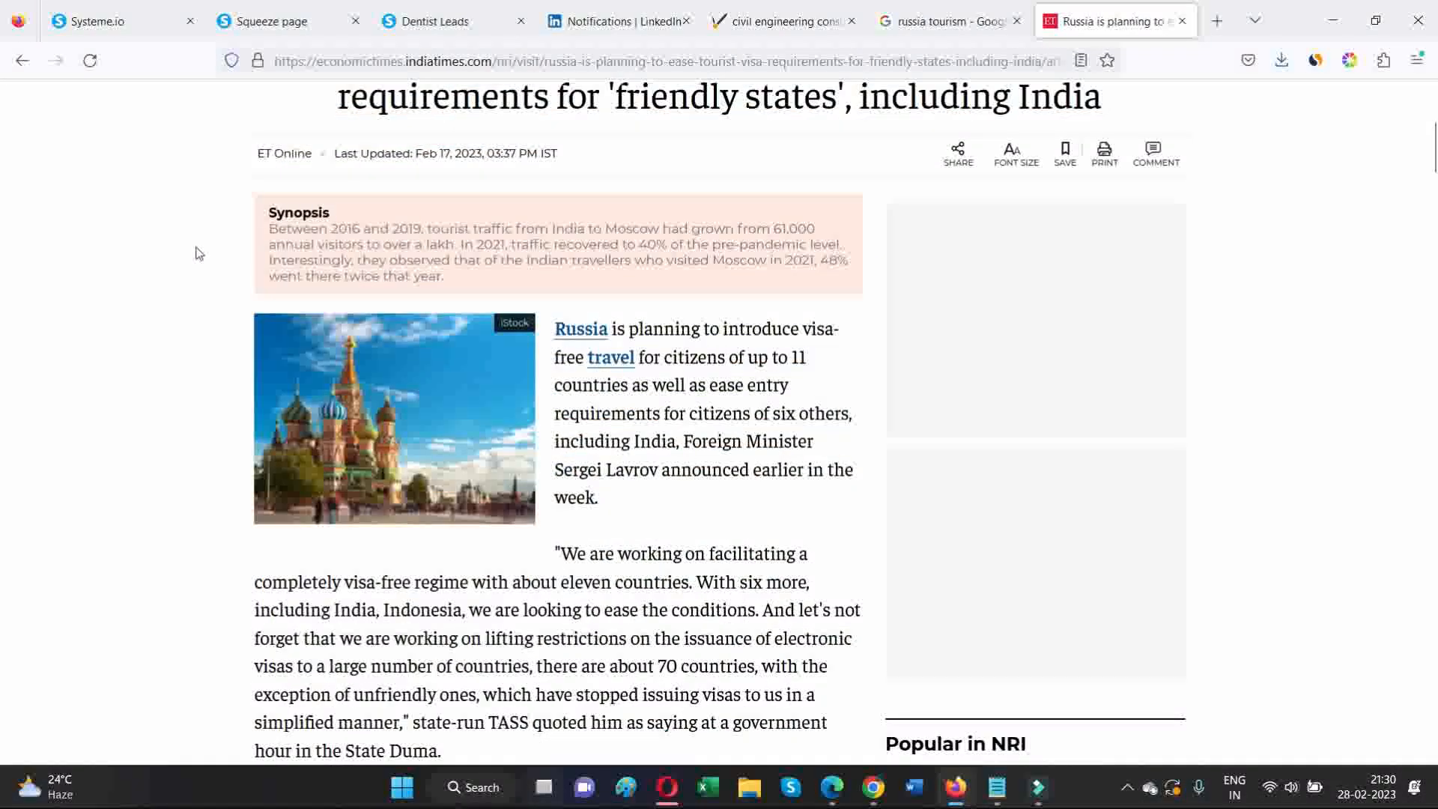
pyautogui.click(1182, 21)
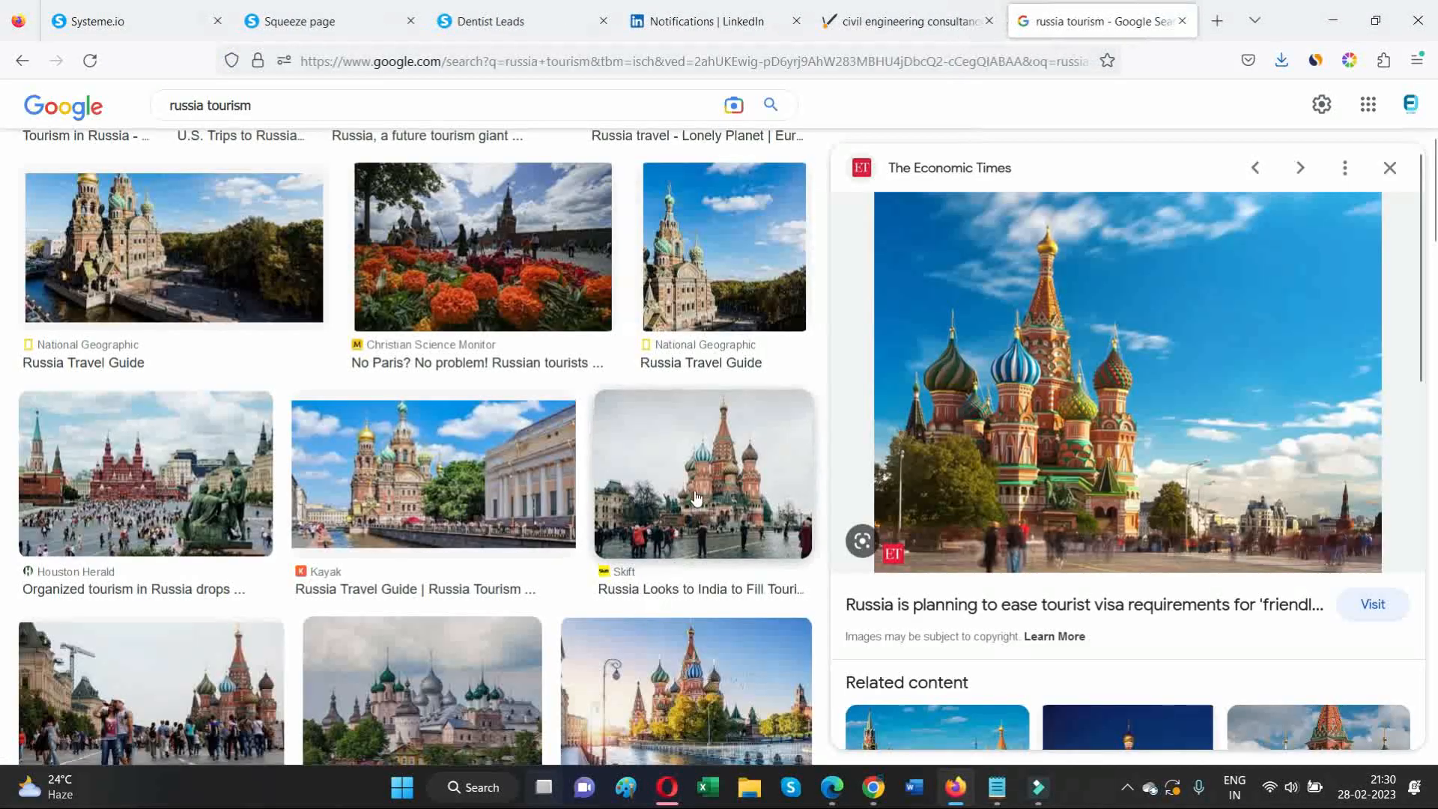
# Open the source page of the Travellers Worldwide image result and save its cathedral photo in the Desktop's Spying folder
pyautogui.scroll(-5, 696, 496)
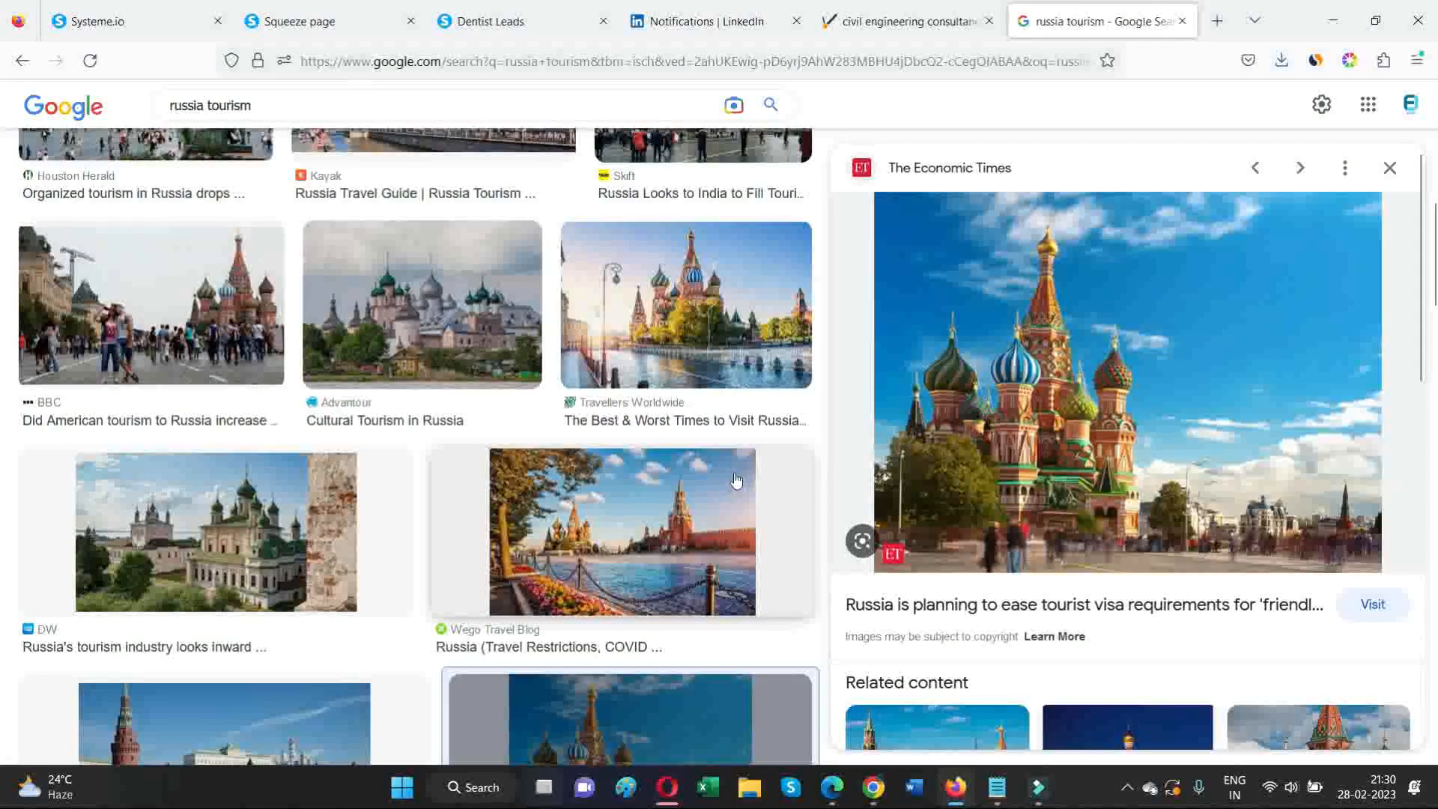
pyautogui.click(768, 331)
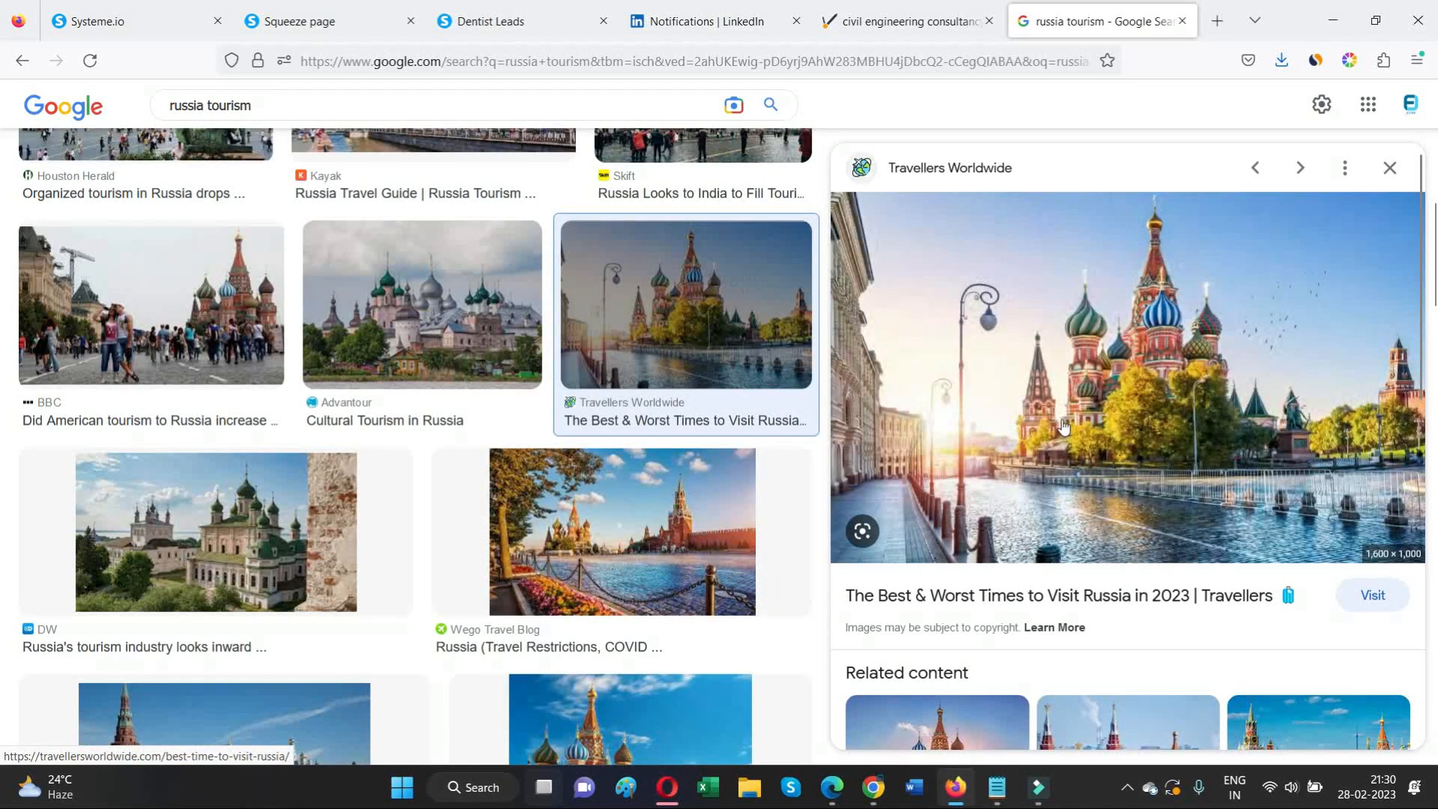
pyautogui.click(1198, 356)
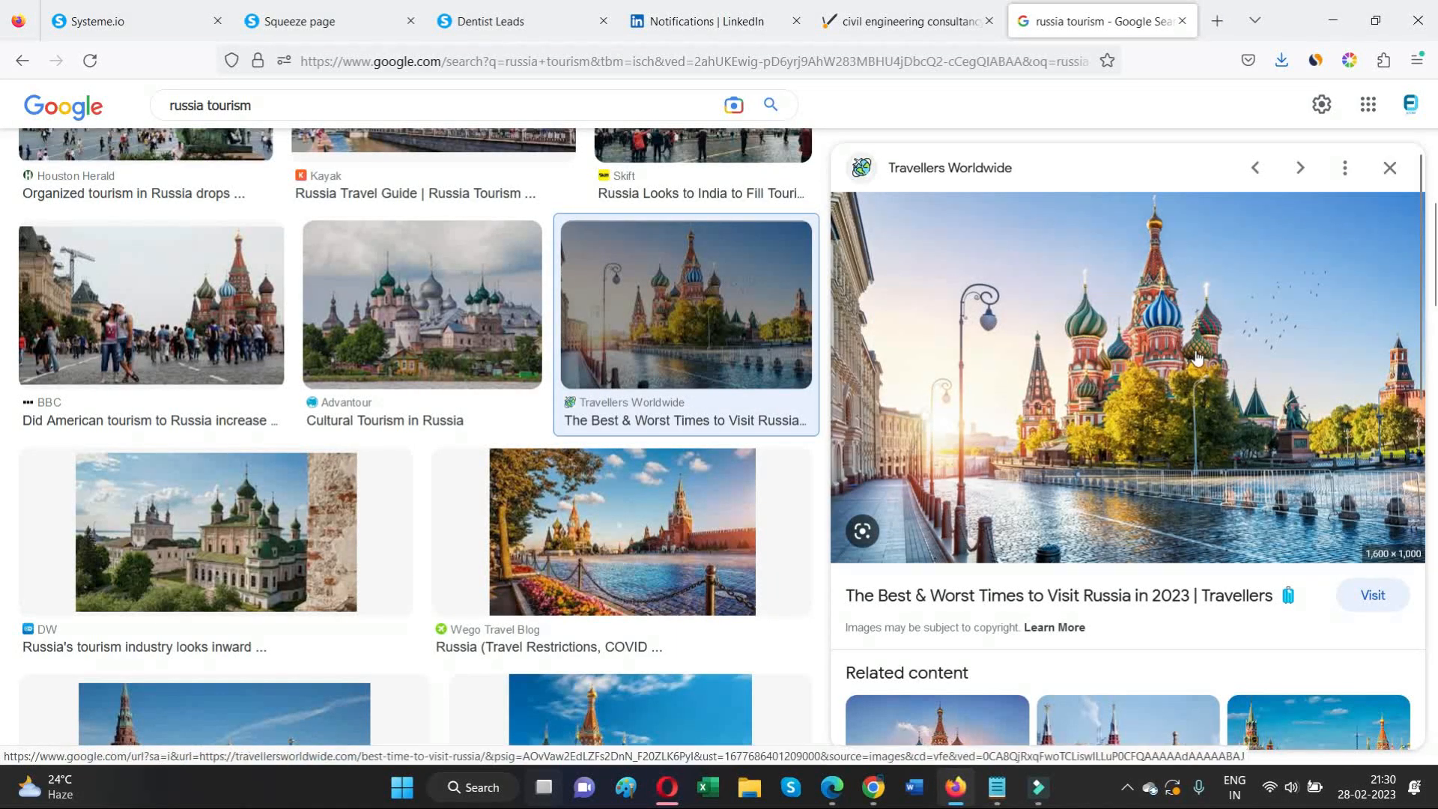
pyautogui.scroll(-4, 141, 469)
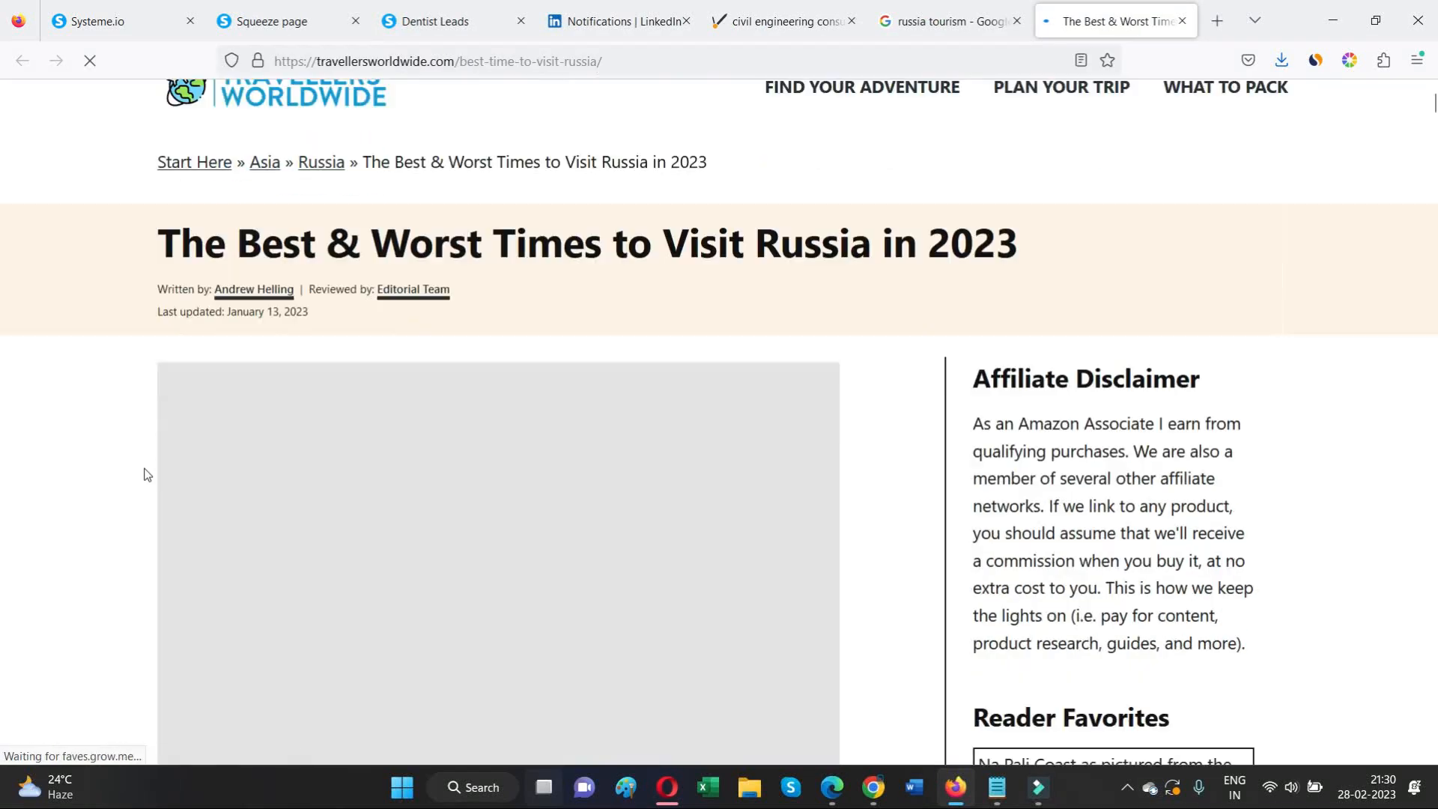
pyautogui.rightClick(358, 391)
pyautogui.click(417, 442)
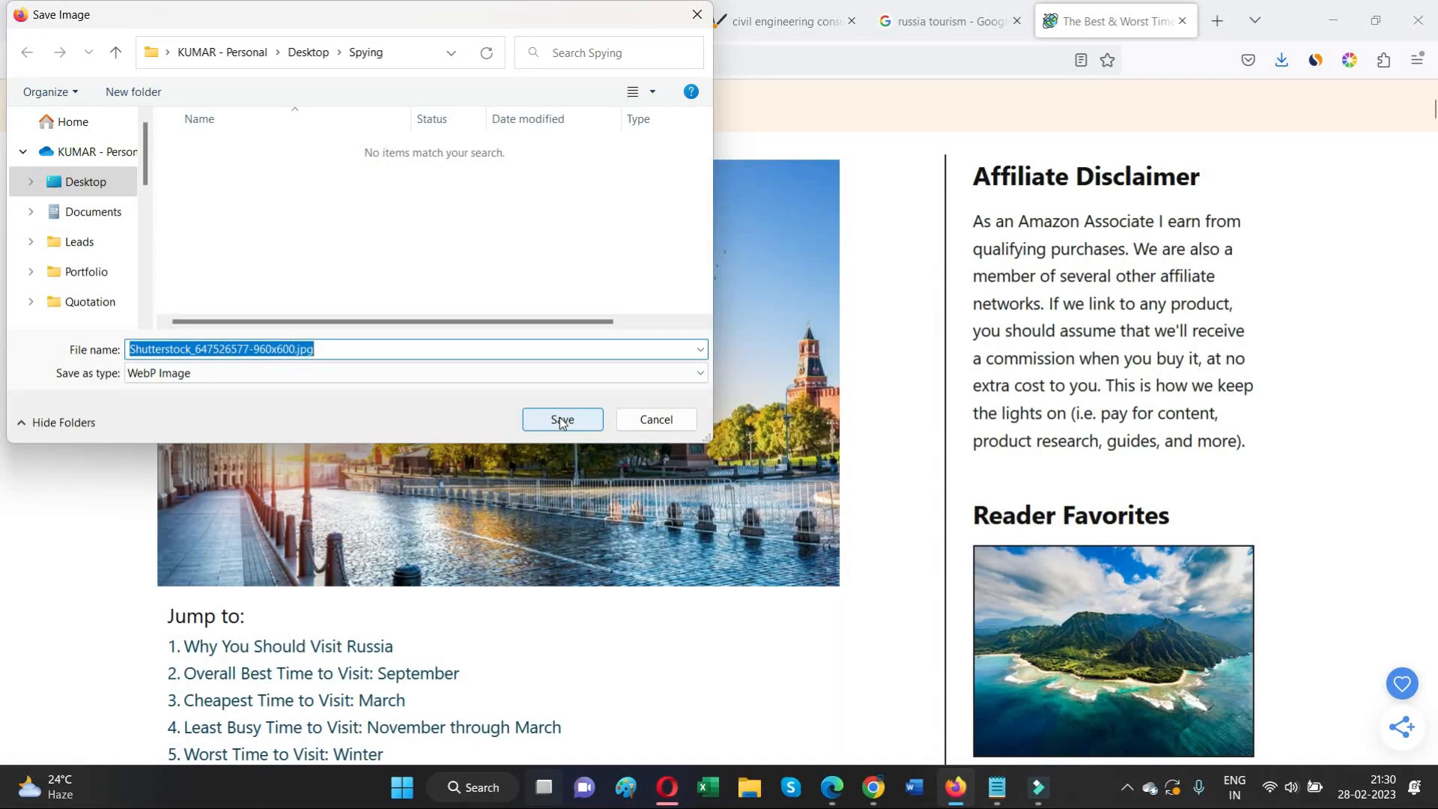
pyautogui.click(562, 421)
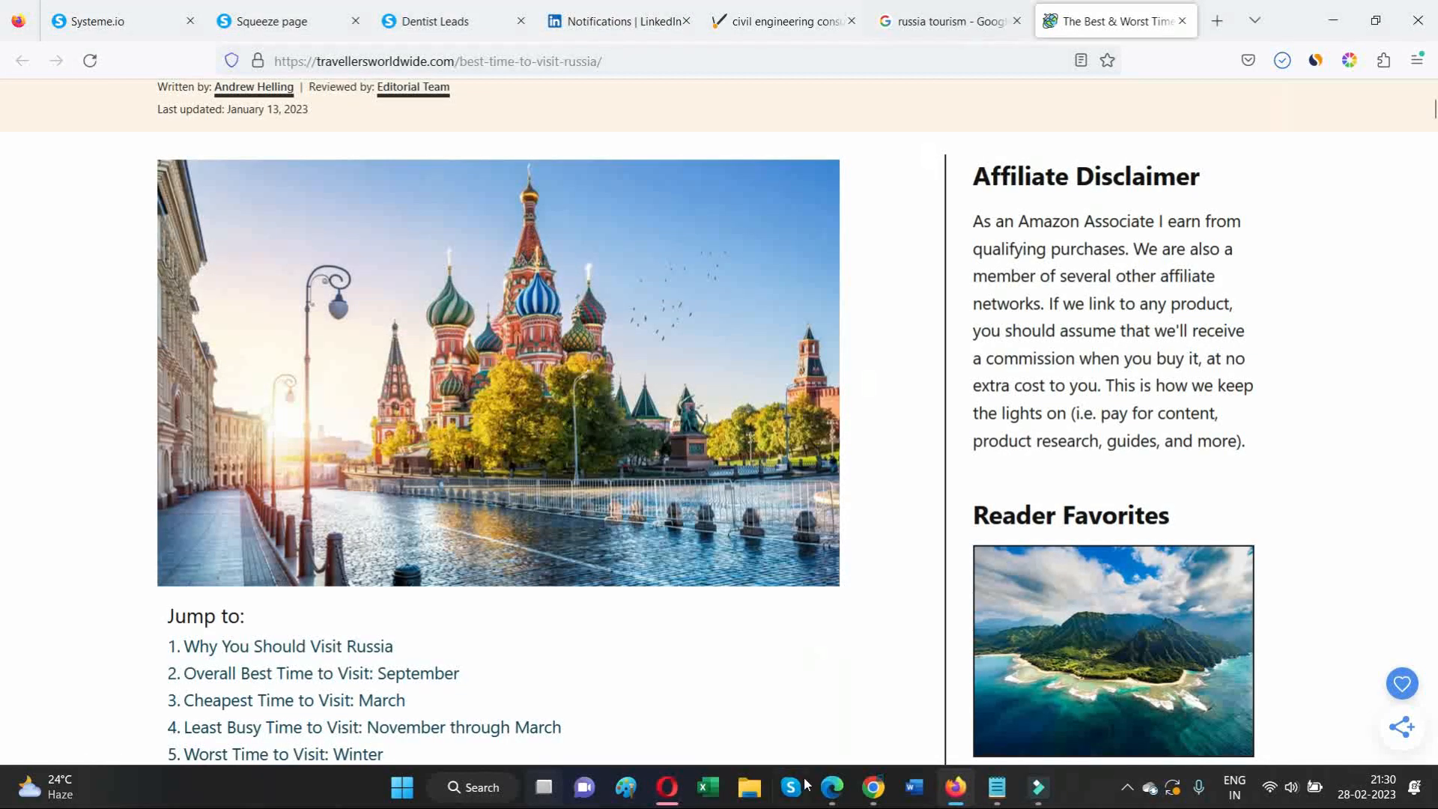
# Switch to Canva in Edge, select the newsletter's mountain photo, and upload the saved cathedral photo from the Desktop's Spying folder
pyautogui.click(832, 787)
pyautogui.click(929, 347)
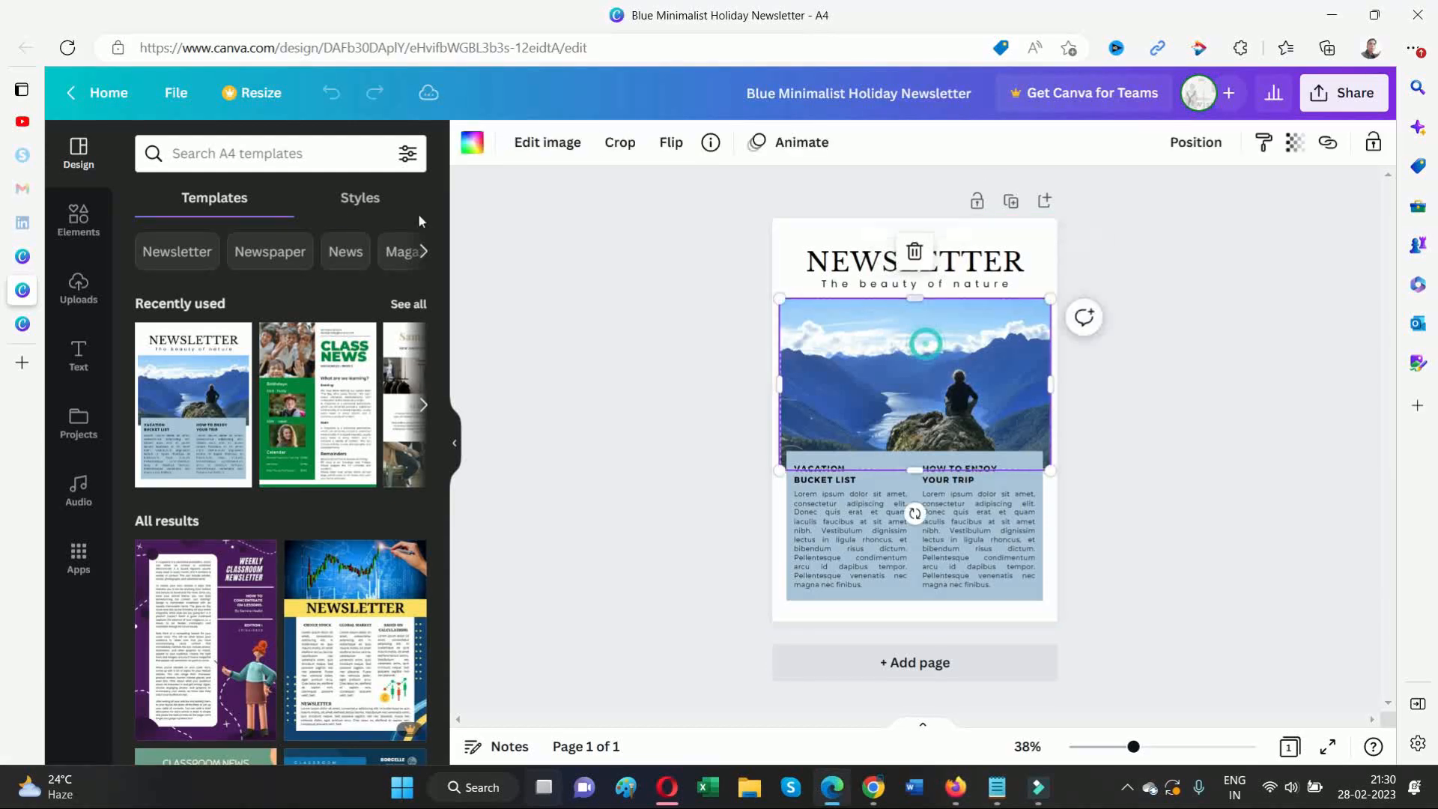
pyautogui.click(75, 288)
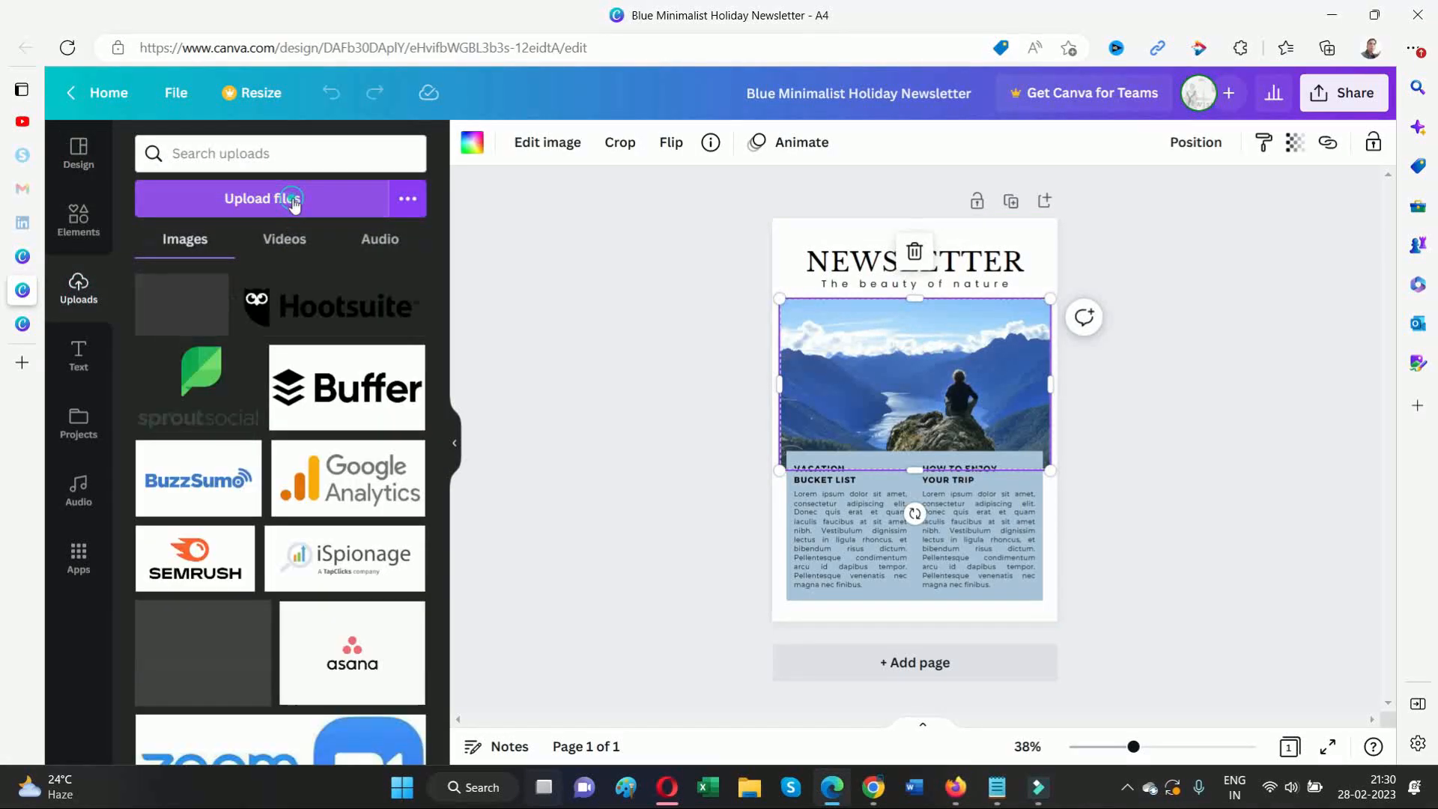
pyautogui.click(284, 195)
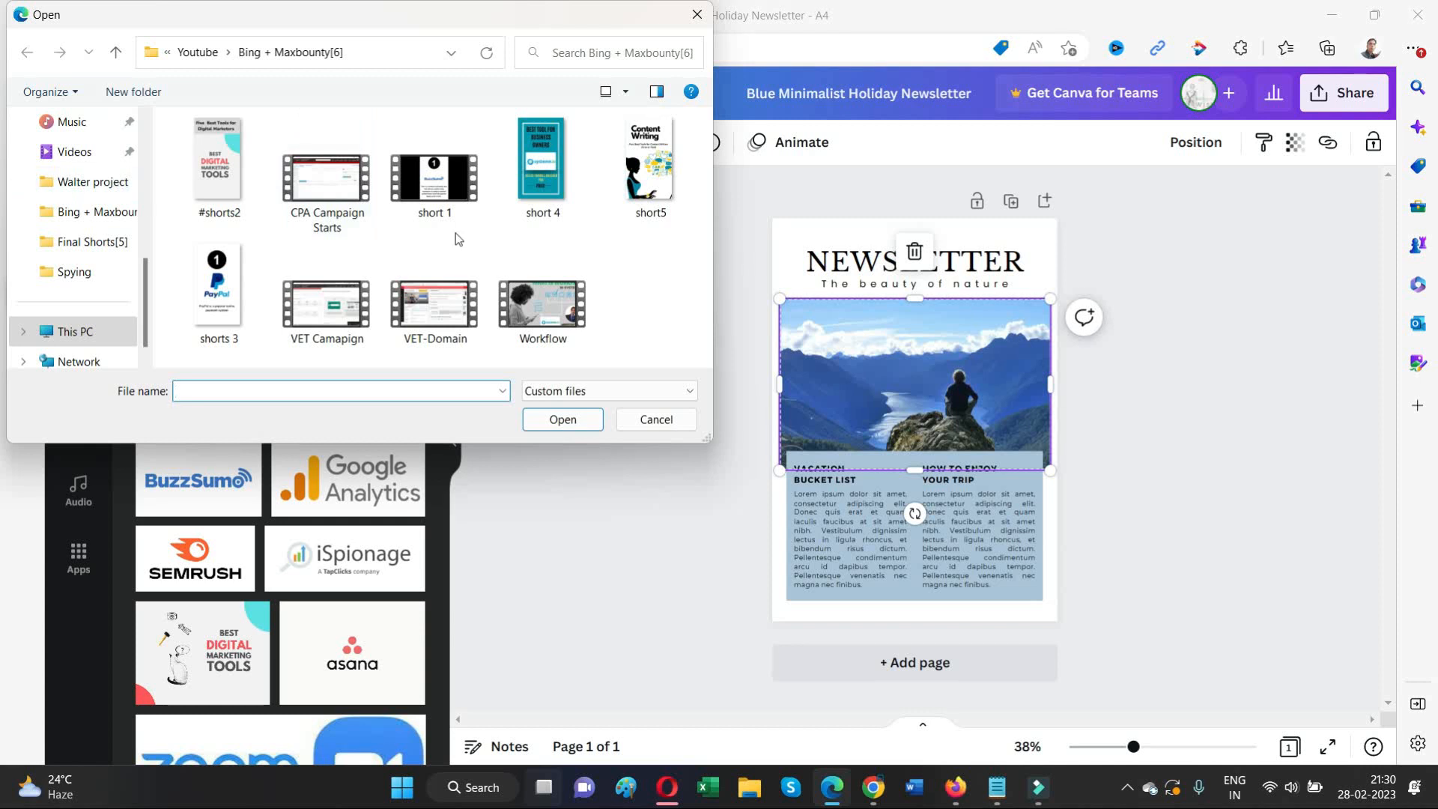
pyautogui.scroll(2, 101, 149)
pyautogui.click(81, 152)
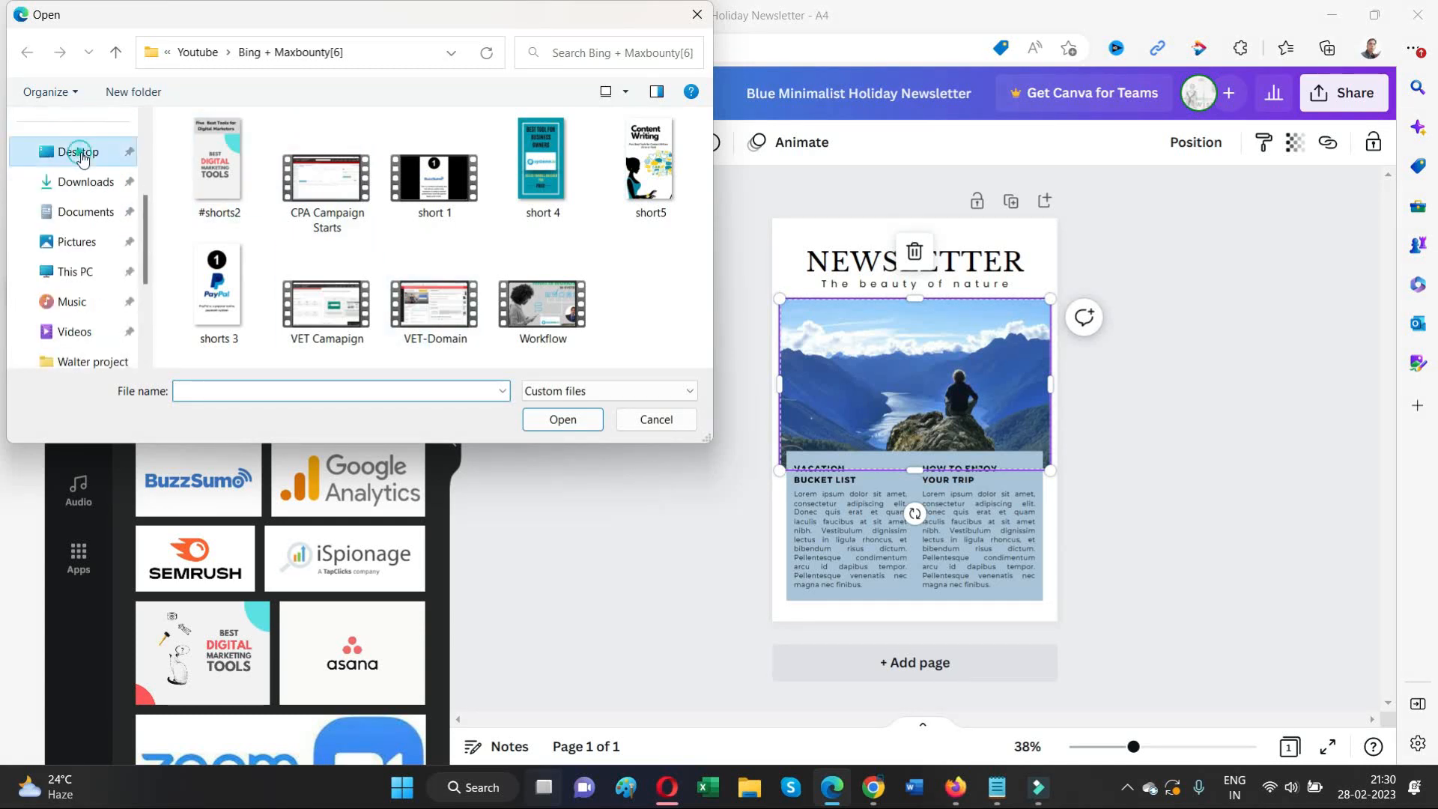
pyautogui.moveTo(705, 162)
pyautogui.mouseDown()
pyautogui.moveTo(706, 353)
pyautogui.moveTo(728, 147)
pyautogui.mouseUp()
pyautogui.doubleClick(272, 209)
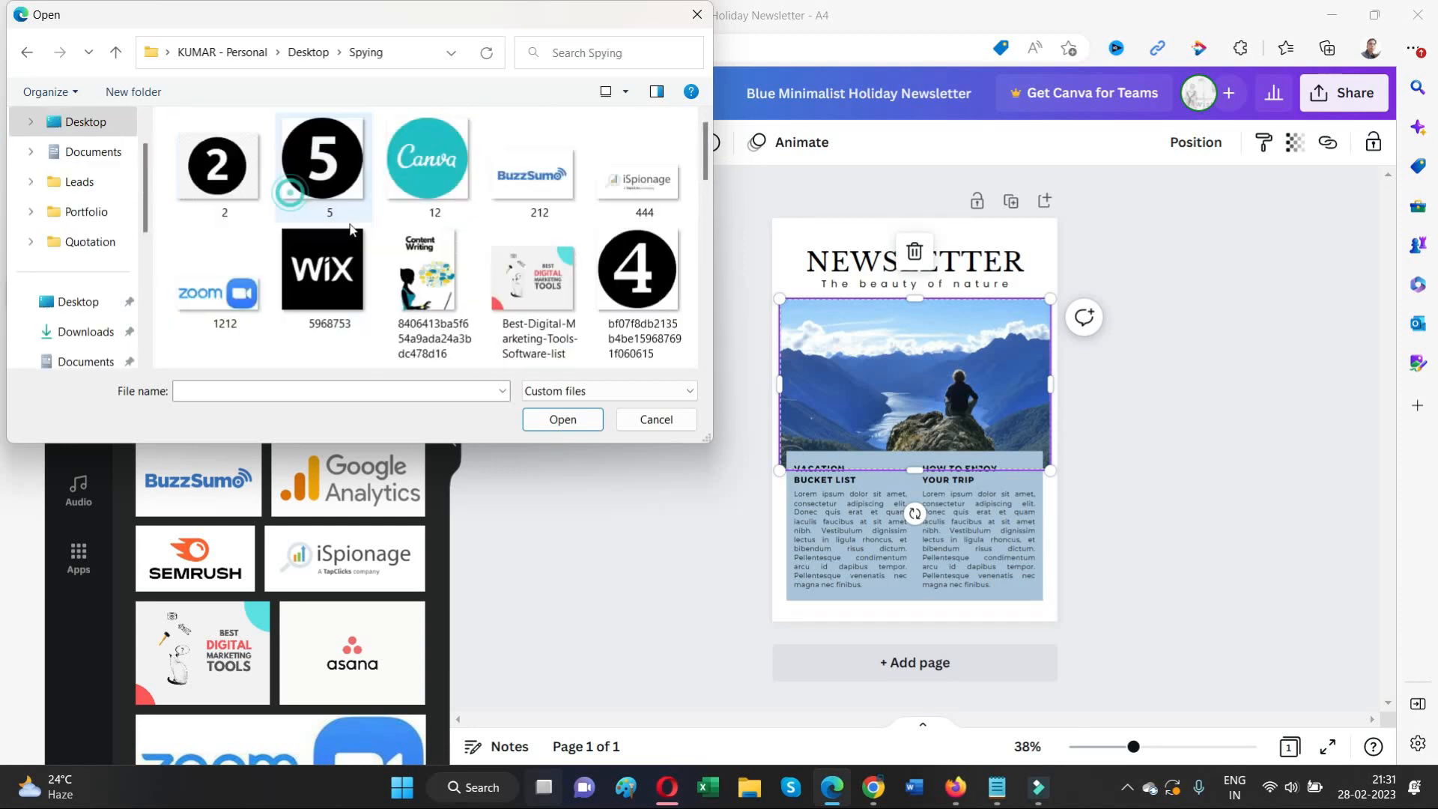
pyautogui.scroll(-3, 676, 196)
pyautogui.scroll(-5, 676, 196)
pyautogui.click(452, 210)
pyautogui.click(560, 418)
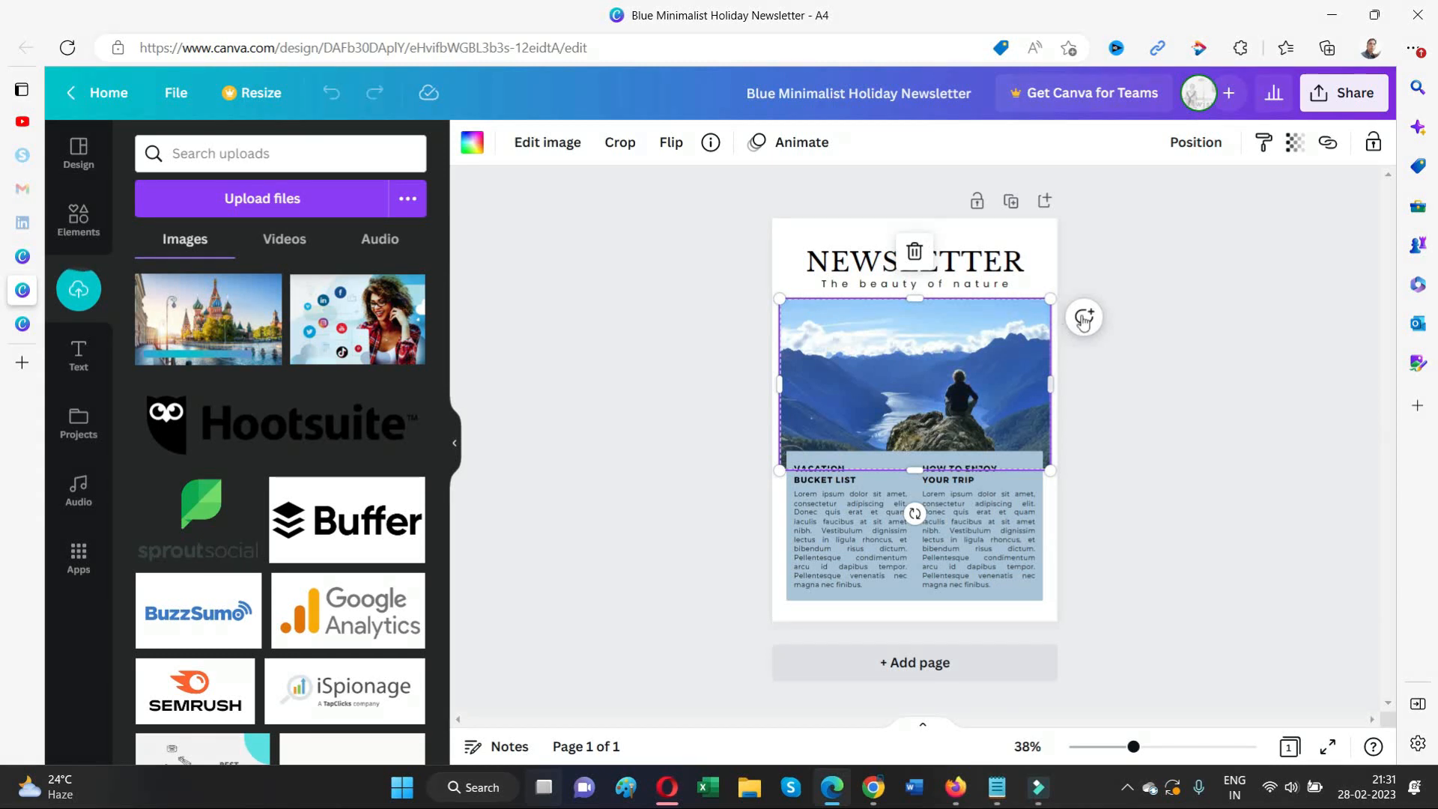
# Replace the newsletter's mountain photo with the uploaded cathedral photo
pyautogui.moveTo(305, 317); pyautogui.dragTo(878, 322)
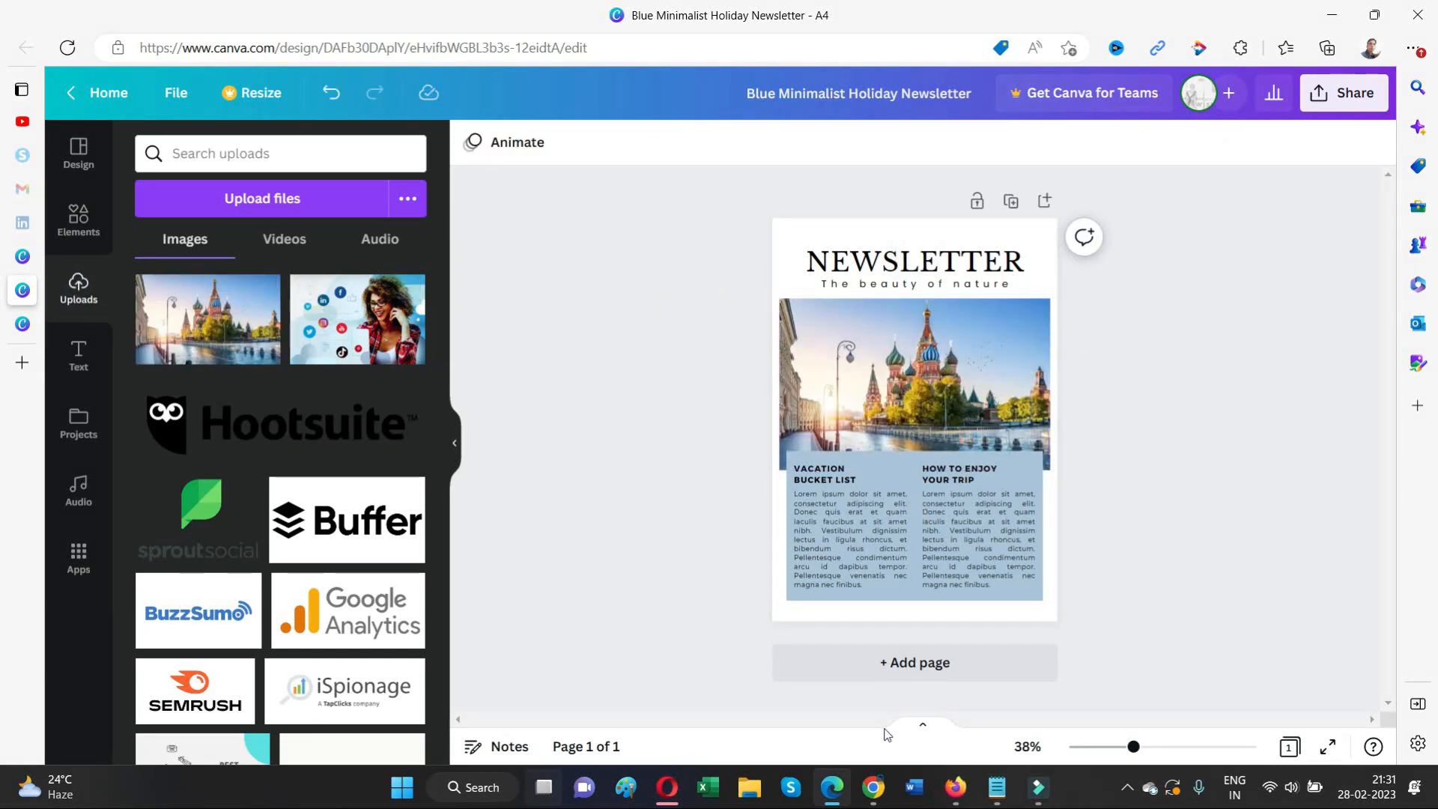
# Switch to ChatGPT in Chrome, try the prompt "russian tourist visa", and request a regenerated response
pyautogui.click(875, 790)
pyautogui.click(1112, 24)
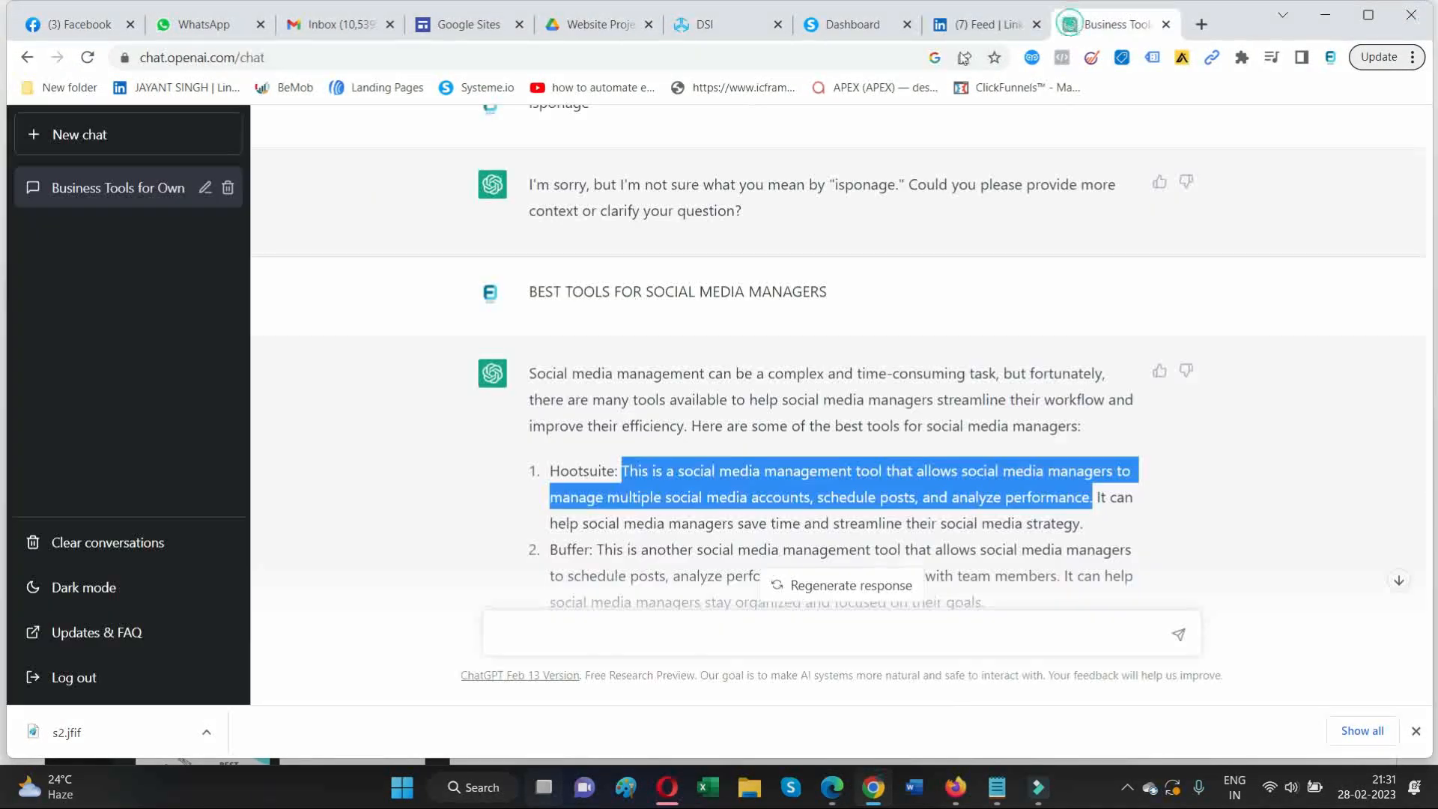
pyautogui.click(756, 558)
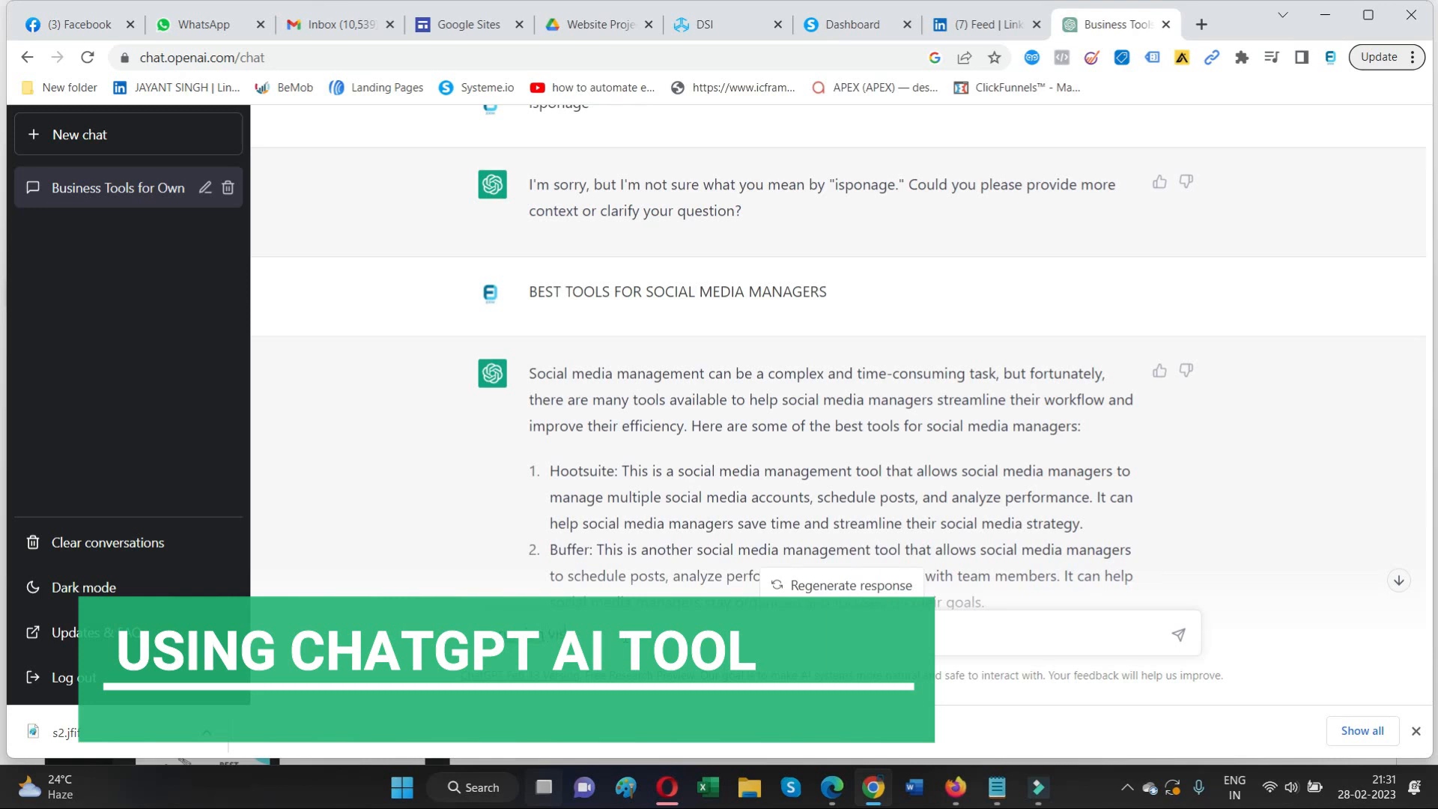
pyautogui.write('tourist')
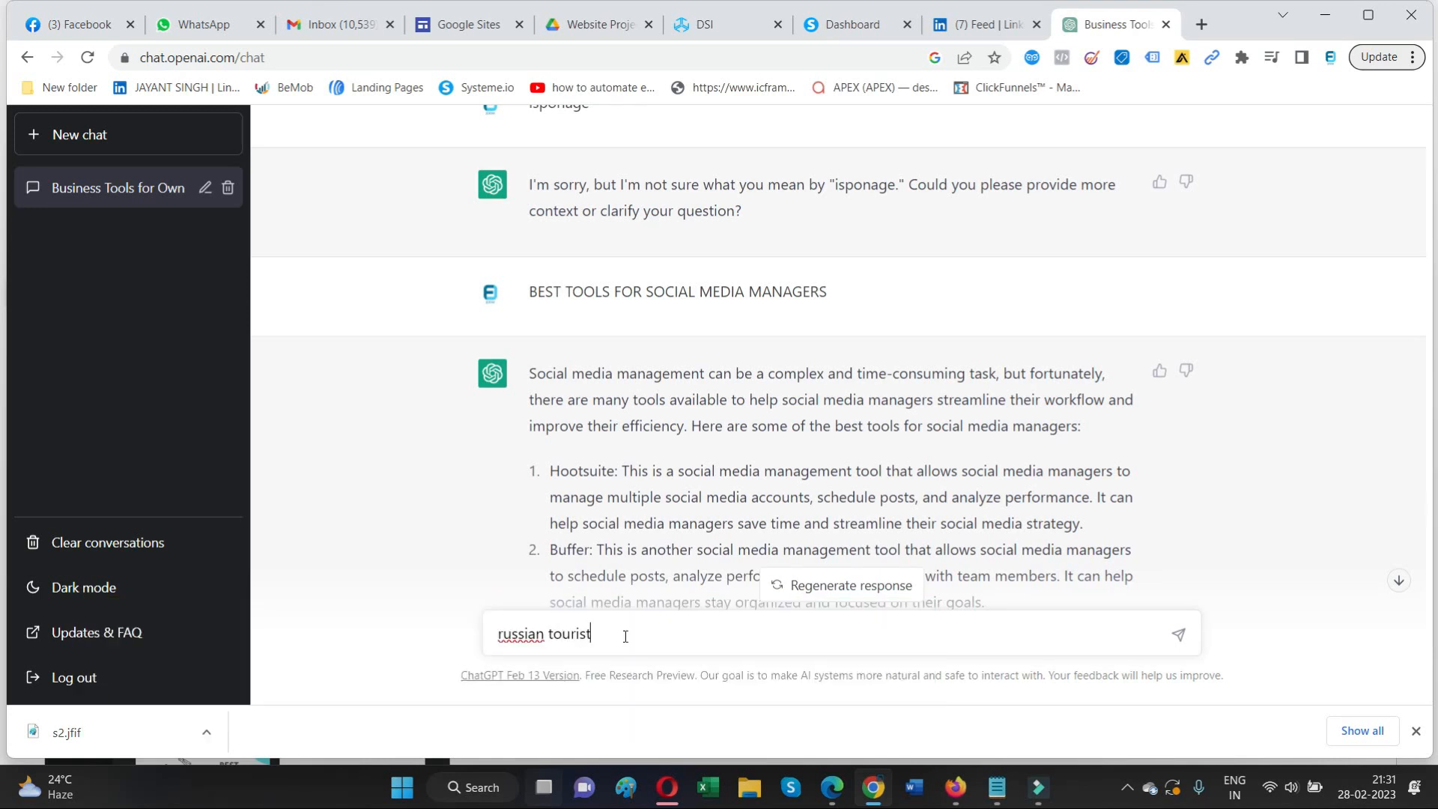
pyautogui.write(' visa')
pyautogui.press('Return')
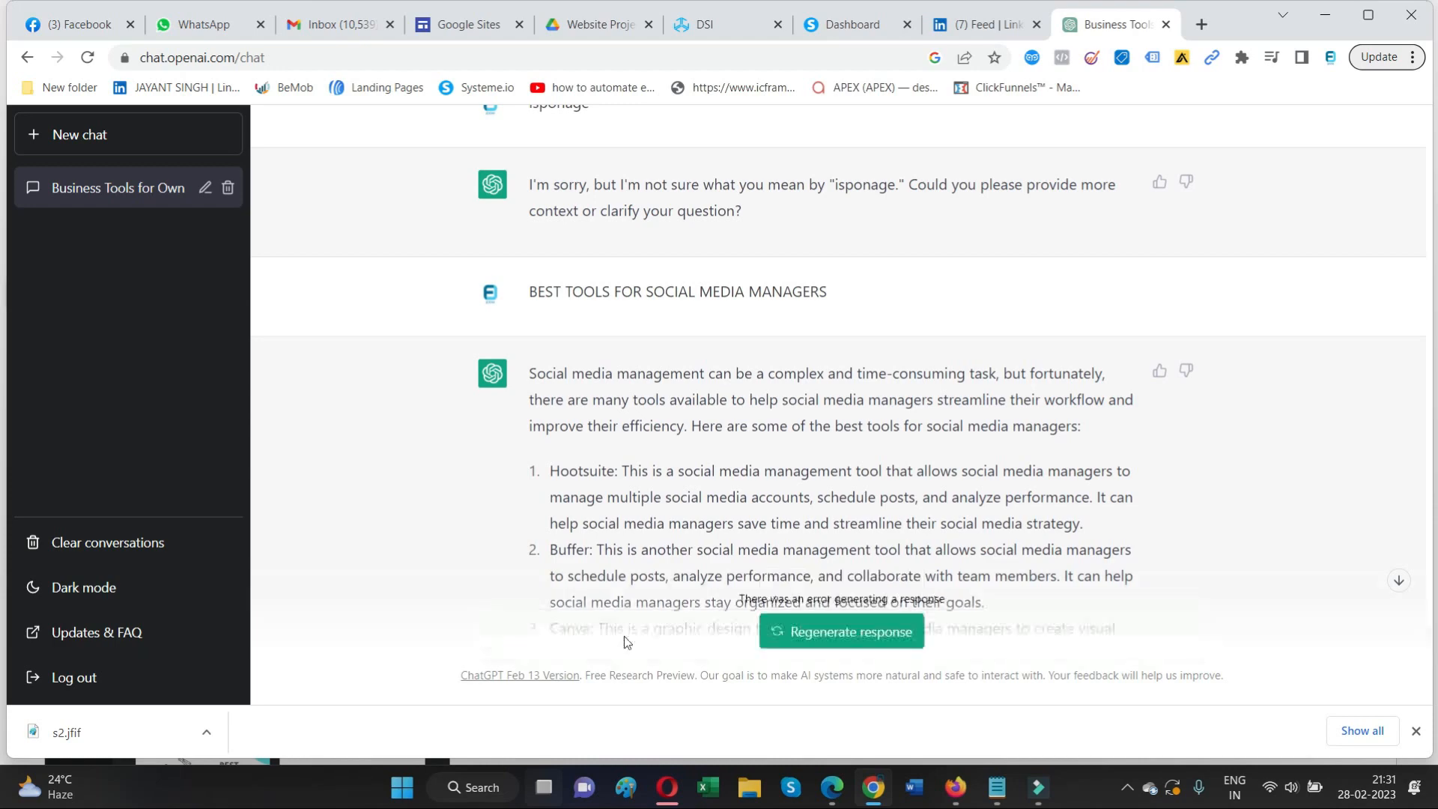
pyautogui.scroll(-5, 881, 457)
pyautogui.scroll(-4, 880, 457)
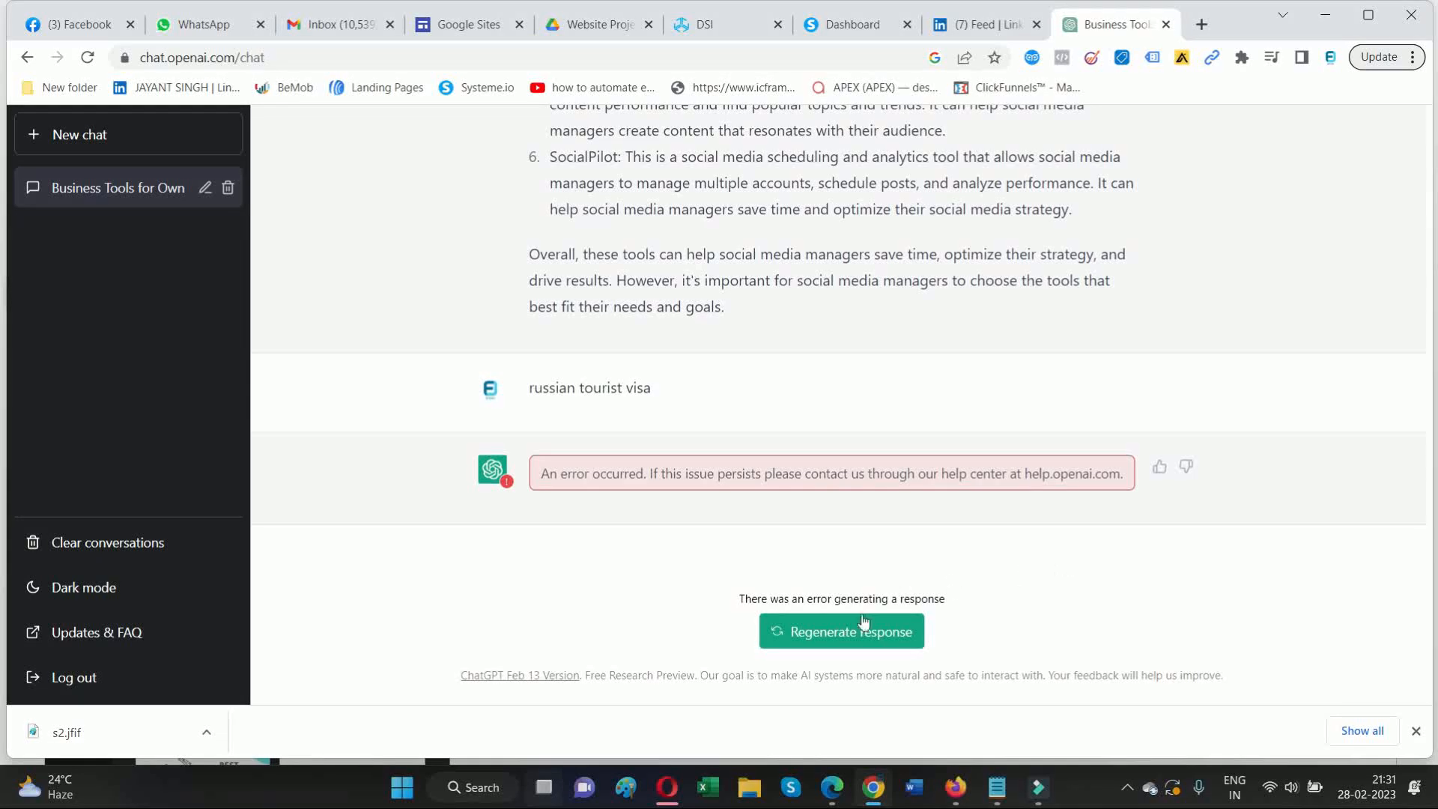
pyautogui.click(844, 632)
pyautogui.click(664, 357)
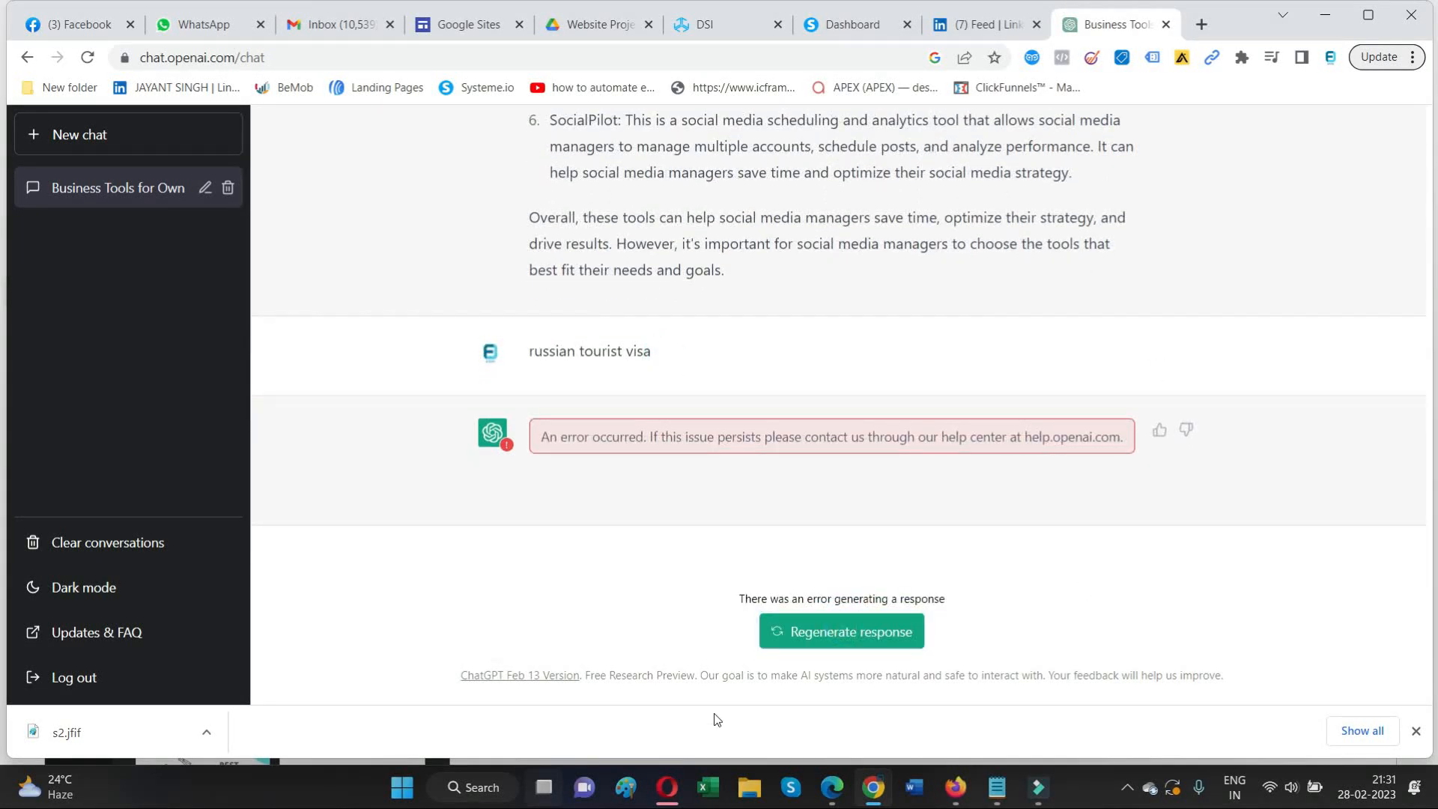
# Reload the ChatGPT page and submit the prompt "russian tourist visa" in a new chat
pyautogui.click(1416, 731)
pyautogui.click(87, 56)
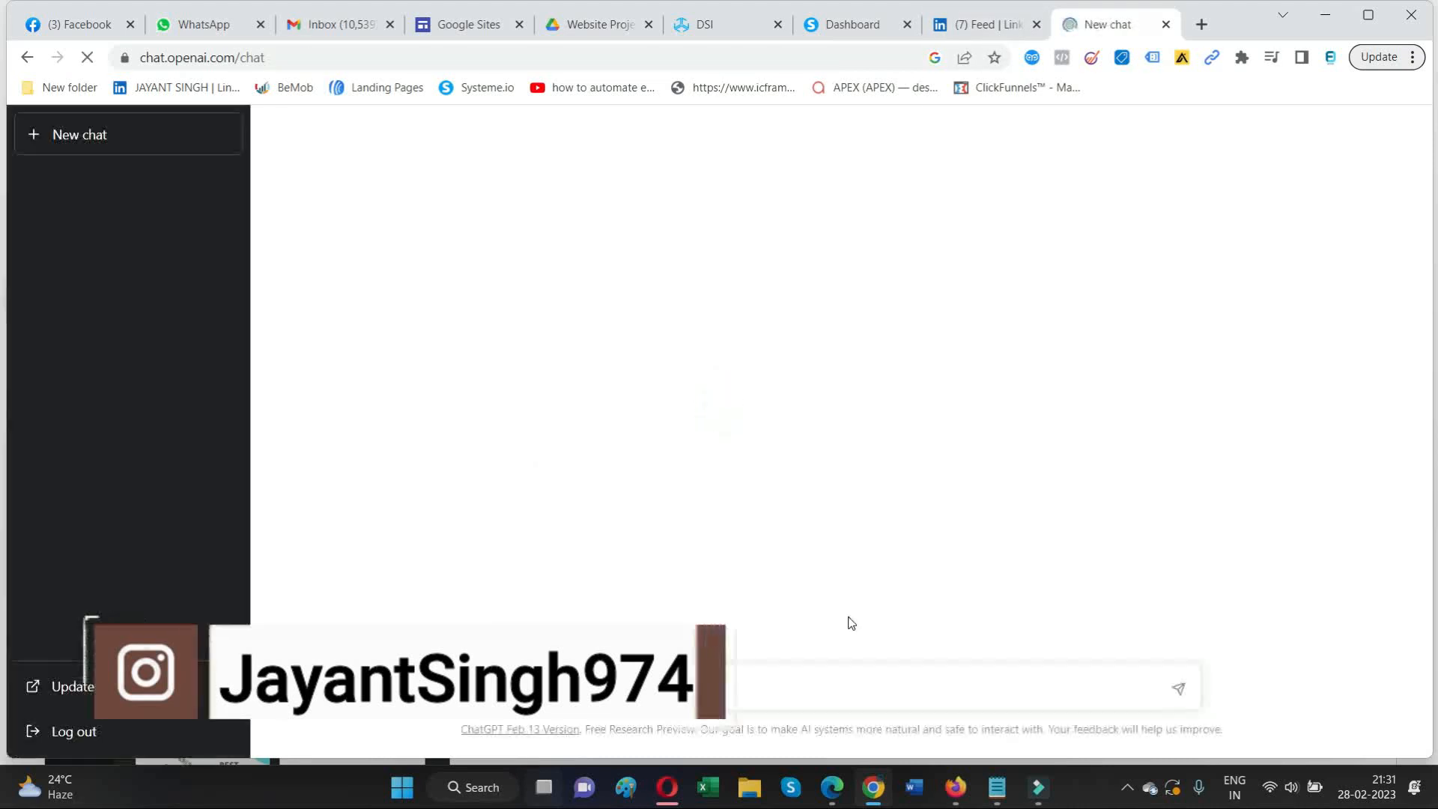
pyautogui.write('russian tour')
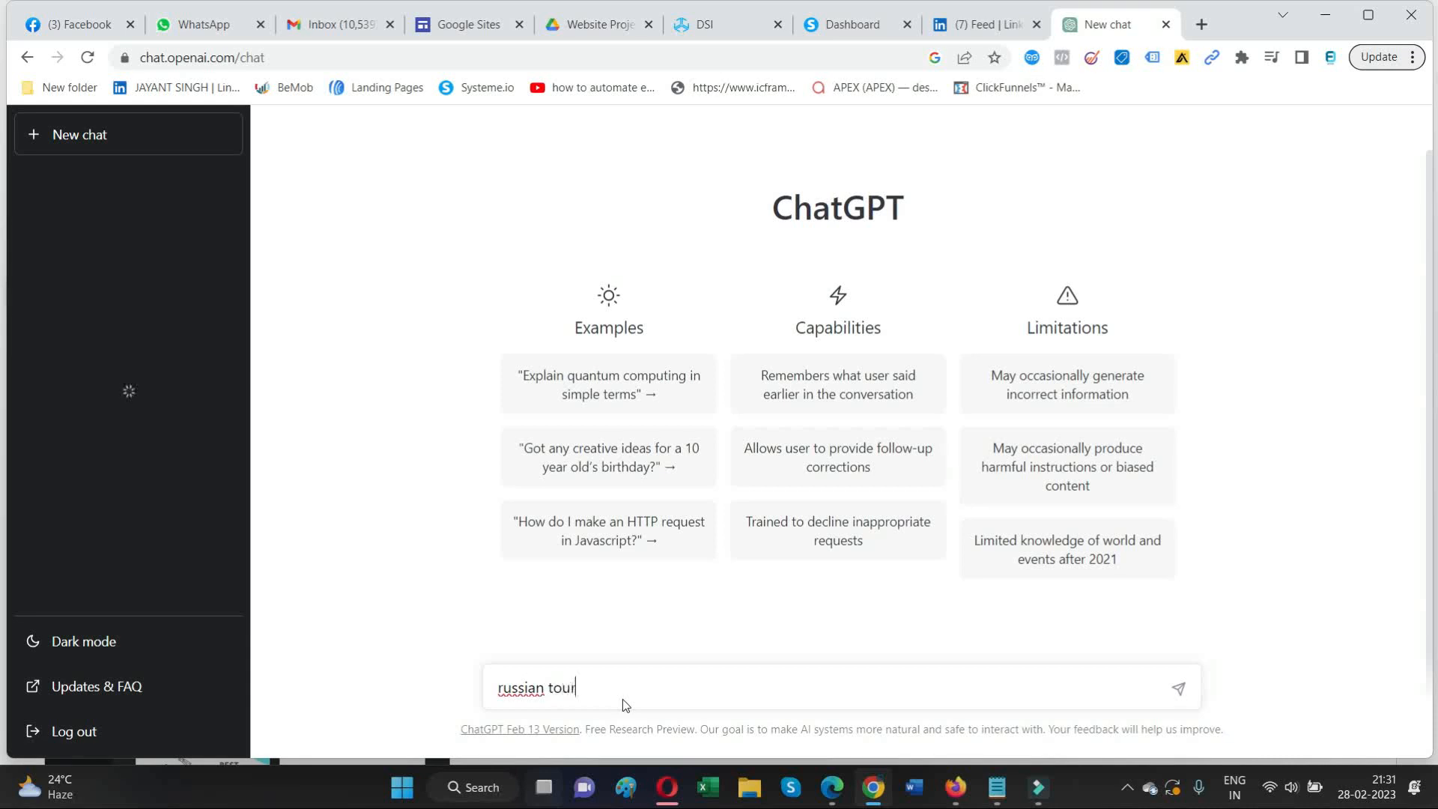
pyautogui.write('ist visa')
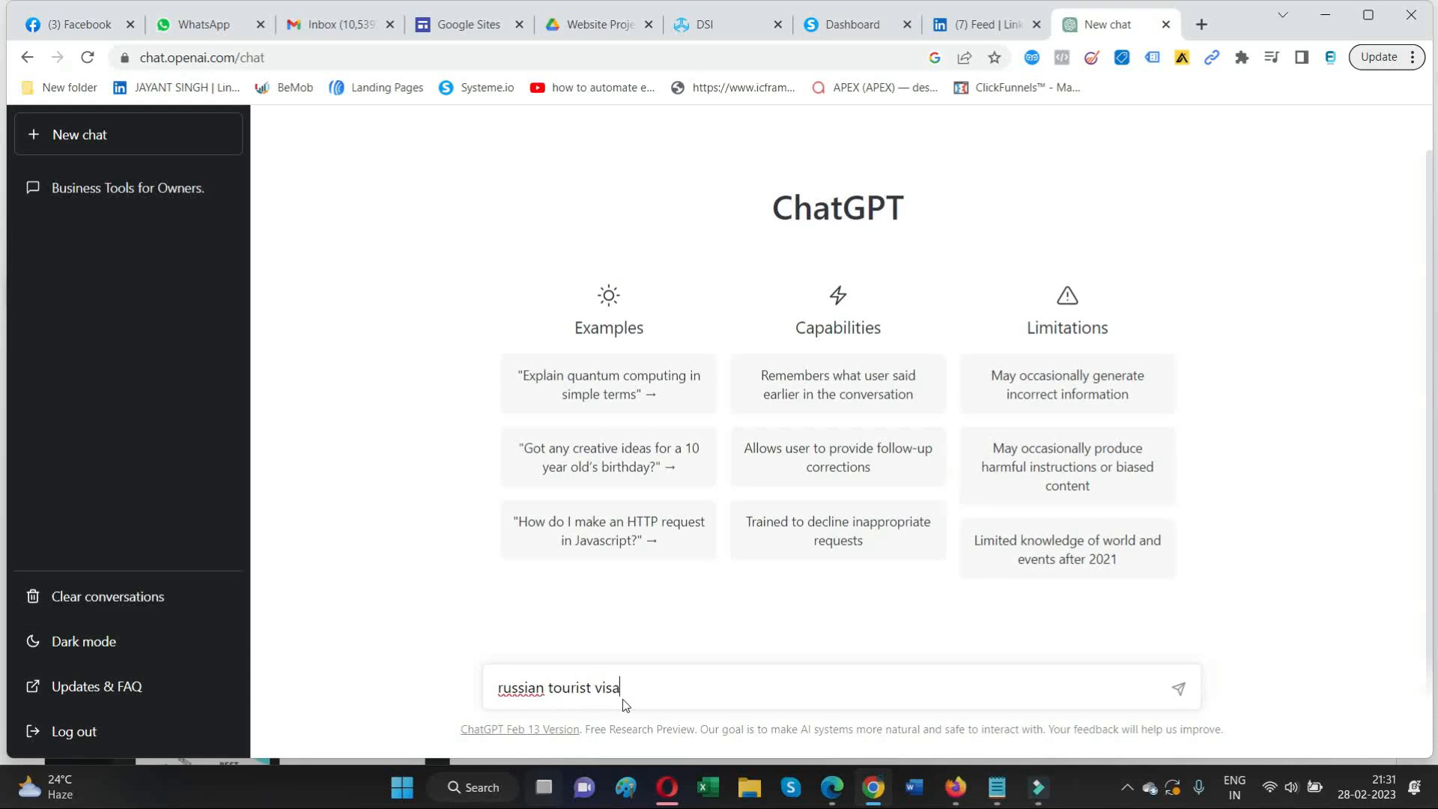
pyautogui.press('Return')
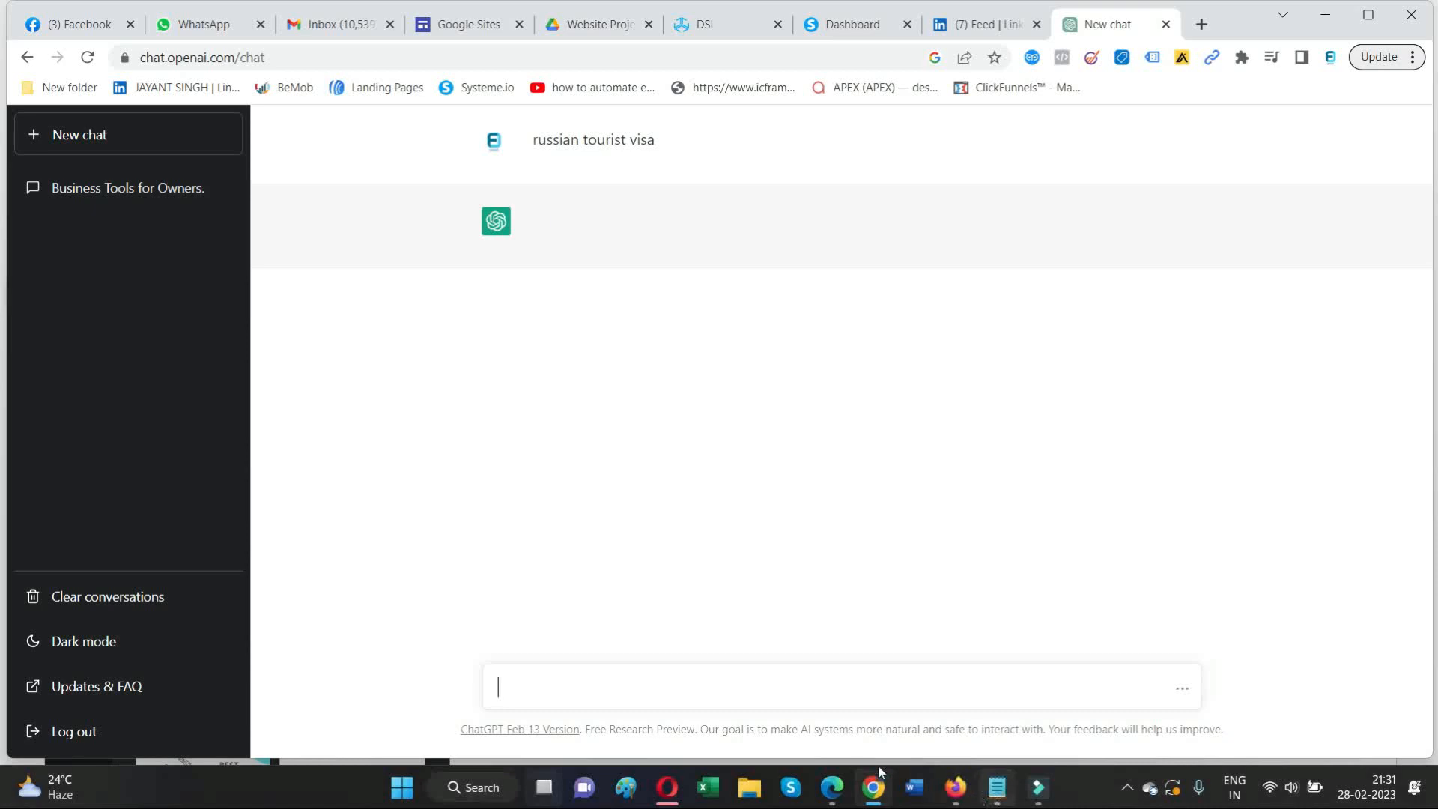
# Switch to Canva in Edge and insert "Russian" before "nature" in the newsletter's subtitle
pyautogui.click(831, 787)
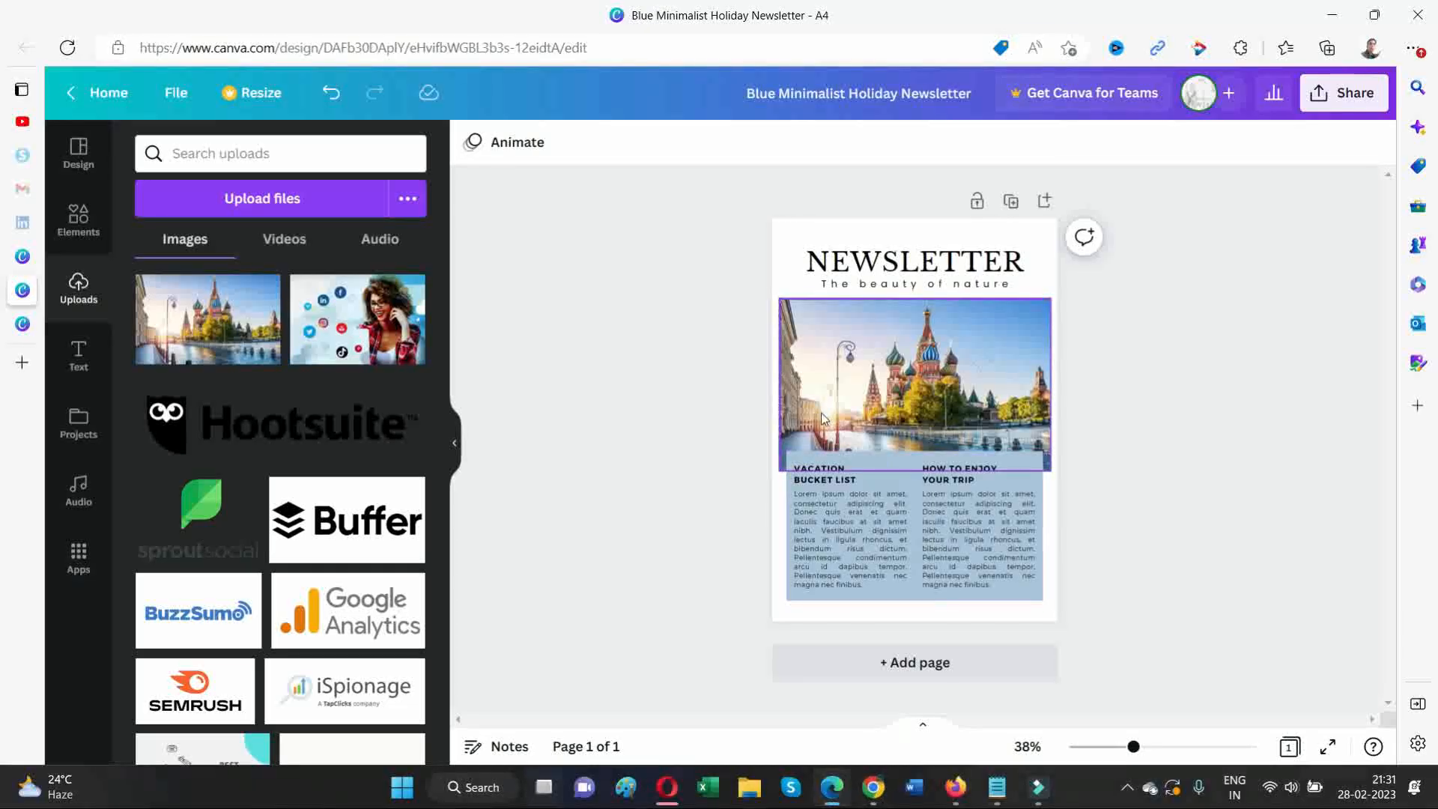
pyautogui.doubleClick(827, 480)
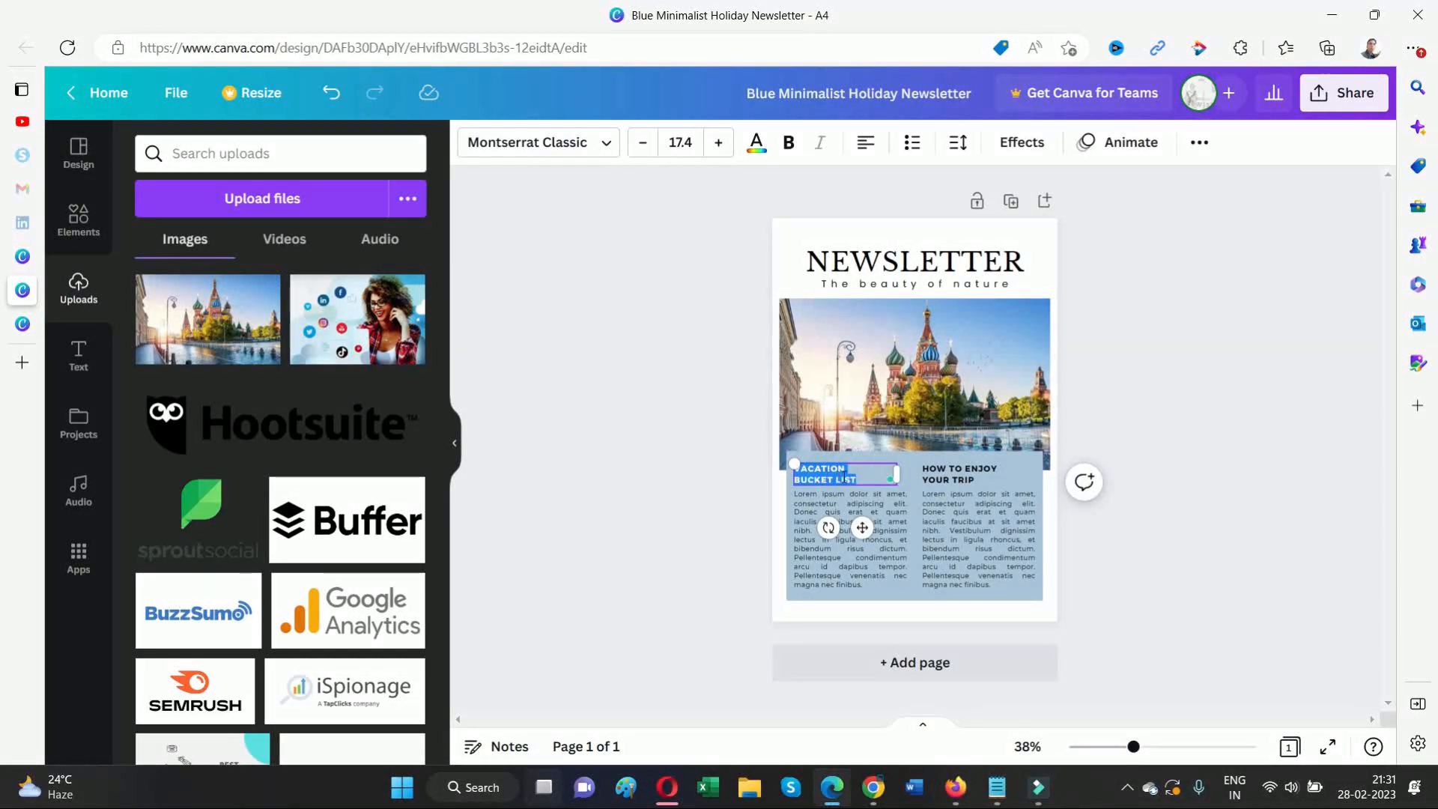
pyautogui.click(860, 476)
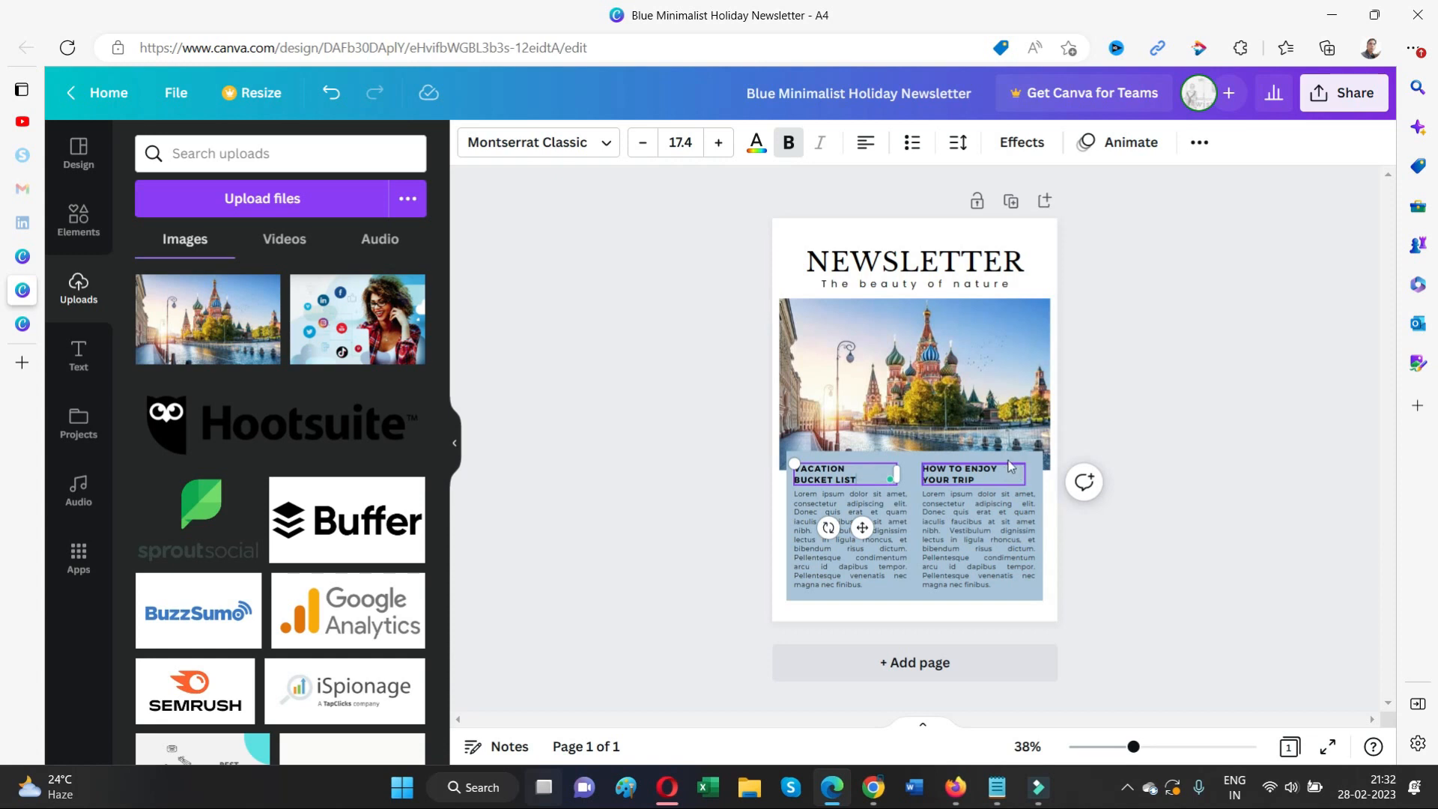
pyautogui.click(950, 289)
pyautogui.click(952, 285)
pyautogui.click(953, 283)
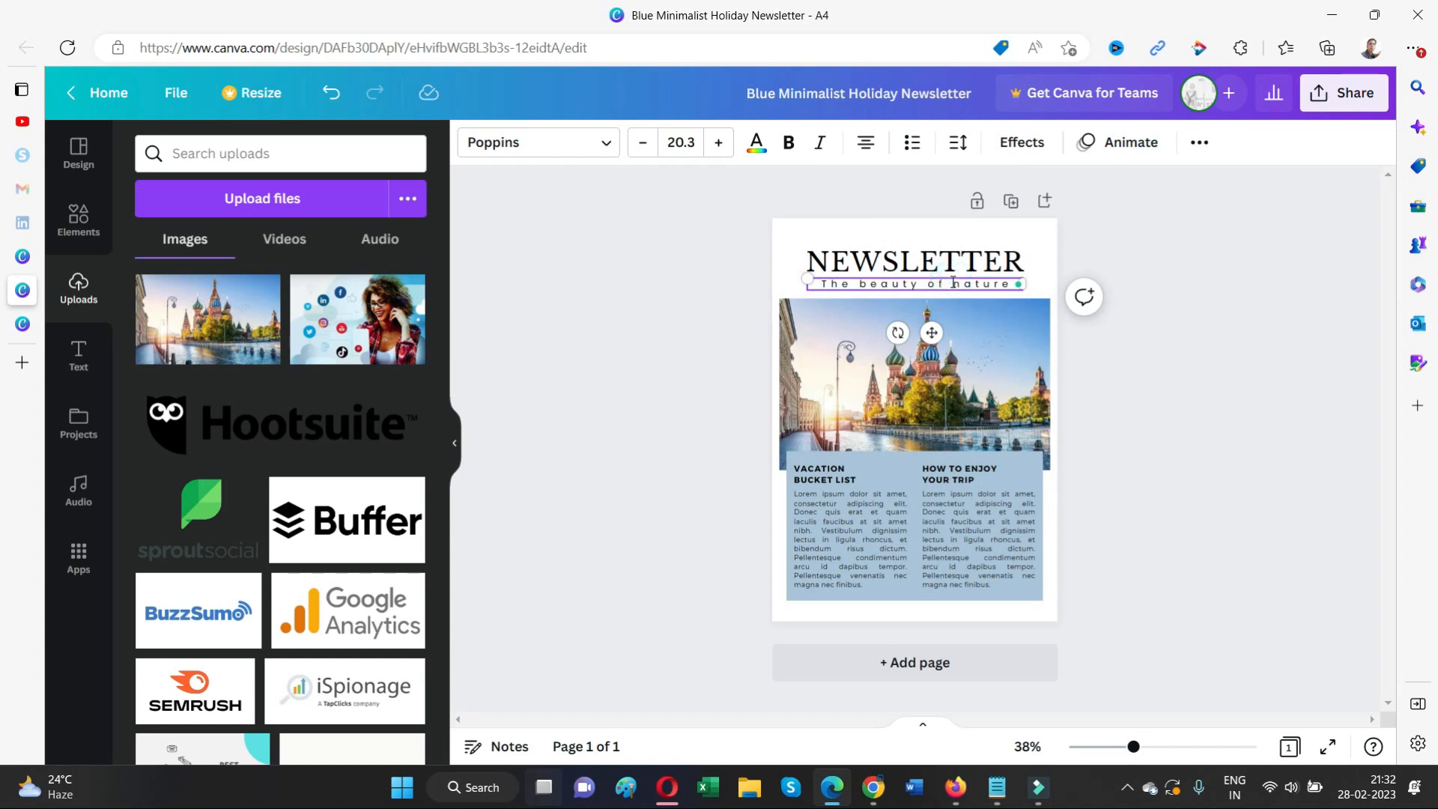
pyautogui.write('R')
pyautogui.press('BackSpace')
pyautogui.write('Russian')
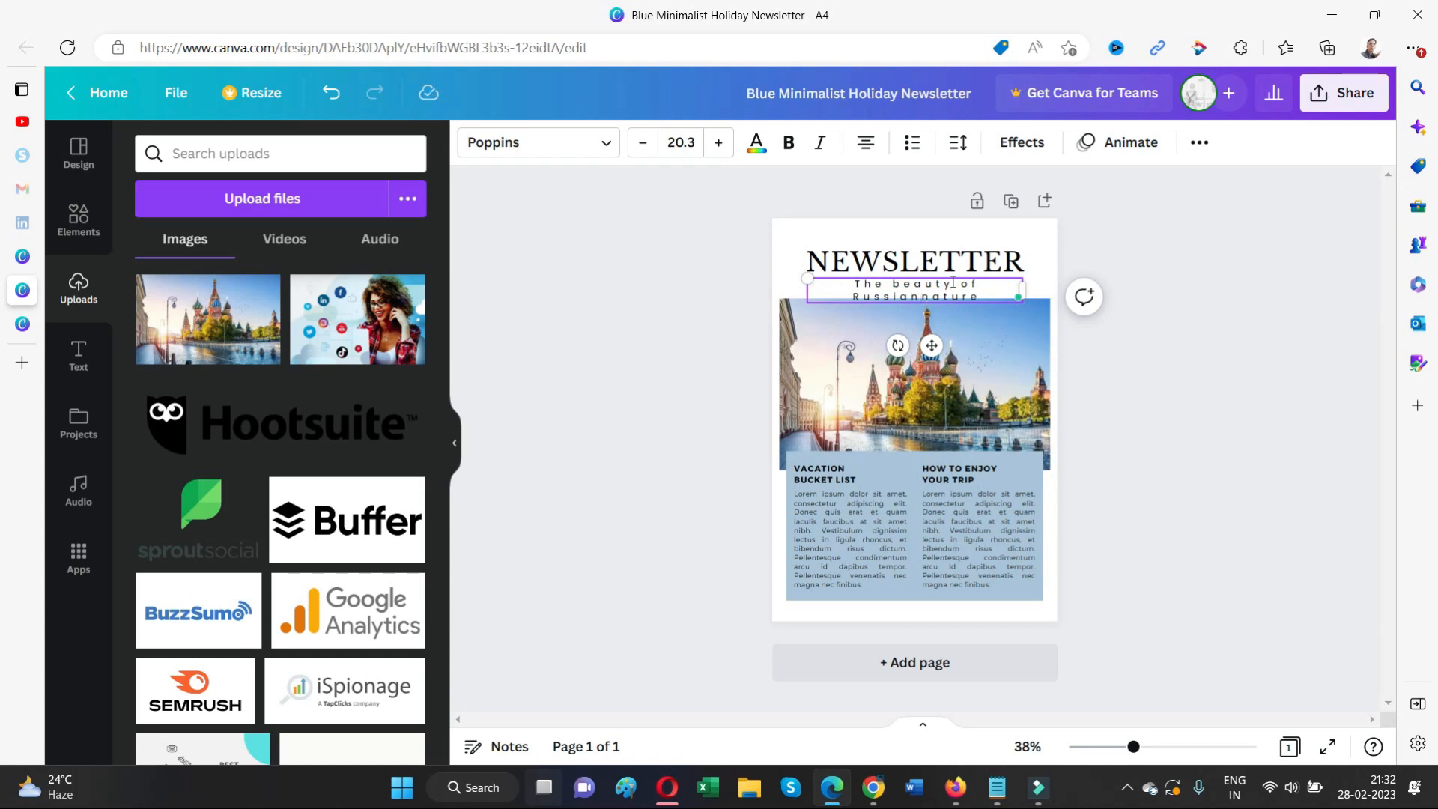
# Move the NEWSLETTER title and the two-line subtitle upward so the subtitle clears the cathedral photo
pyautogui.click(1209, 243)
pyautogui.click(945, 294)
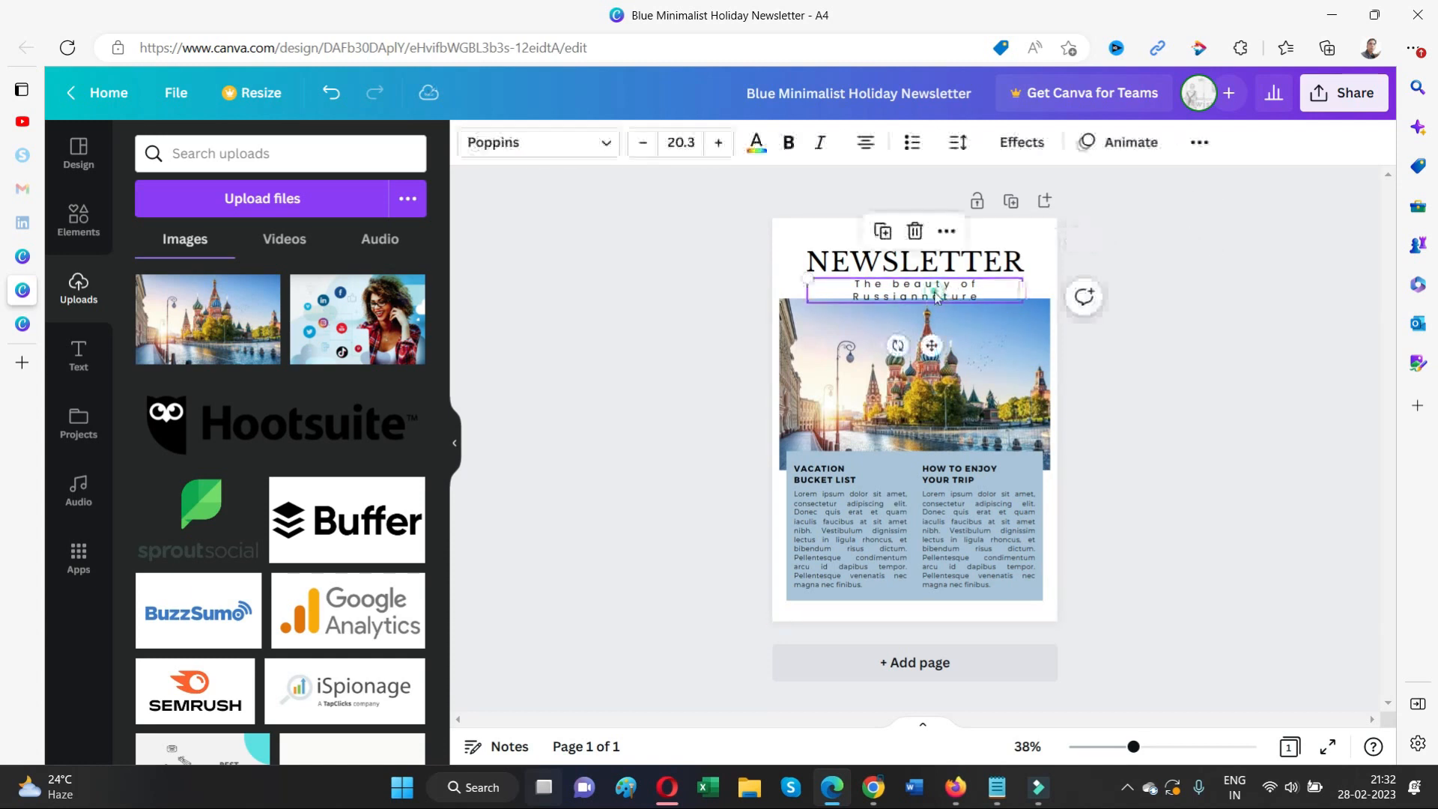
pyautogui.moveTo(944, 267); pyautogui.dragTo(952, 247)
pyautogui.moveTo(856, 282); pyautogui.dragTo(857, 269)
pyautogui.click(1124, 240)
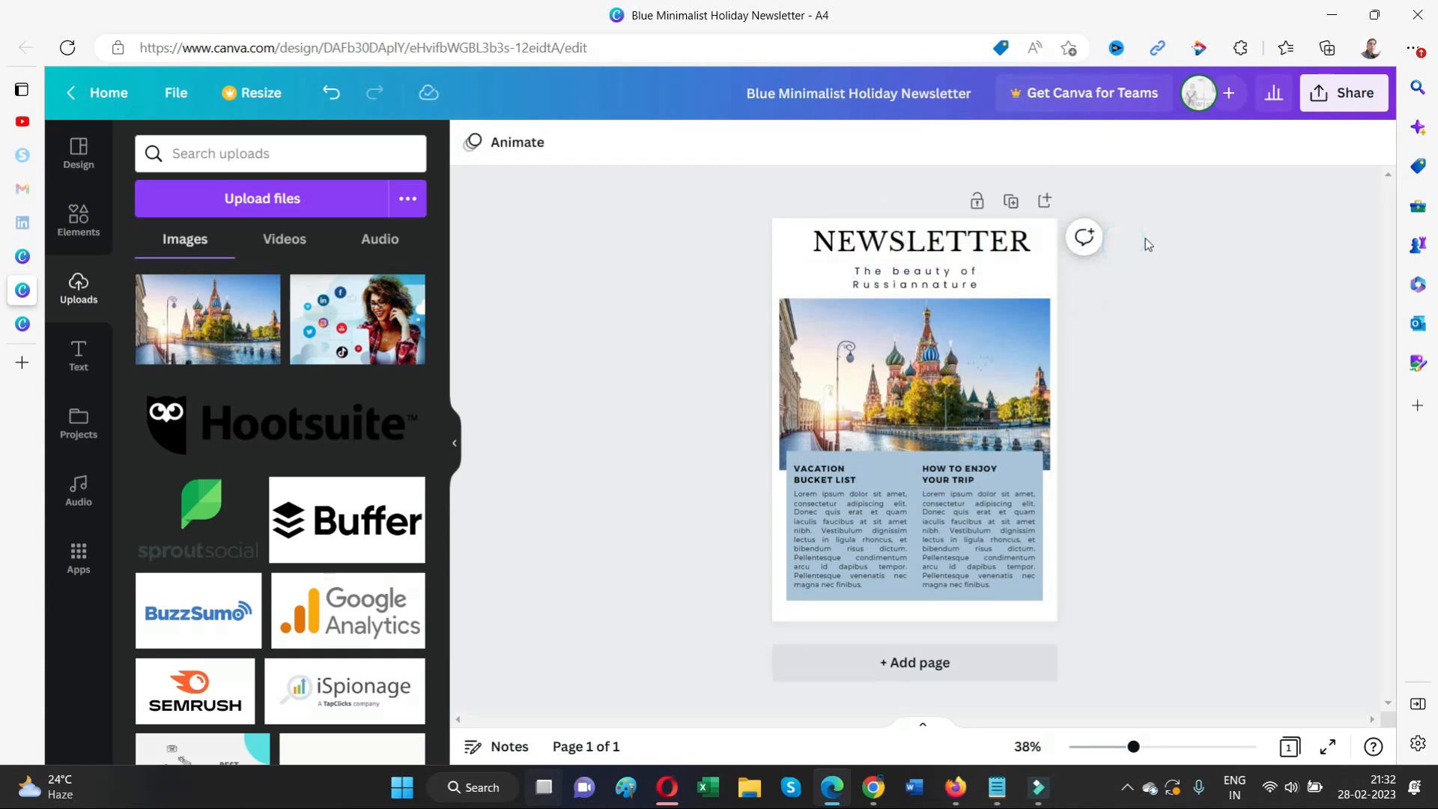
# Correct the subtitle to read "The beauty of Russia Nature"
pyautogui.click(942, 287)
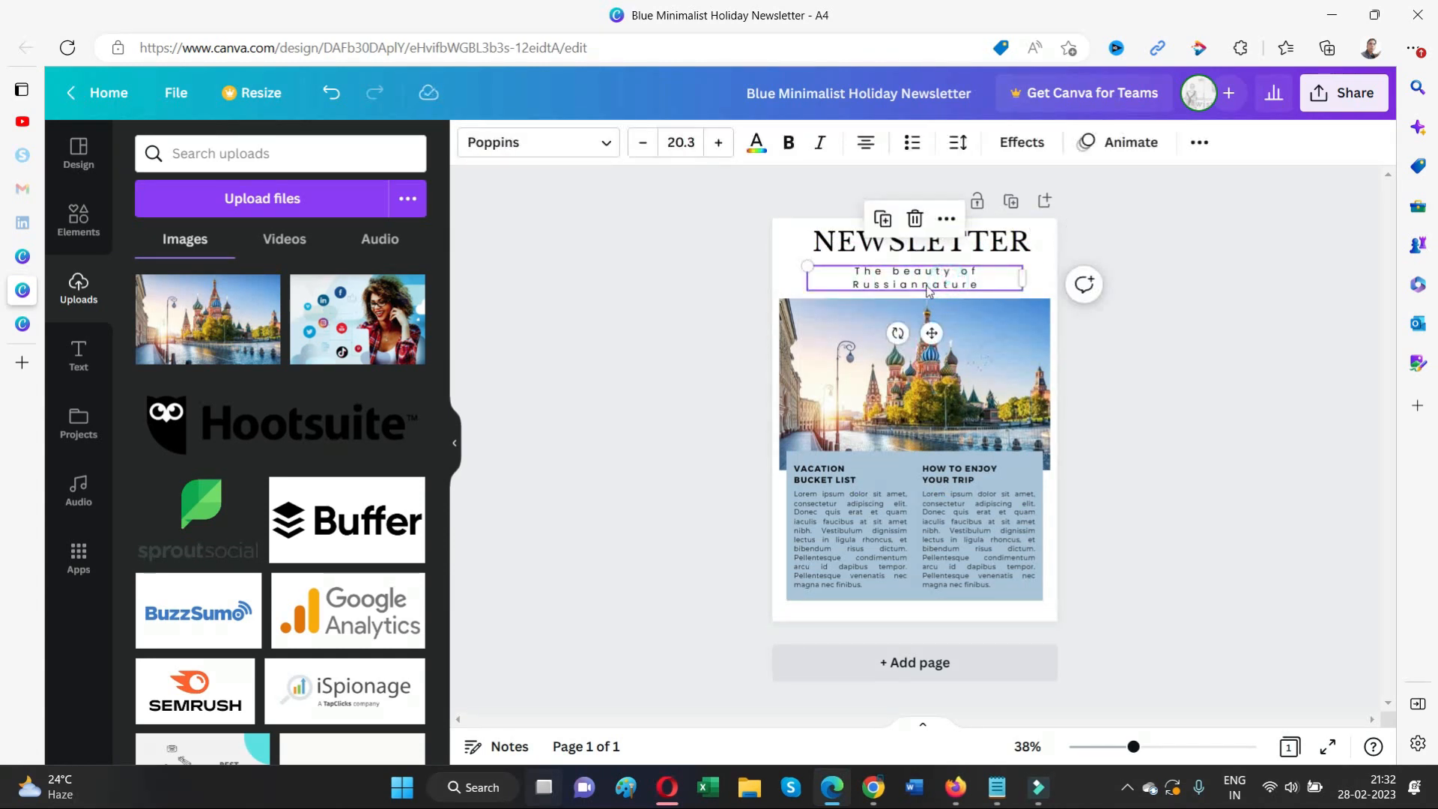
pyautogui.click(929, 285)
pyautogui.press('BackSpace')
pyautogui.press('BackSpace')
pyautogui.write('N')
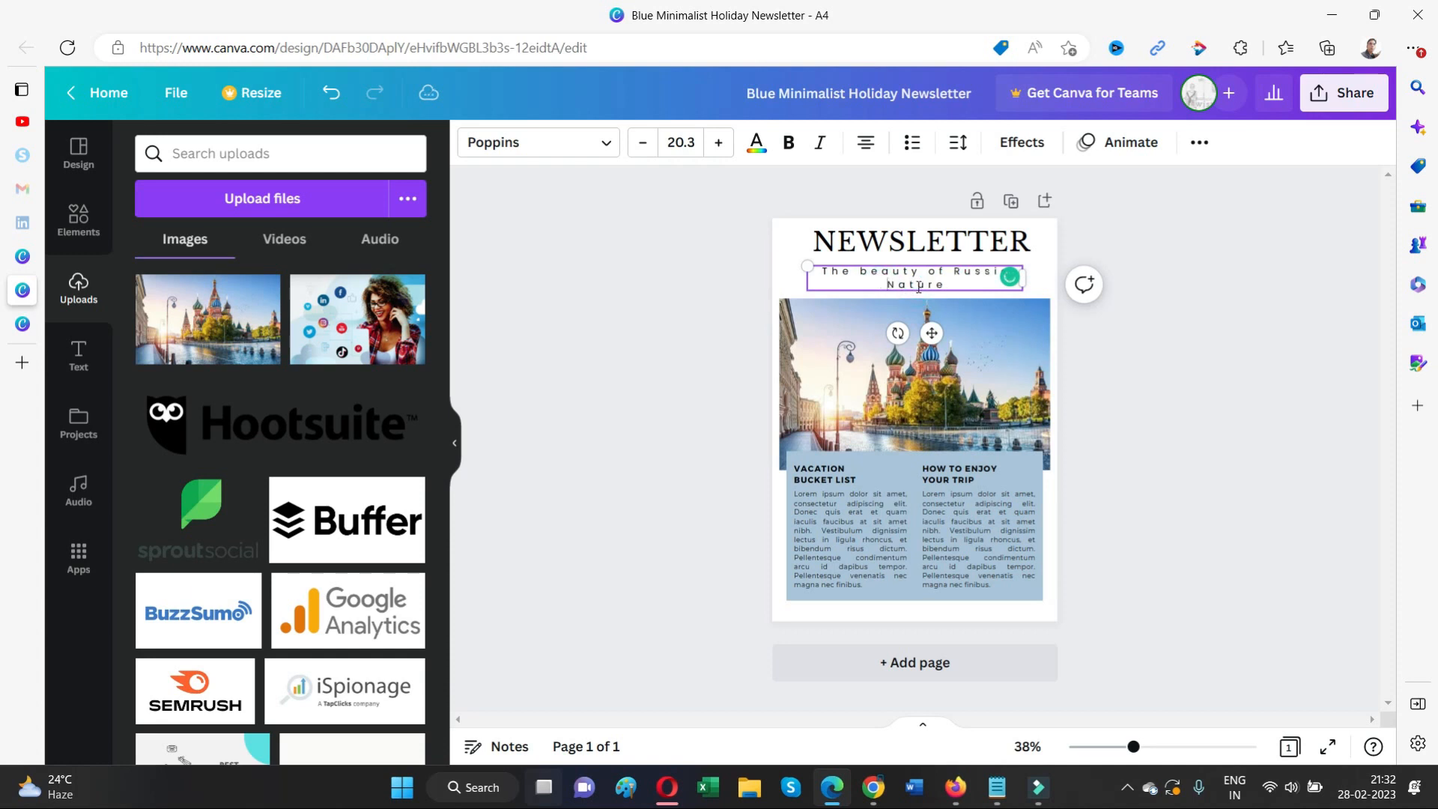
pyautogui.click(1145, 248)
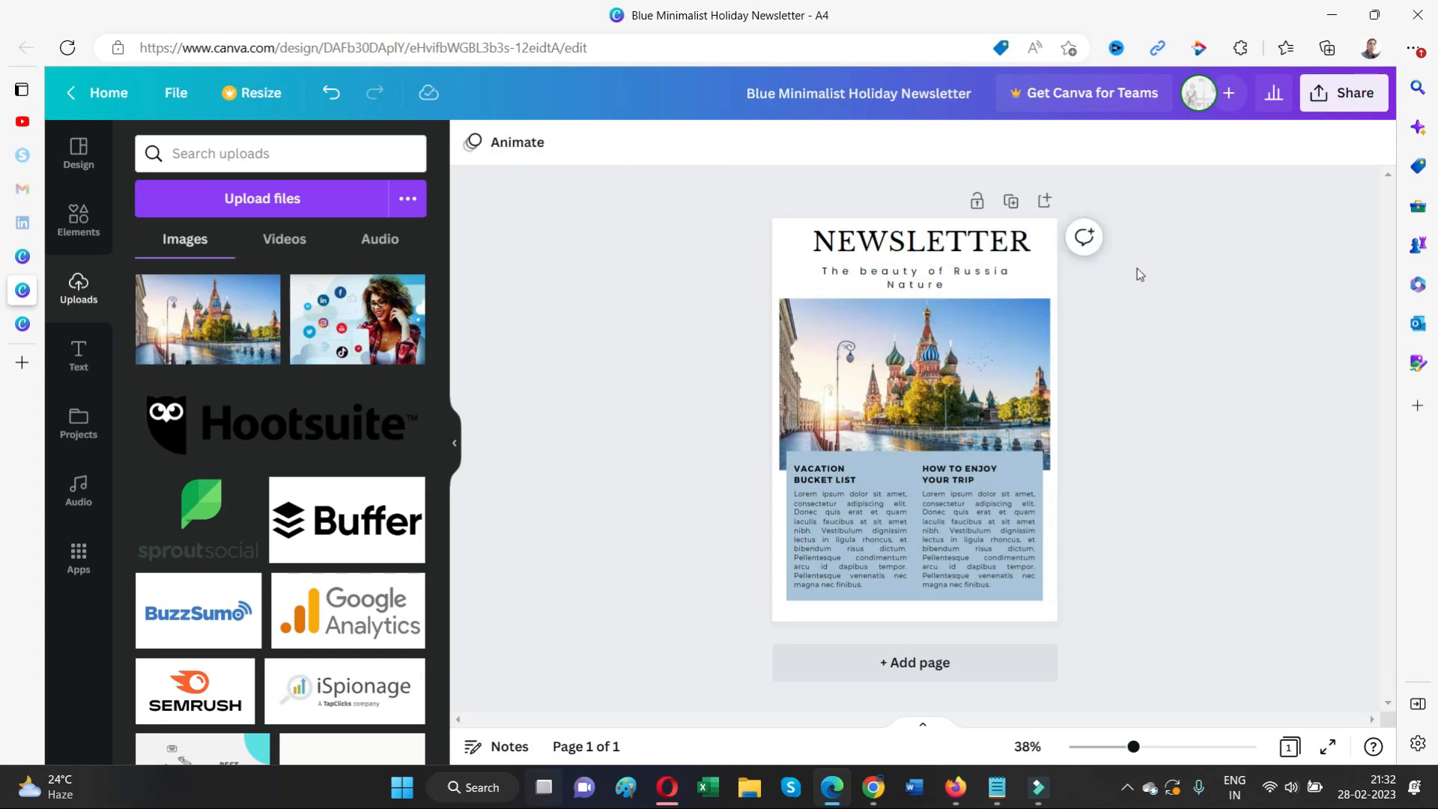
# Switch to ChatGPT in Chrome and copy the phrase "Russian tourist visa" from the first line of the answer
pyautogui.click(873, 787)
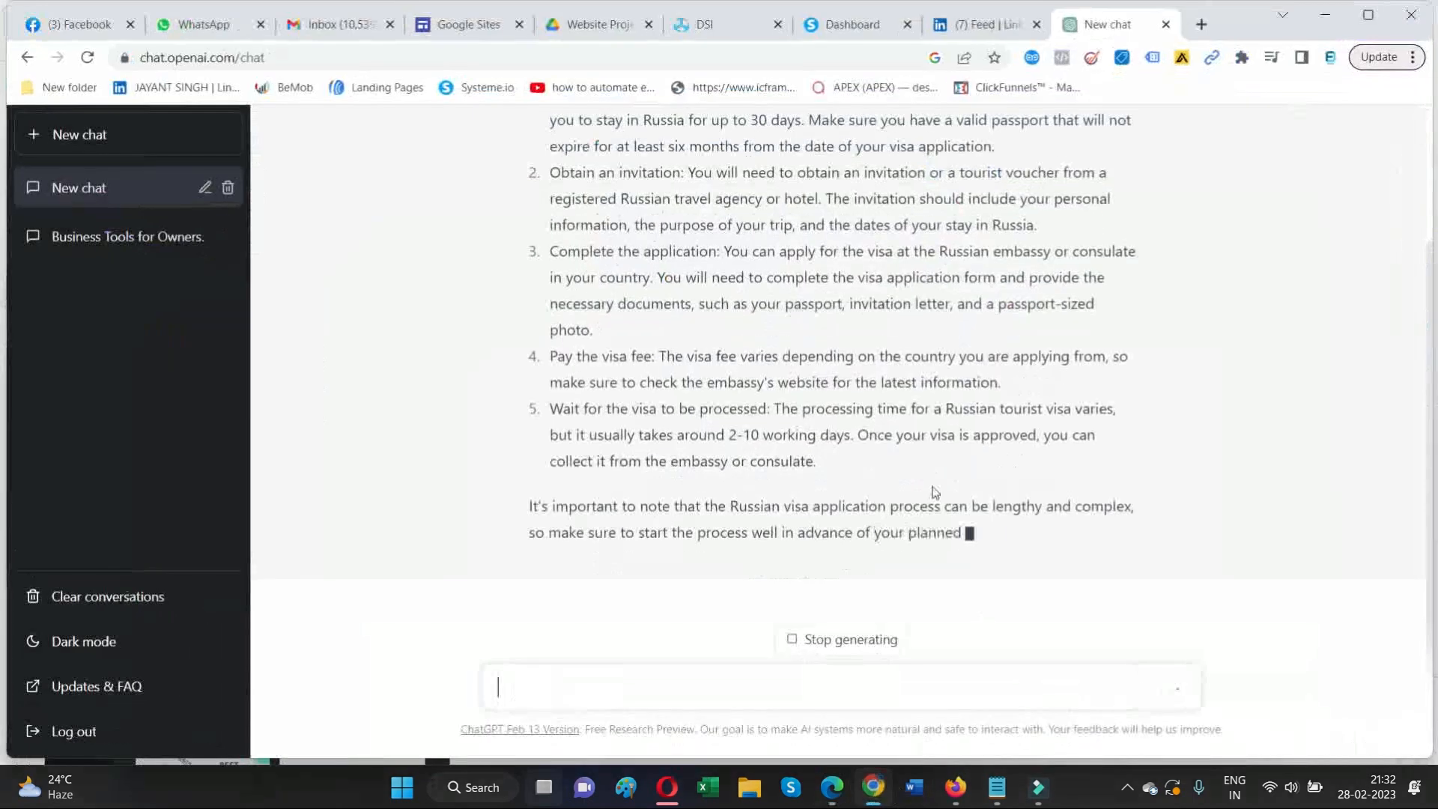
pyautogui.scroll(2, 861, 404)
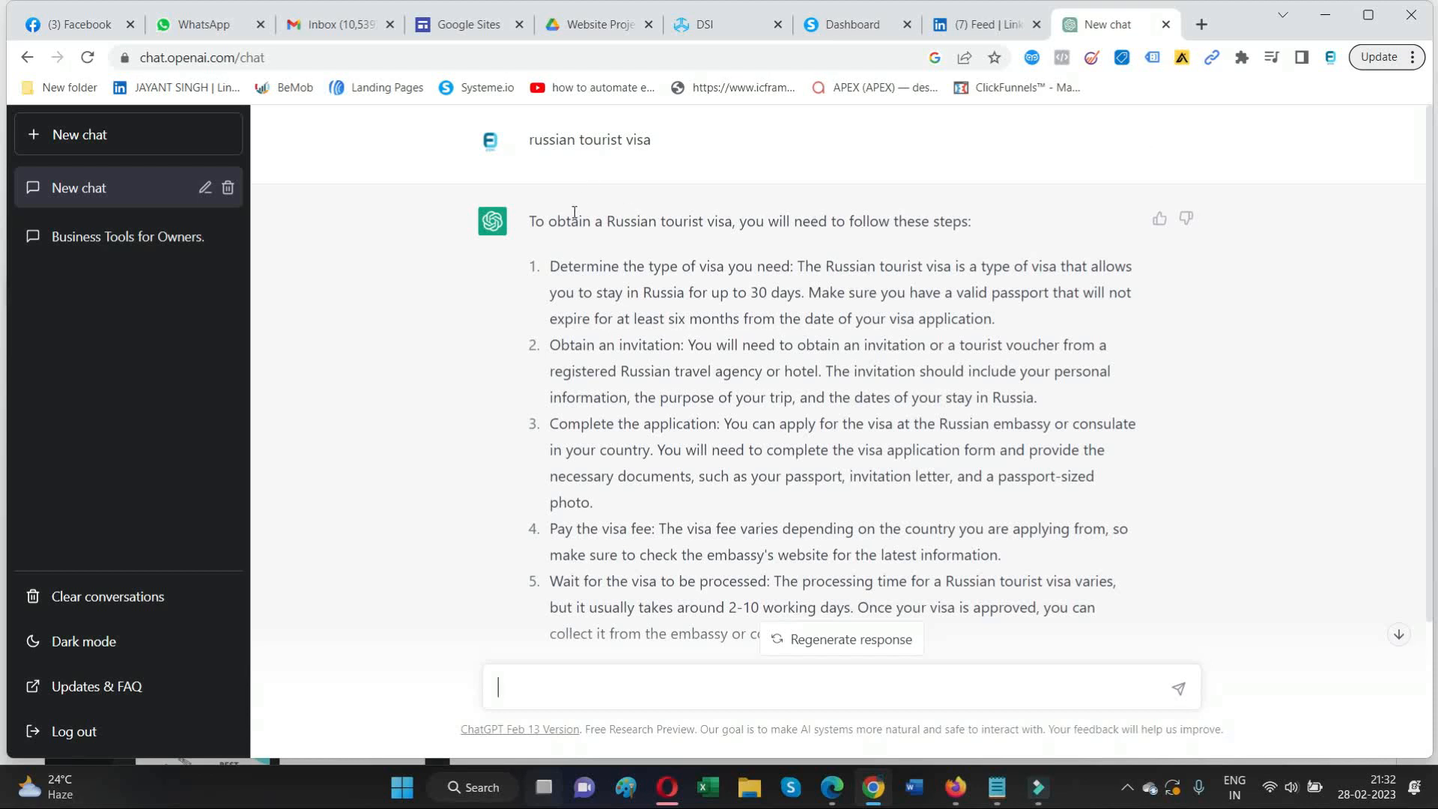
pyautogui.moveTo(611, 222); pyautogui.dragTo(732, 223)
pyautogui.rightClick(714, 229)
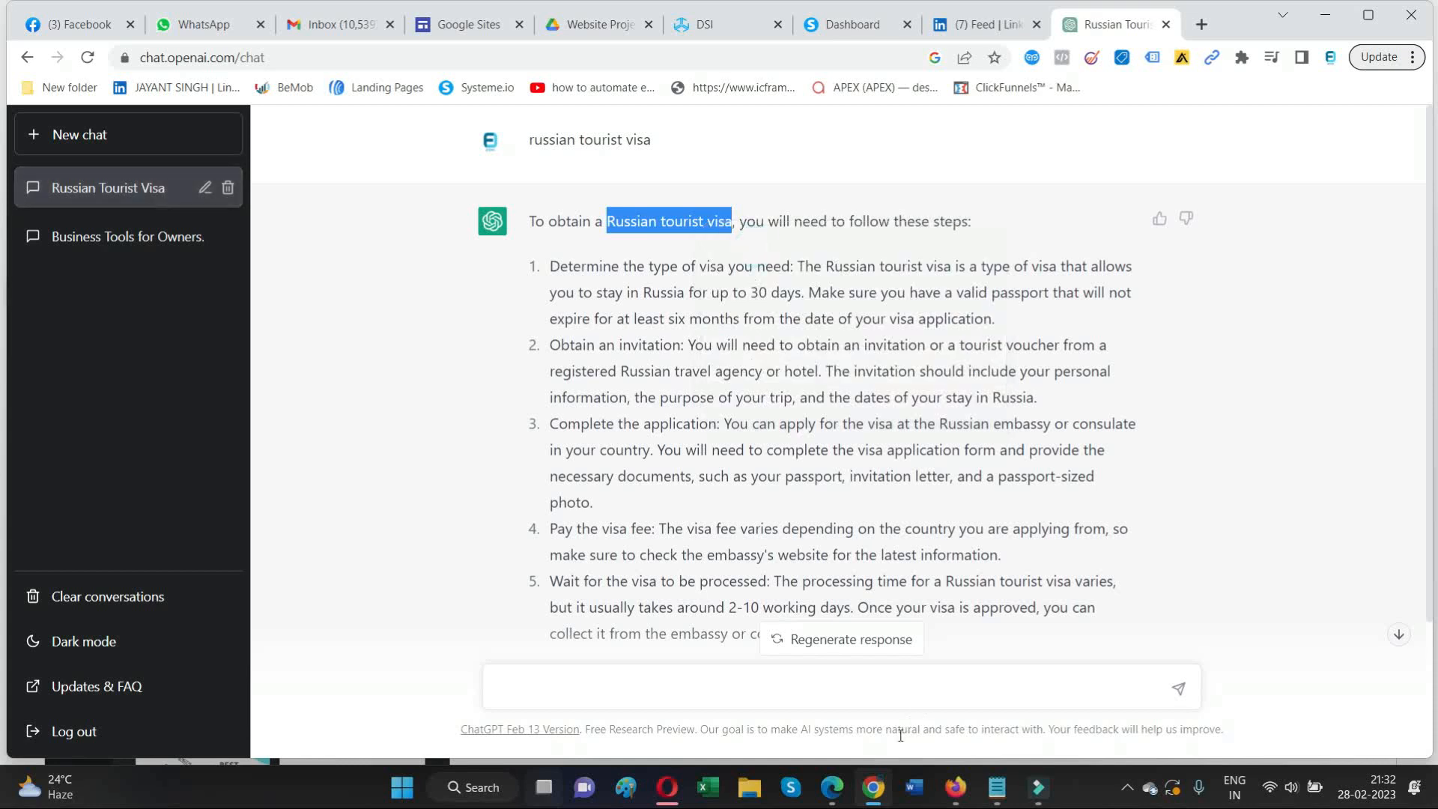
# In Canva, change the right column's heading to "HOW TO GET RUSSIAN TOURIST VISA" and widen its text box to fit two lines
pyautogui.click(832, 787)
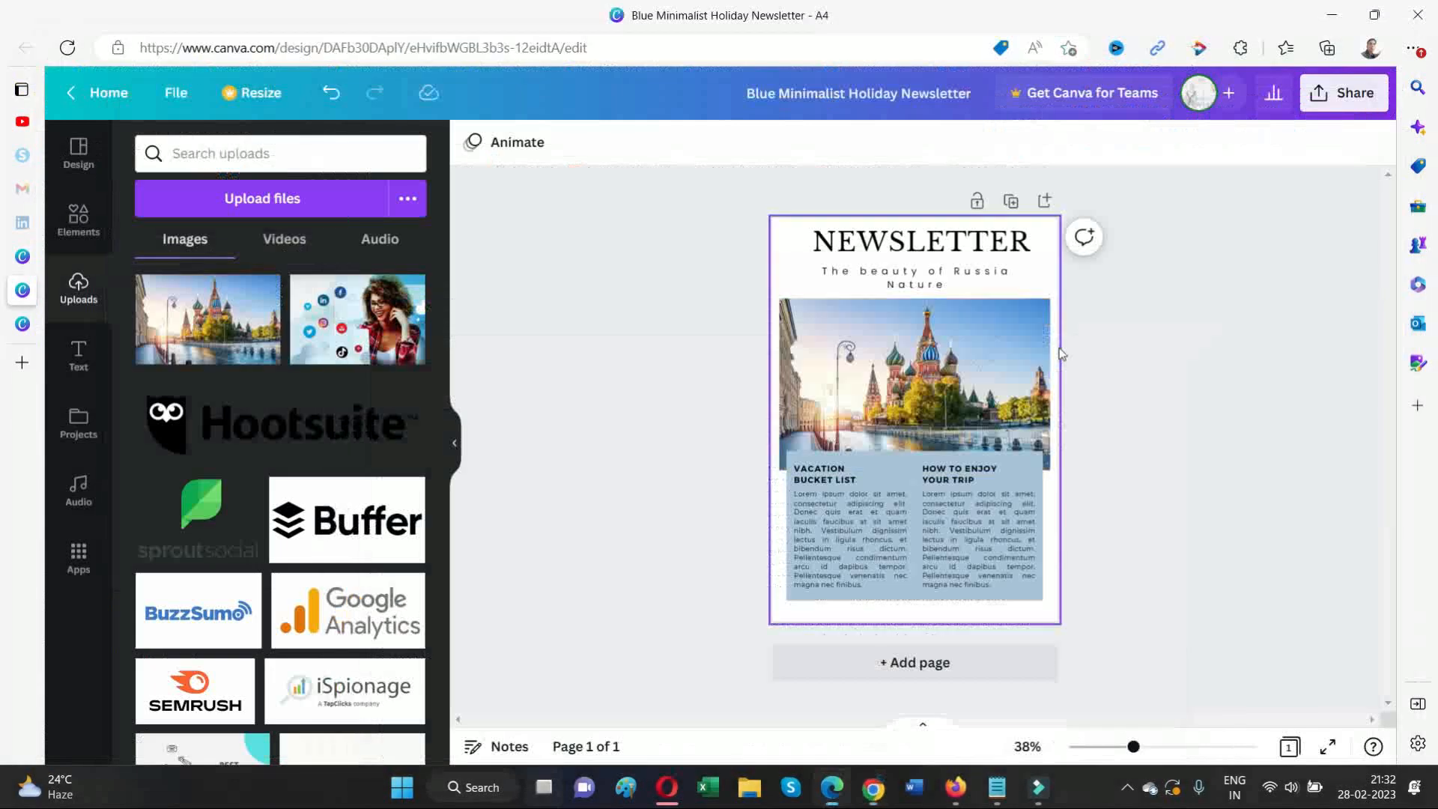
pyautogui.click(972, 473)
pyautogui.moveTo(975, 480)
pyautogui.mouseDown()
pyautogui.moveTo(929, 480)
pyautogui.moveTo(965, 469)
pyautogui.mouseUp()
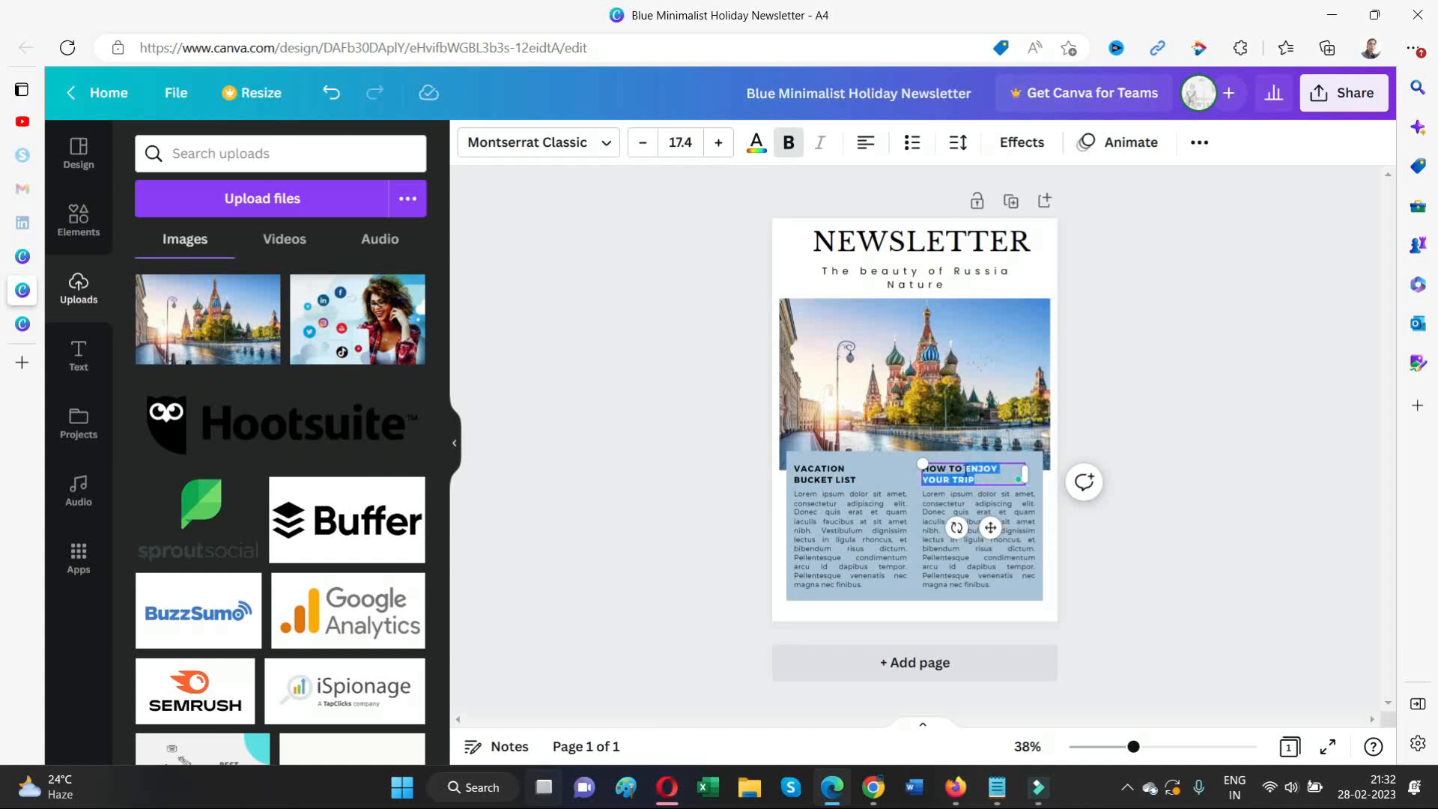
pyautogui.write('RUSSIAN TOURIST VISA')
pyautogui.click(965, 470)
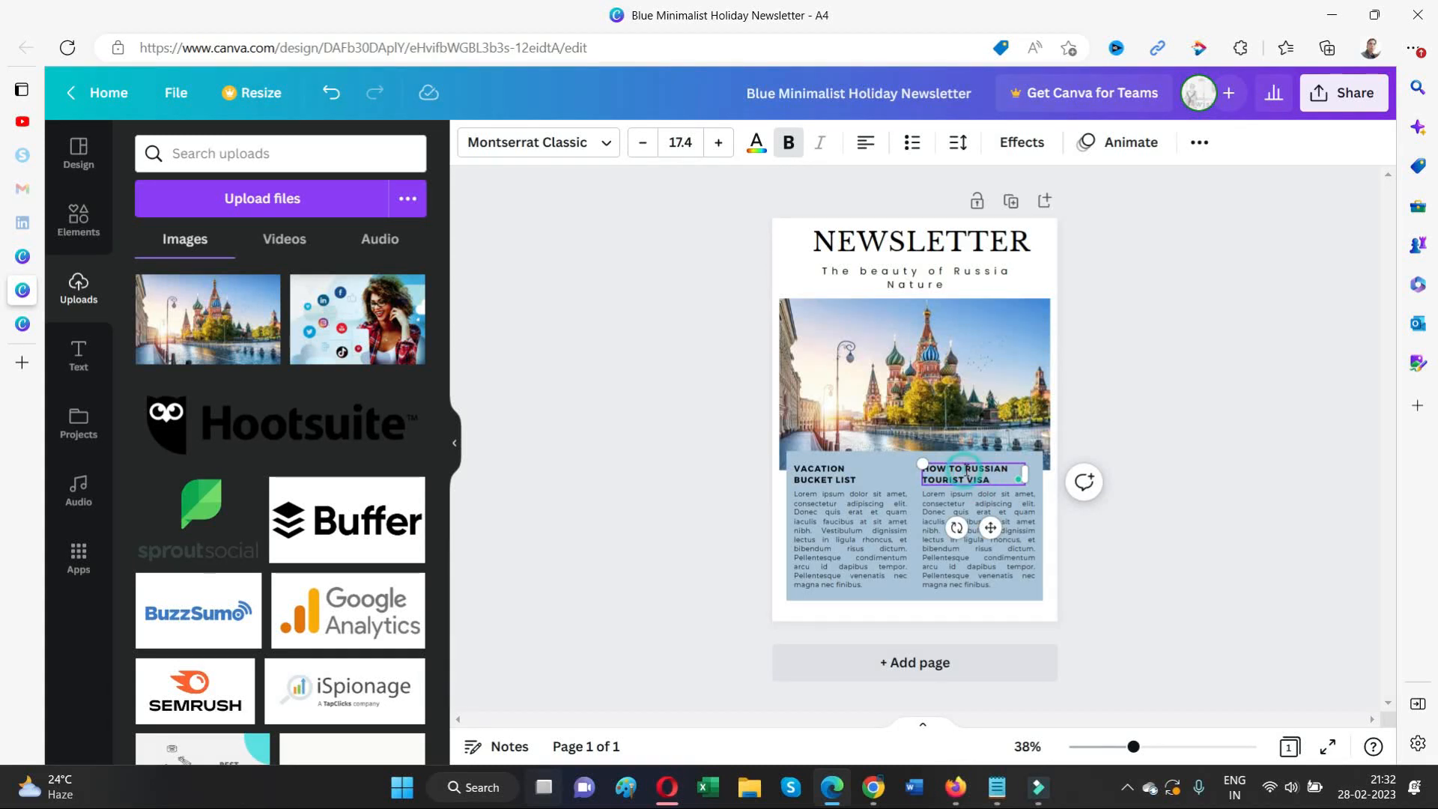
pyautogui.write('GET')
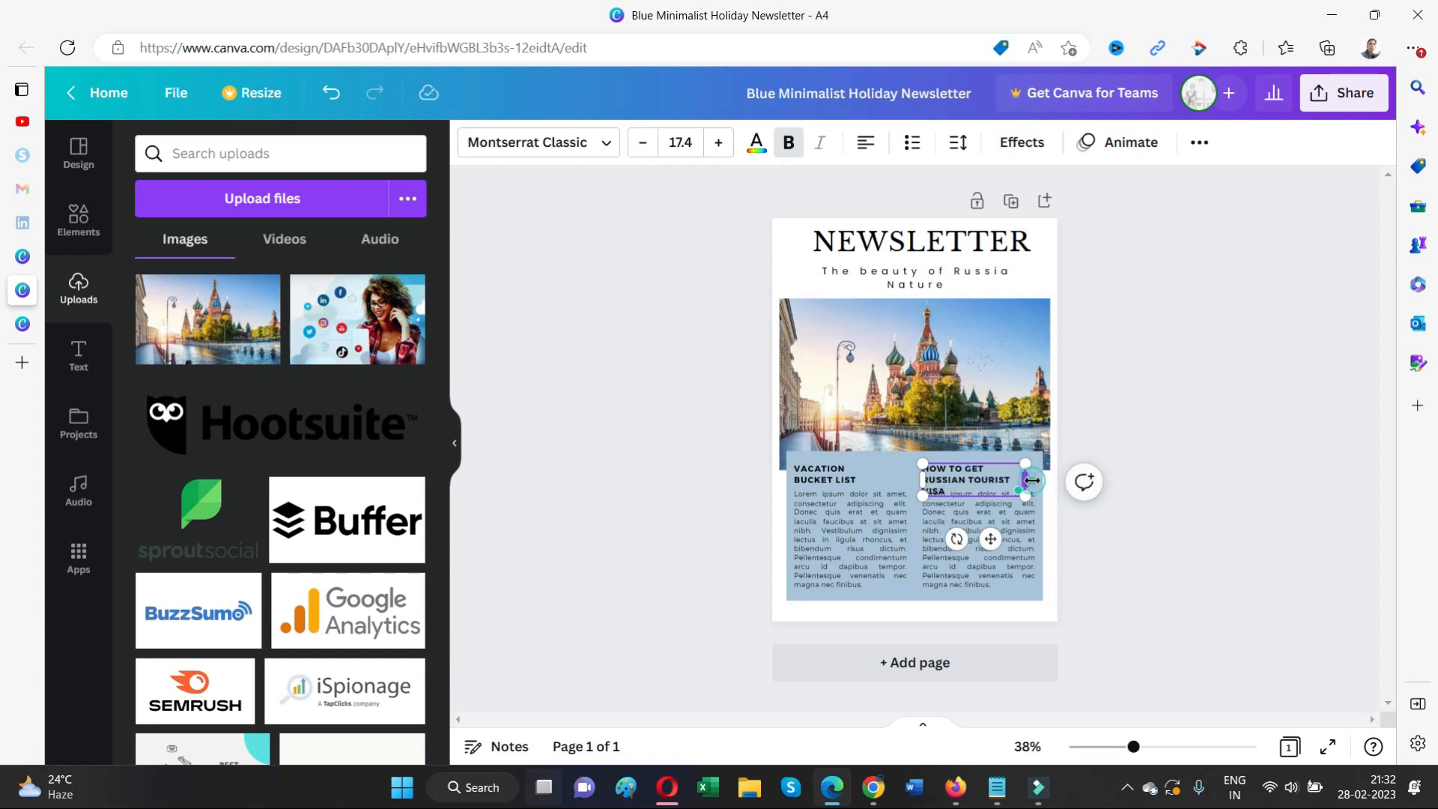
pyautogui.moveTo(1032, 480); pyautogui.dragTo(1042, 480)
pyautogui.click(1211, 443)
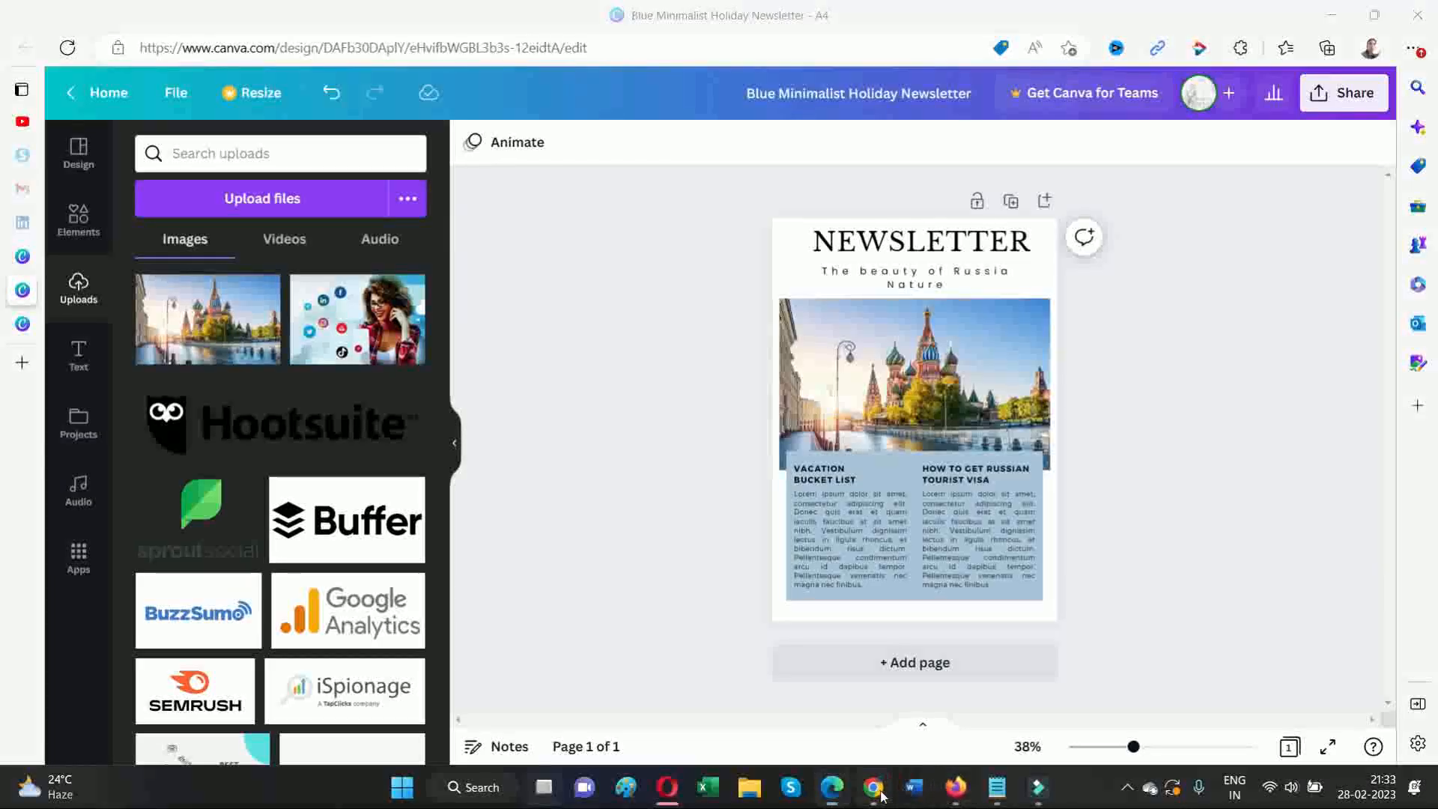
# Copy ChatGPT's first visa step, "Determine the type of visa you need", and paste it over the body text under VACATION BUCKET LIST in Canva
pyautogui.click(875, 787)
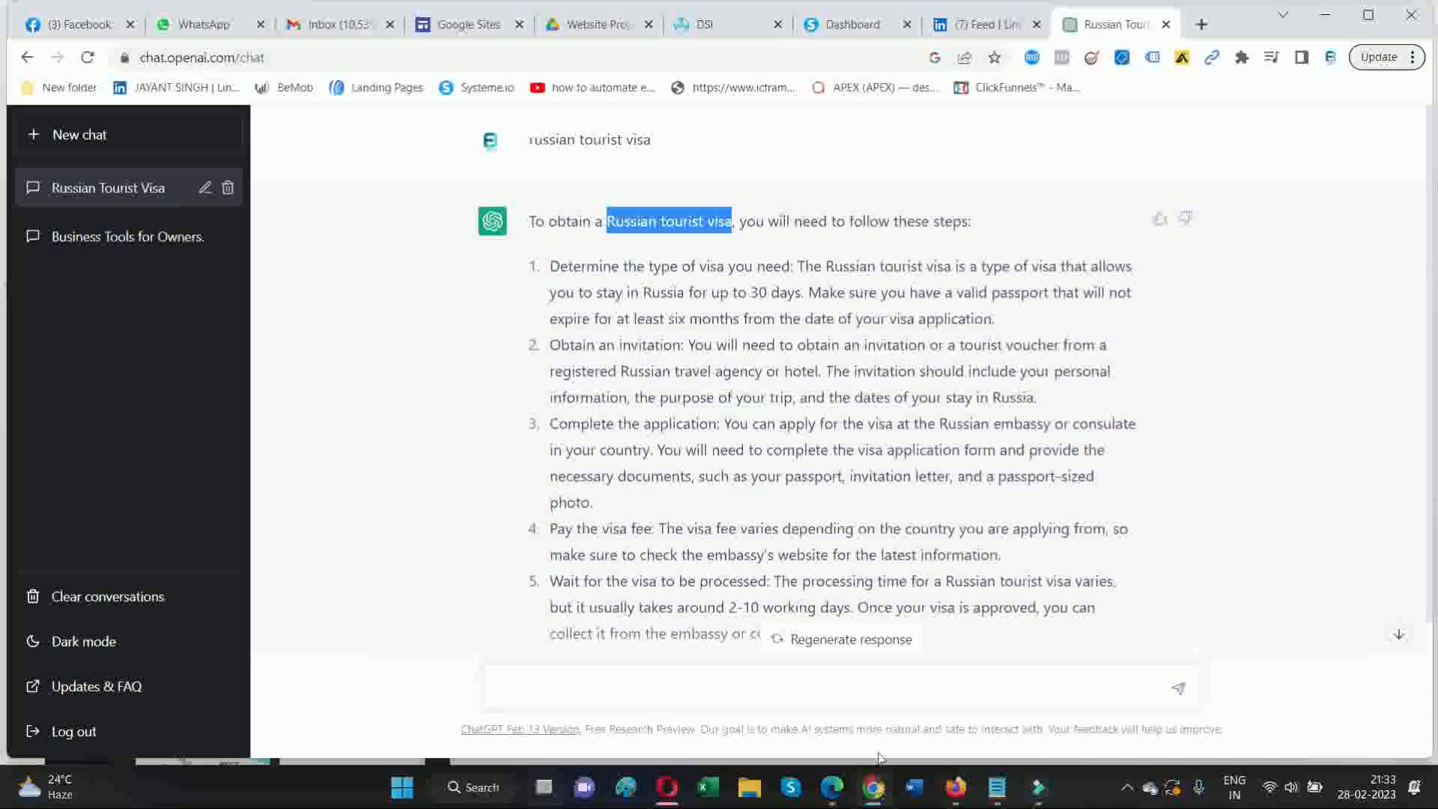
pyautogui.scroll(-3, 762, 460)
pyautogui.scroll(3, 765, 463)
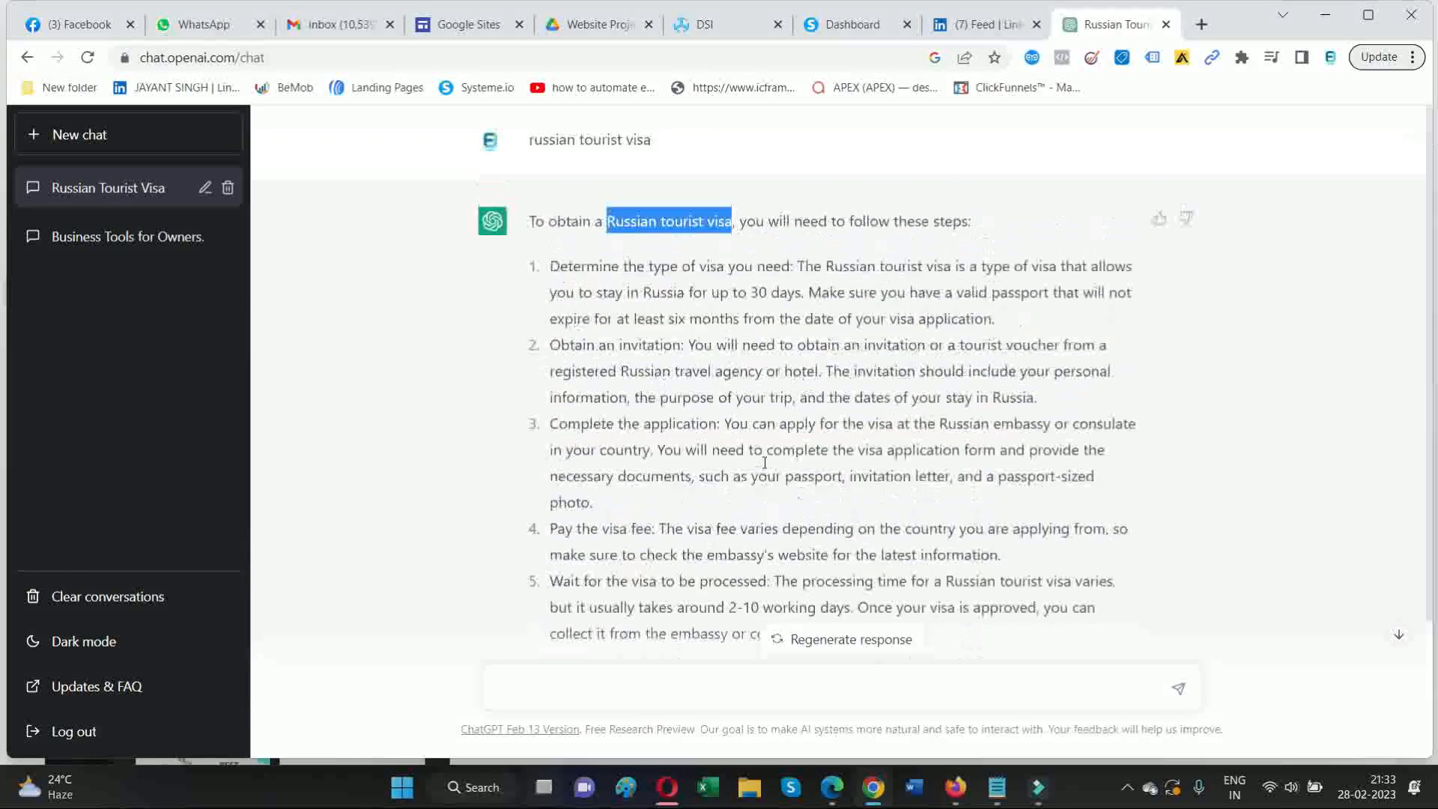
pyautogui.moveTo(1009, 316); pyautogui.dragTo(552, 268)
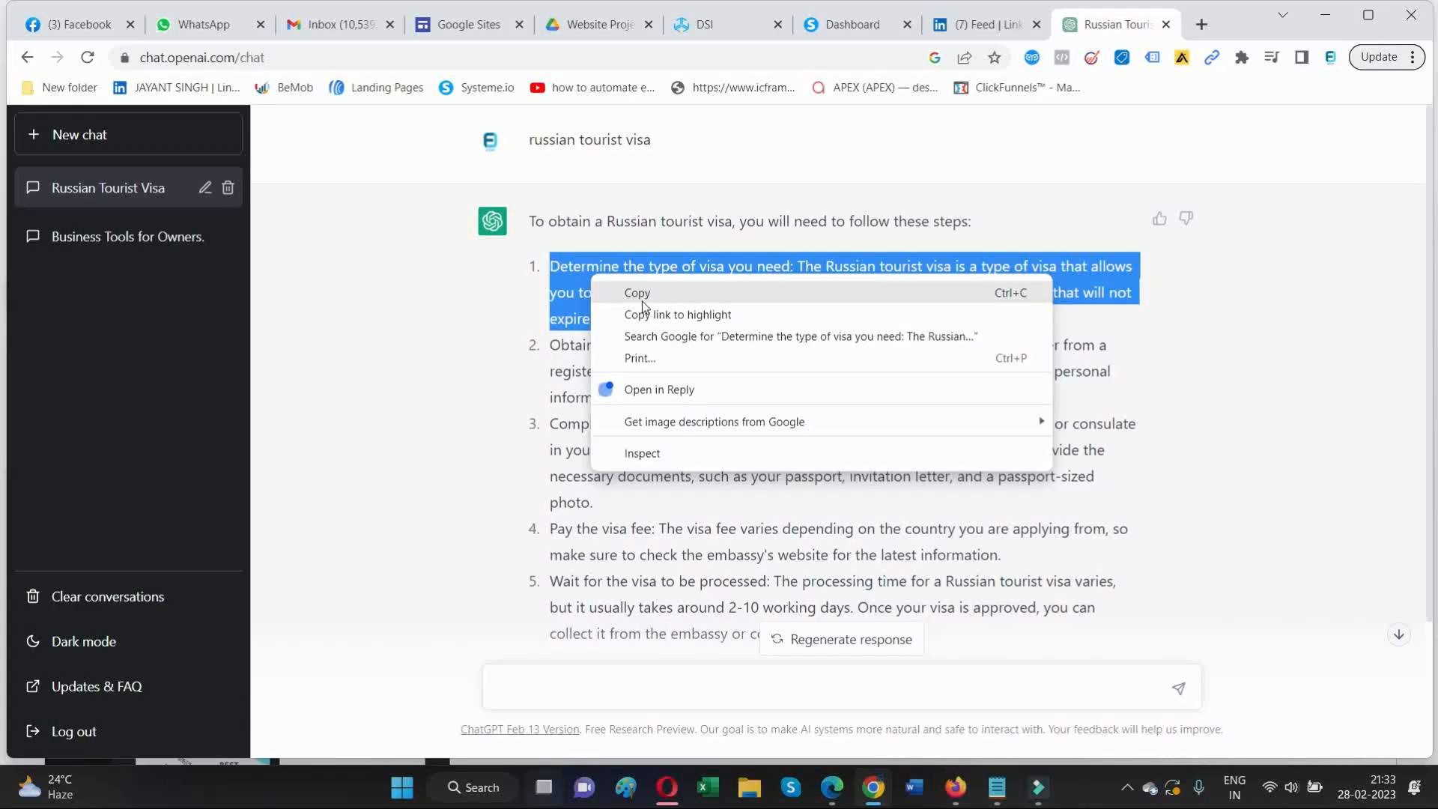
pyautogui.click(643, 292)
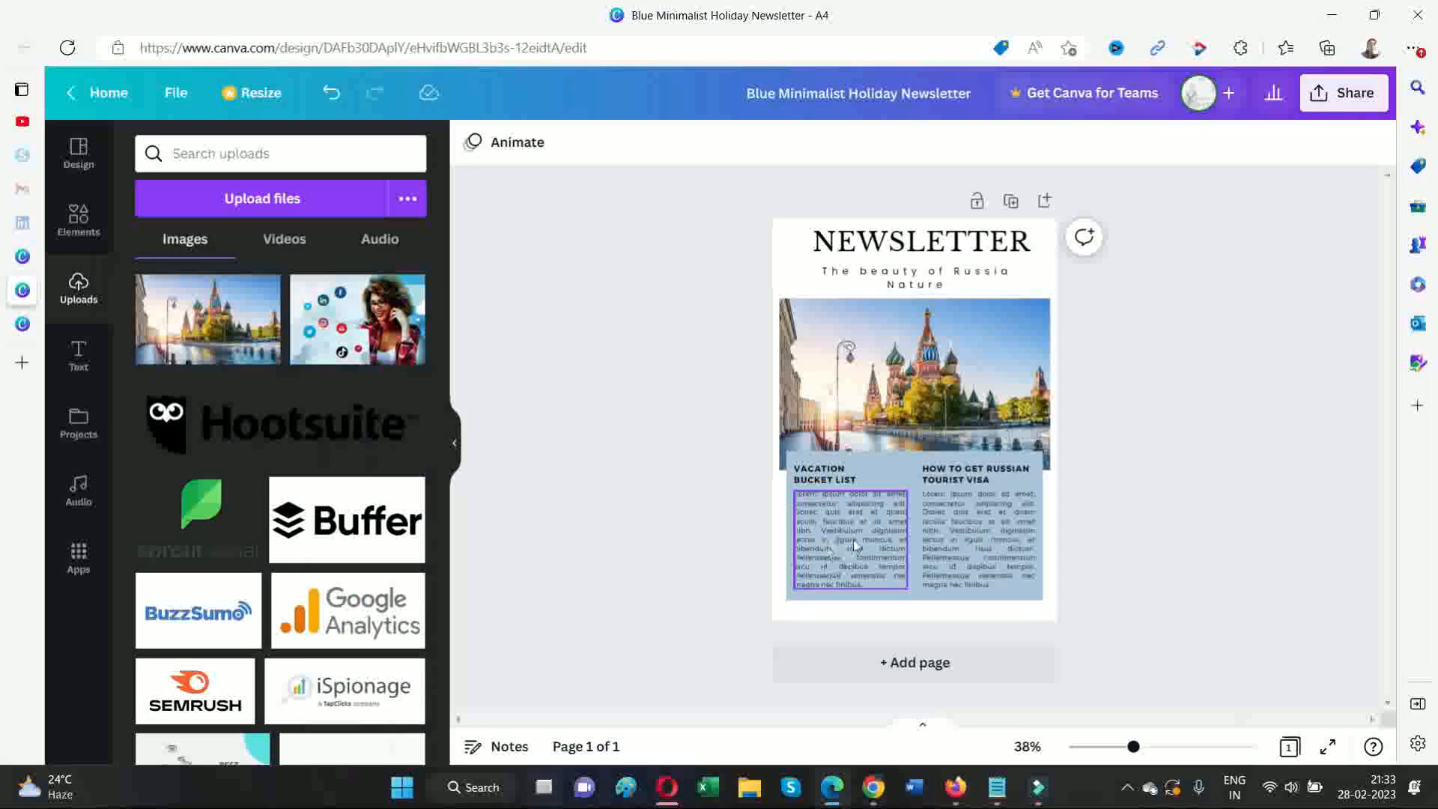
pyautogui.doubleClick(855, 538)
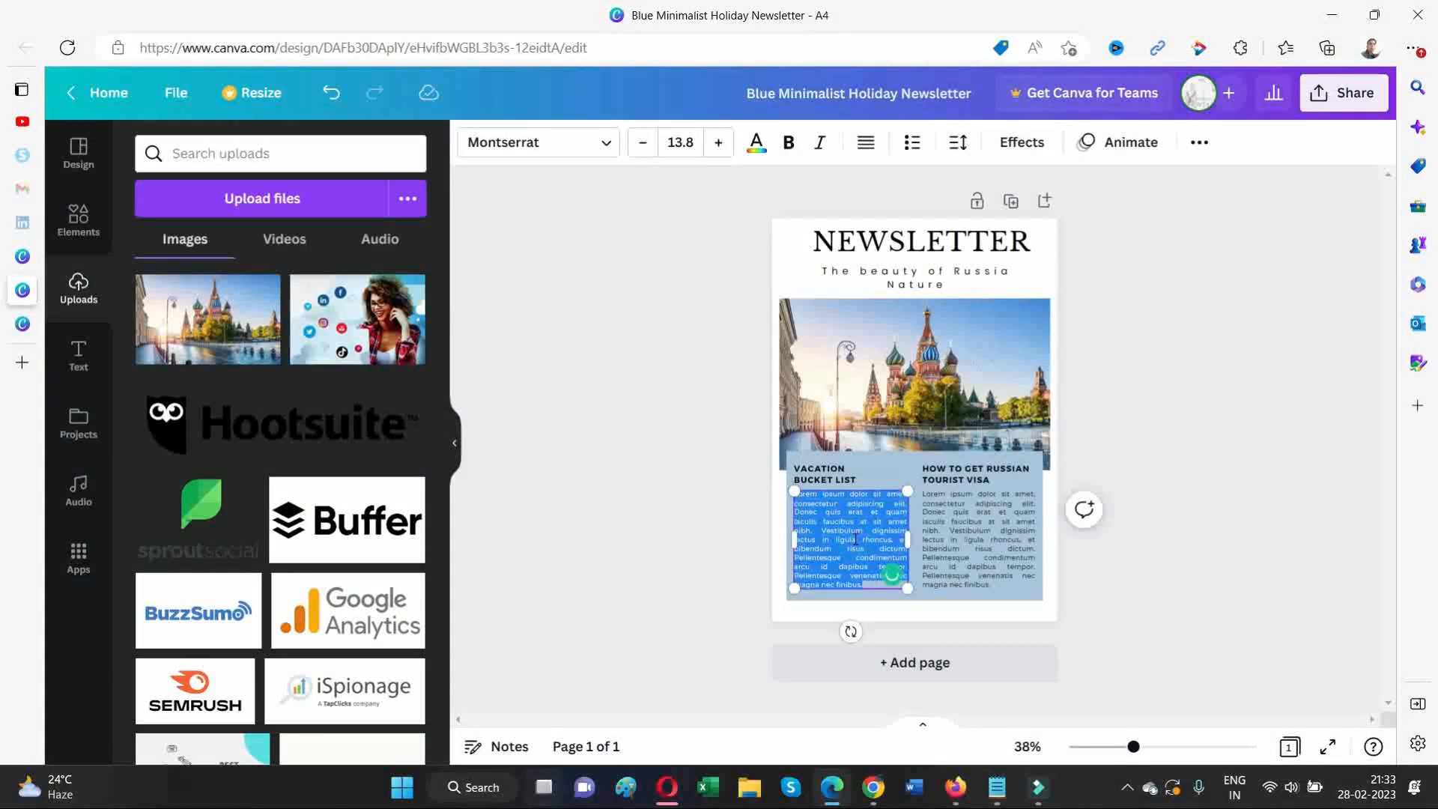
pyautogui.write('1.Determine the type of visa you need: The Russian tourist visa is a type of visa that allows you to stay in Russia for up to 30 days. Make sure you have a valid passport that will not expire for at least six months from the date of your application.')
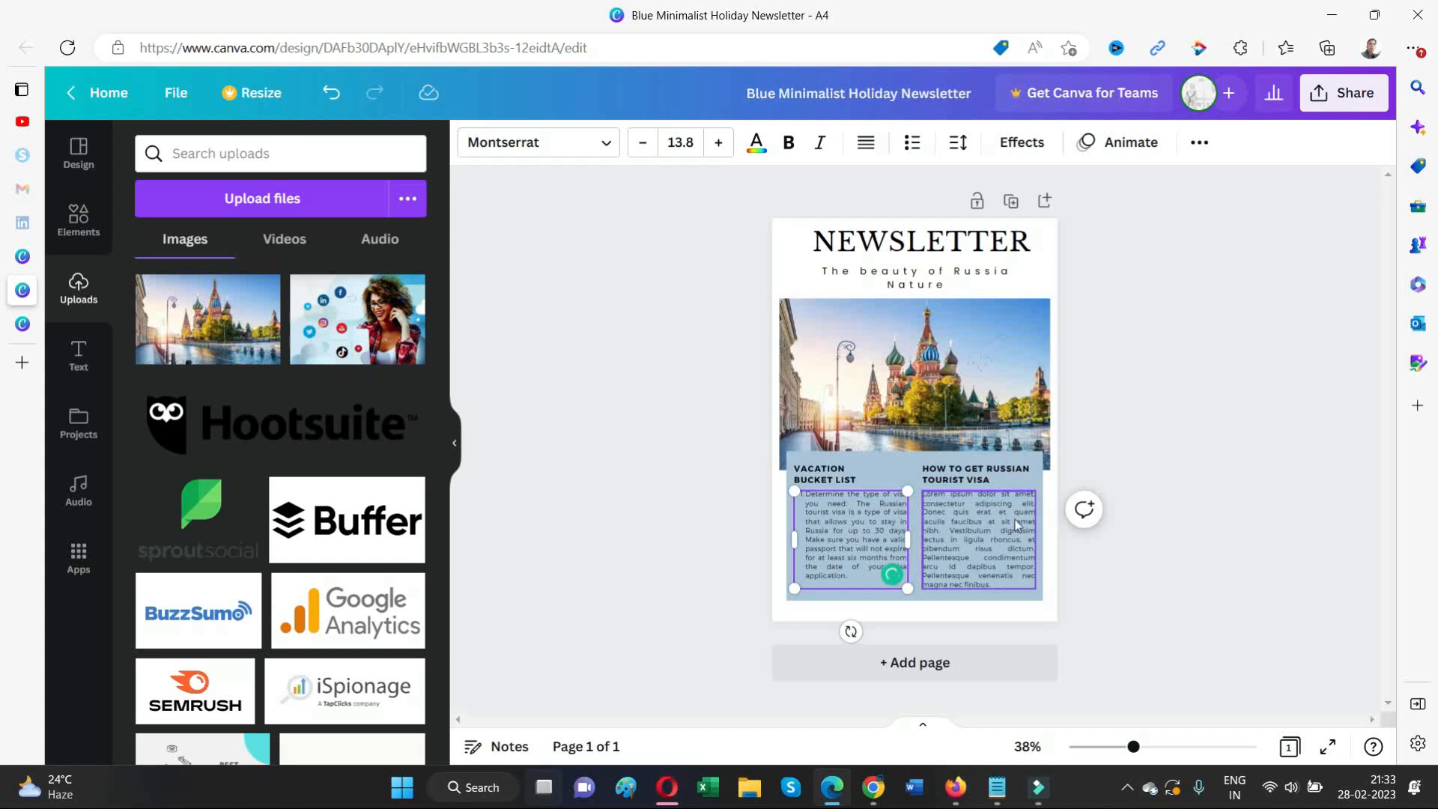
# Copy ChatGPT's second and third visa steps and paste them over the body text under HOW TO GET RUSSIAN TOURIST VISA in Canva
pyautogui.click(1151, 440)
pyautogui.click(880, 789)
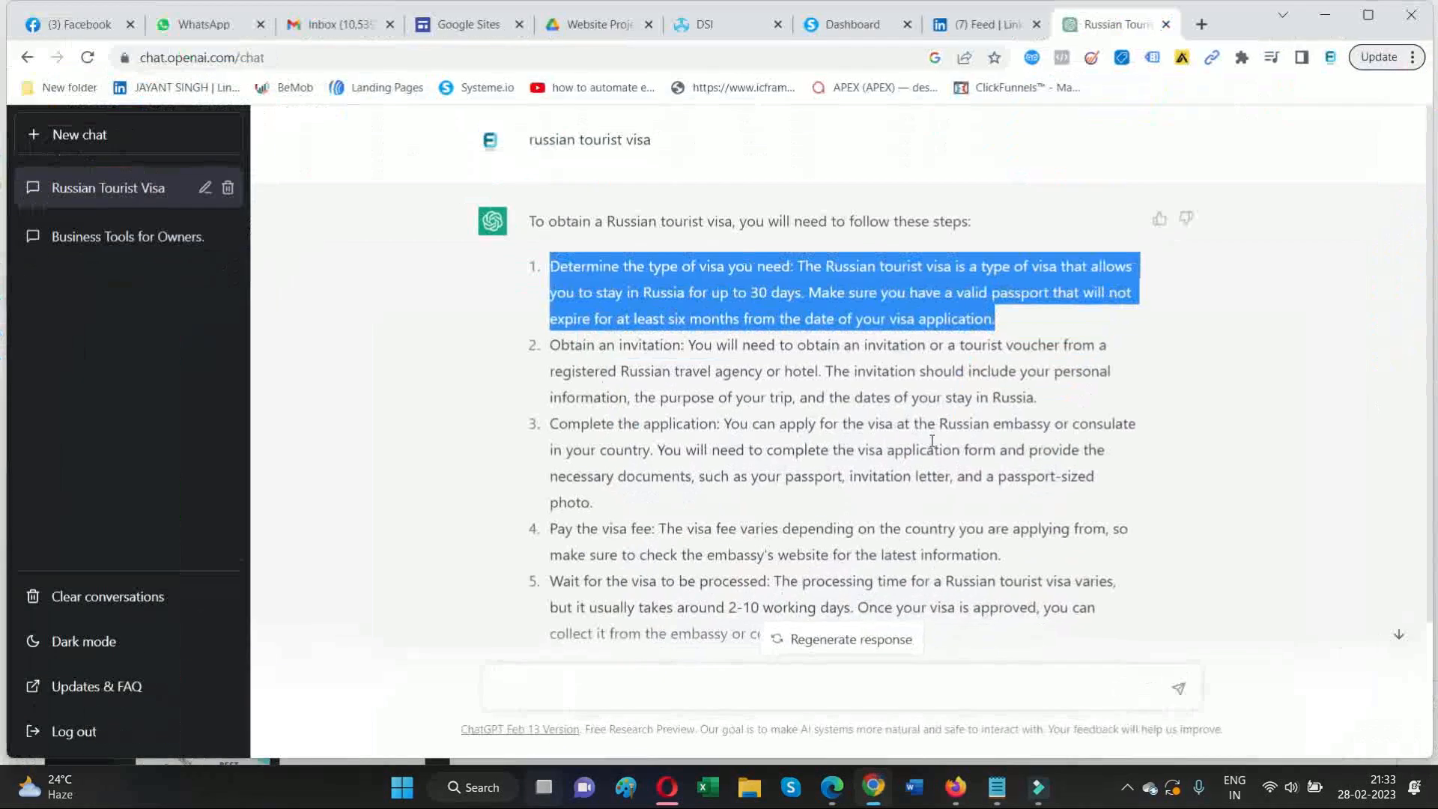
pyautogui.moveTo(613, 502); pyautogui.dragTo(547, 343)
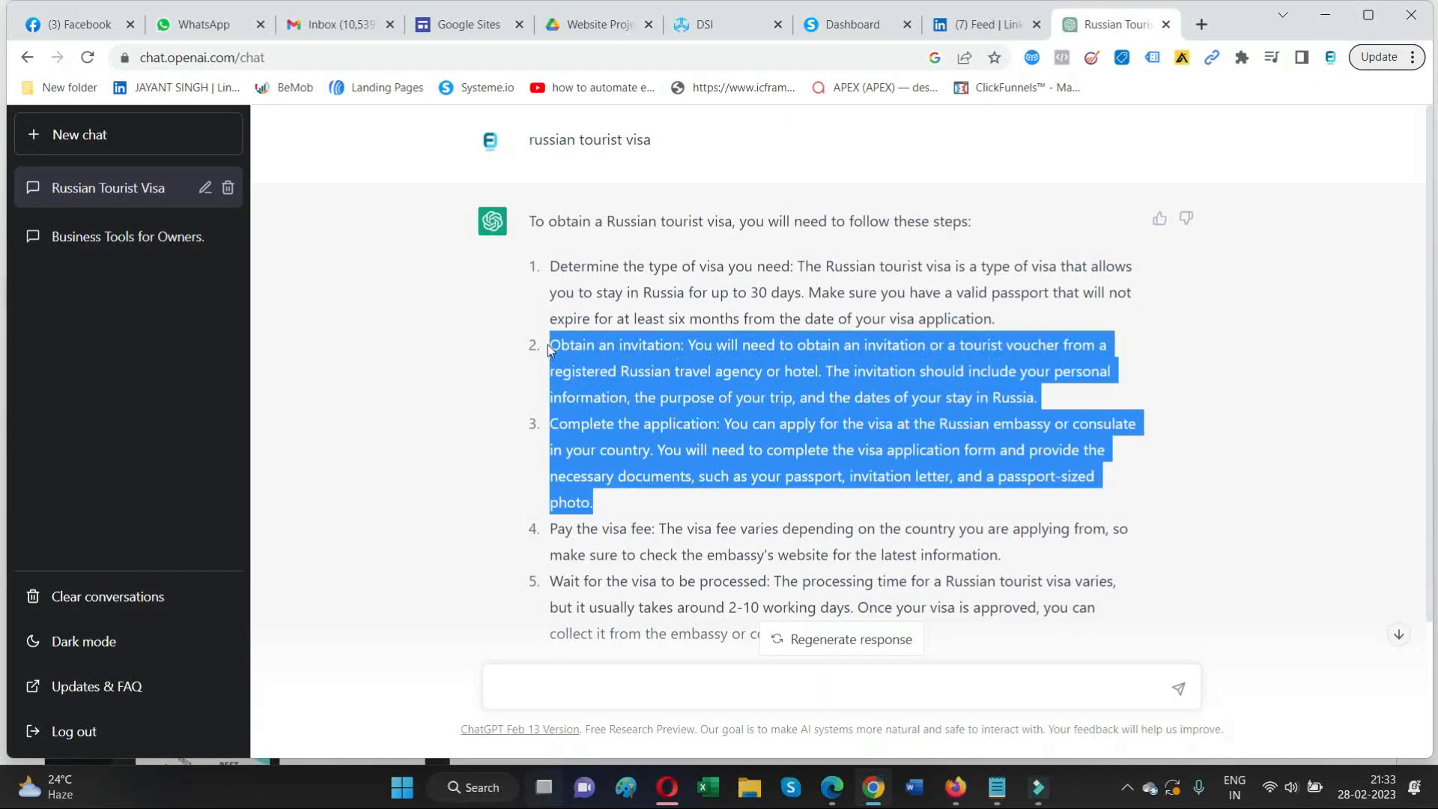
pyautogui.rightClick(578, 365)
pyautogui.click(622, 384)
pyautogui.click(878, 788)
pyautogui.click(976, 513)
pyautogui.click(971, 522)
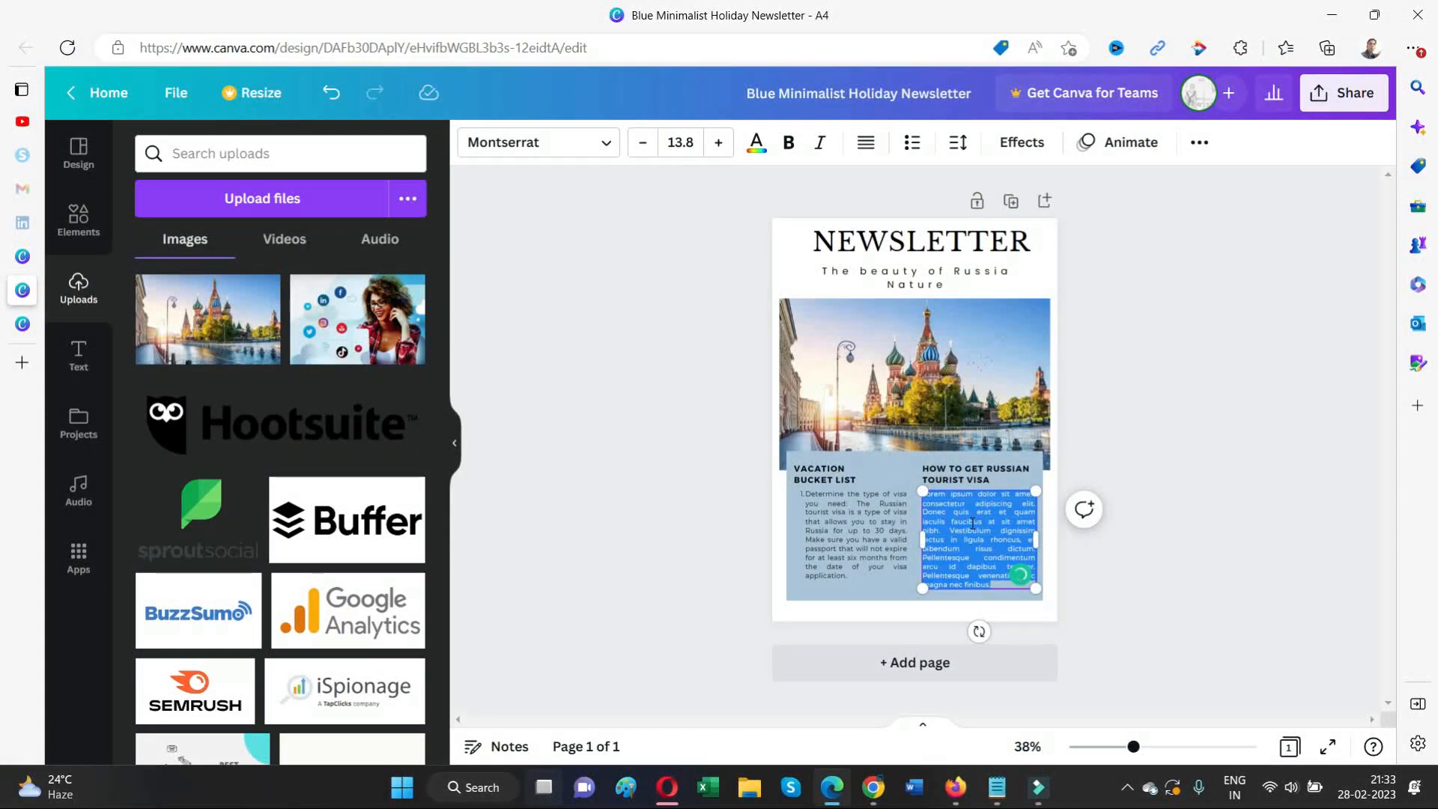
pyautogui.hotkey('ctrl', 'v')
# Delete the "Complete the application" step from the right column's body text, keeping the passage up to "your stay in Russia"
pyautogui.click(1014, 575)
pyautogui.press('Delete')
pyautogui.press('Delete')
pyautogui.press('Delete')
pyautogui.press('Delete')
pyautogui.press('Delete')
pyautogui.press('Delete')
pyautogui.press('Delete')
pyautogui.press('Delete')
pyautogui.press('Delete')
pyautogui.press('Delete')
pyautogui.press('Delete')
pyautogui.press('Delete')
pyautogui.press('Delete')
pyautogui.press('Delete')
pyautogui.press('Delete')
pyautogui.press('Delete')
pyautogui.press('Delete')
pyautogui.press('Delete')
pyautogui.press('Delete')
pyautogui.press('Delete')
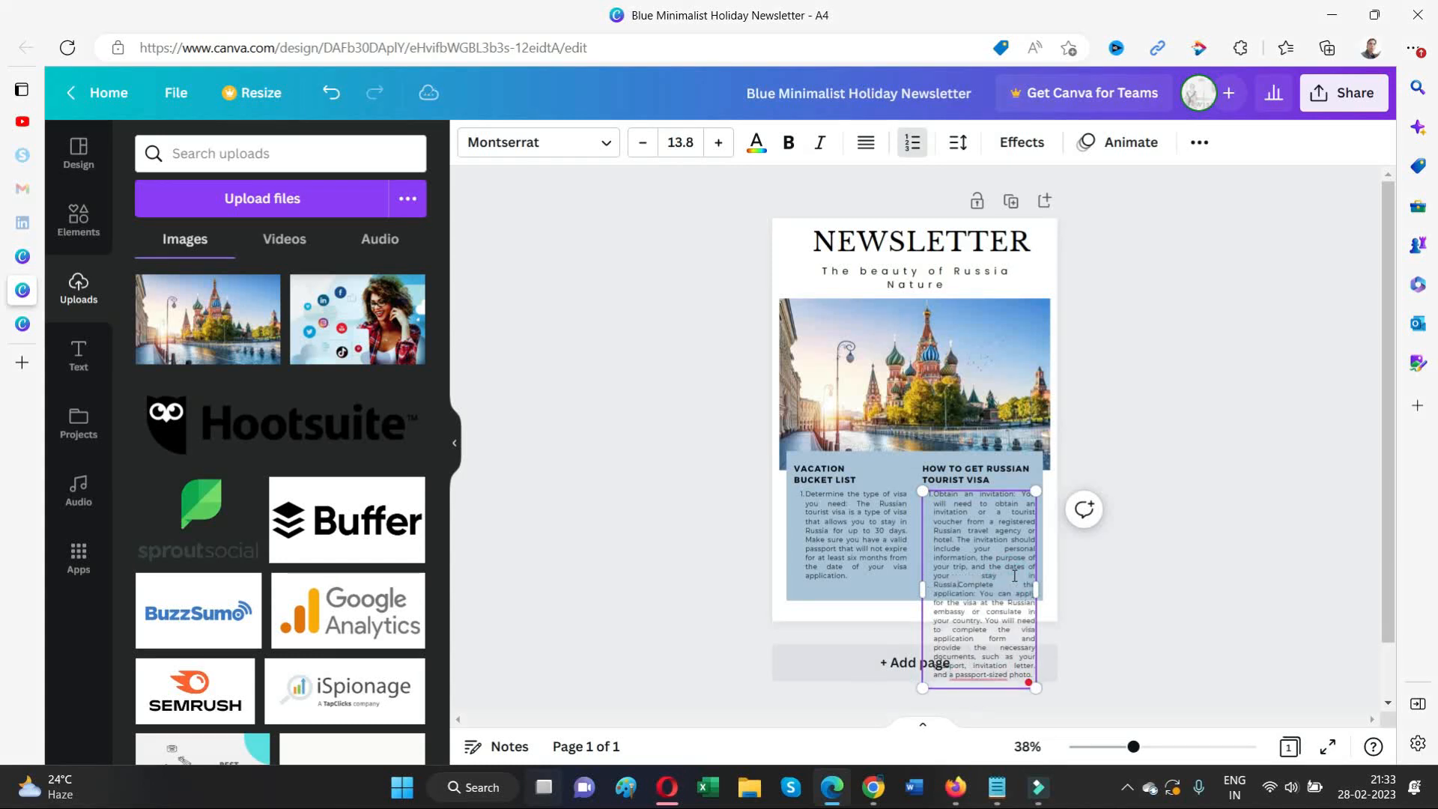
pyautogui.press('Delete')
pyautogui.press('Delete')
pyautogui.press('Delete')
pyautogui.press('Delete')
pyautogui.press('Delete')
pyautogui.press('Delete')
pyautogui.press('Delete')
pyautogui.press('Delete')
pyautogui.press('Delete')
pyautogui.press('Delete')
pyautogui.press('Delete')
pyautogui.press('Delete')
pyautogui.press('Delete')
pyautogui.press('Delete')
pyautogui.press('Delete')
pyautogui.press('Delete')
pyautogui.press('Delete')
pyautogui.press('Delete')
pyautogui.press('Delete')
pyautogui.press('Delete')
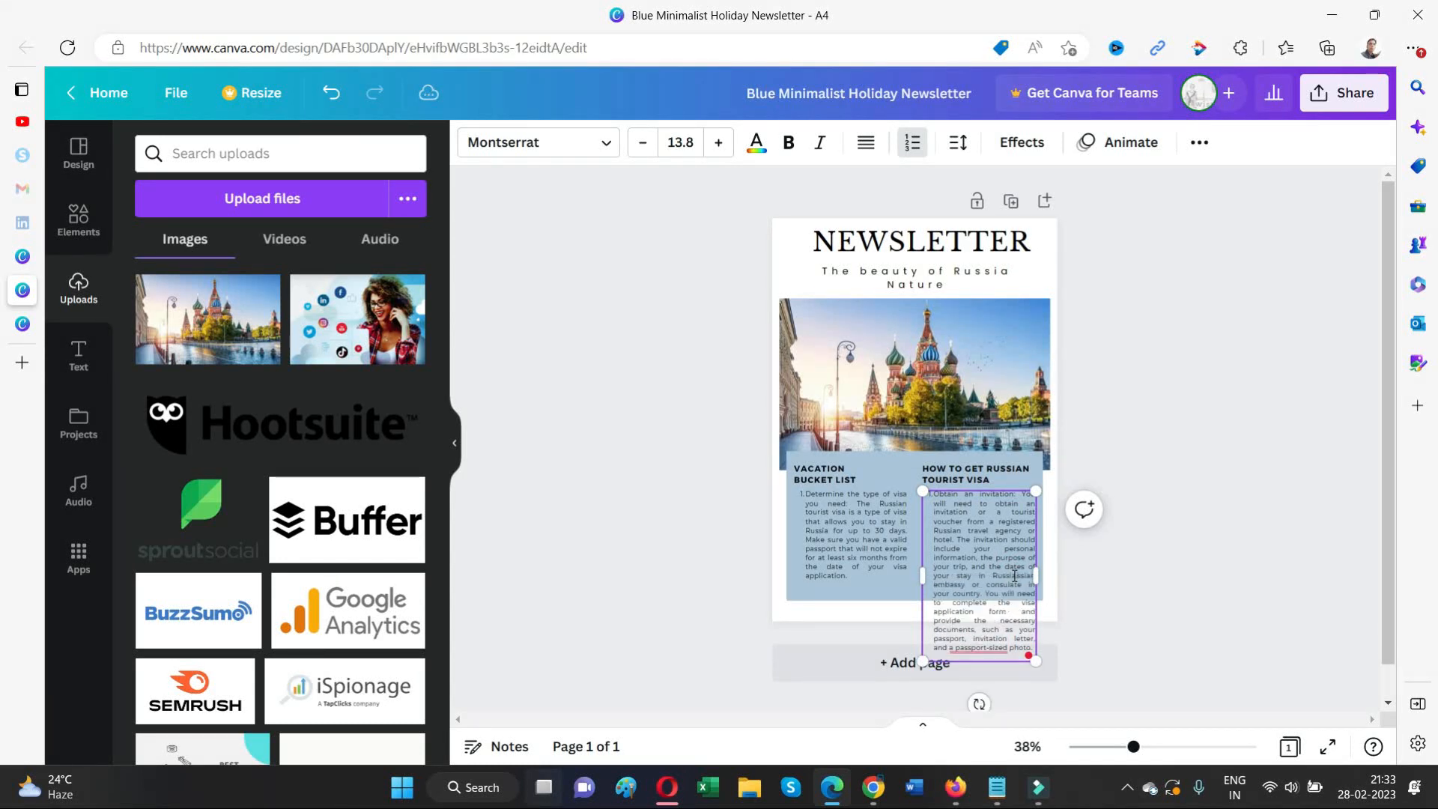
pyautogui.press('Delete')
pyautogui.press('Delete')
pyautogui.press('Delete')
pyautogui.press('Delete')
pyautogui.press('Delete')
pyautogui.press('Delete')
pyautogui.press('Delete')
pyautogui.press('Delete')
pyautogui.press('Delete')
pyautogui.press('Delete')
pyautogui.press('Delete')
pyautogui.press('Delete')
pyautogui.press('Delete')
pyautogui.press('Delete')
pyautogui.press('Delete')
pyautogui.press('Delete')
pyautogui.press('Delete')
pyautogui.press('Delete')
pyautogui.press('Delete')
pyautogui.press('Delete')
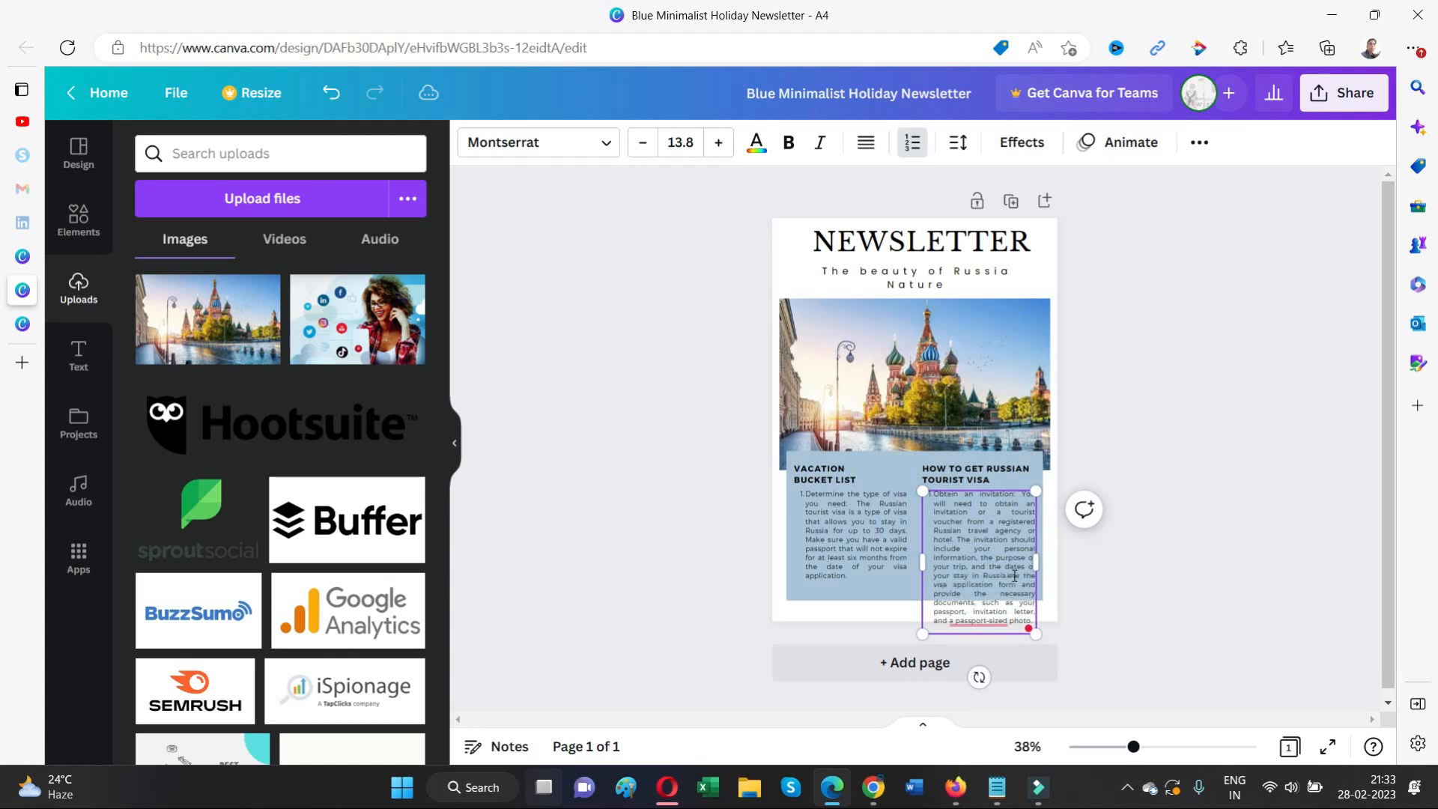
pyautogui.press('Delete')
pyautogui.press('Delete')
pyautogui.press('Delete')
pyautogui.press('Delete')
pyautogui.press('Delete')
pyautogui.press('Delete')
pyautogui.press('Delete')
pyautogui.press('Delete')
pyautogui.press('Delete')
pyautogui.press('Delete')
pyautogui.press('Delete')
pyautogui.press('Delete')
pyautogui.press('Delete')
pyautogui.press('Delete')
pyautogui.press('Delete')
pyautogui.press('Delete')
pyautogui.press('Delete')
pyautogui.press('Delete')
pyautogui.press('Delete')
pyautogui.press('Delete')
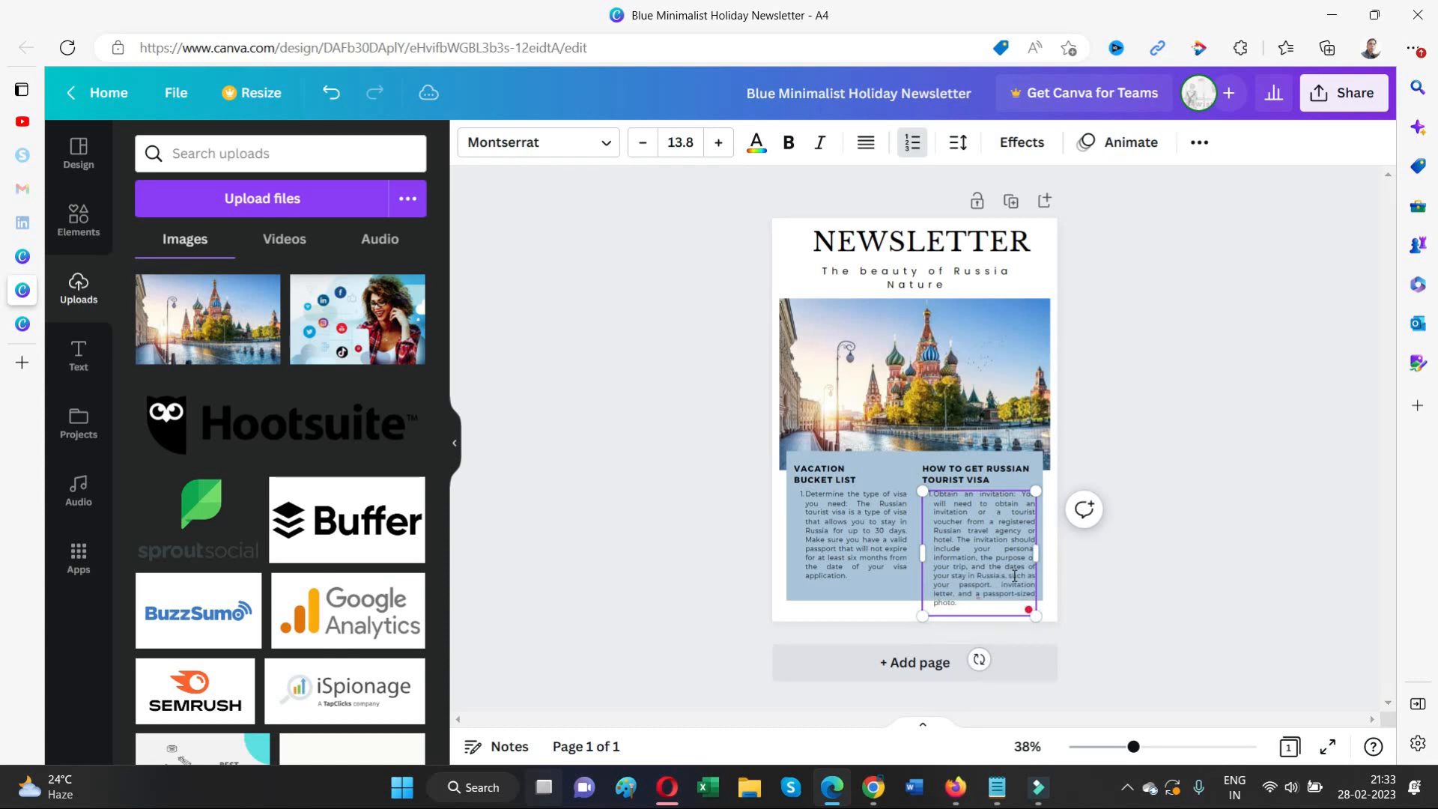
pyautogui.press('Delete')
pyautogui.press('Delete')
pyautogui.press('Delete')
pyautogui.press('Delete')
pyautogui.press('Delete')
pyautogui.press('Delete')
pyautogui.press('Delete')
pyautogui.press('Delete')
pyautogui.press('Delete')
pyautogui.press('Delete')
pyautogui.press('Delete')
pyautogui.press('Delete')
pyautogui.press('Delete')
pyautogui.press('Delete')
pyautogui.press('Delete')
pyautogui.press('Delete')
pyautogui.press('Delete')
pyautogui.press('Delete')
pyautogui.press('Delete')
pyautogui.press('Delete')
pyautogui.press('Delete')
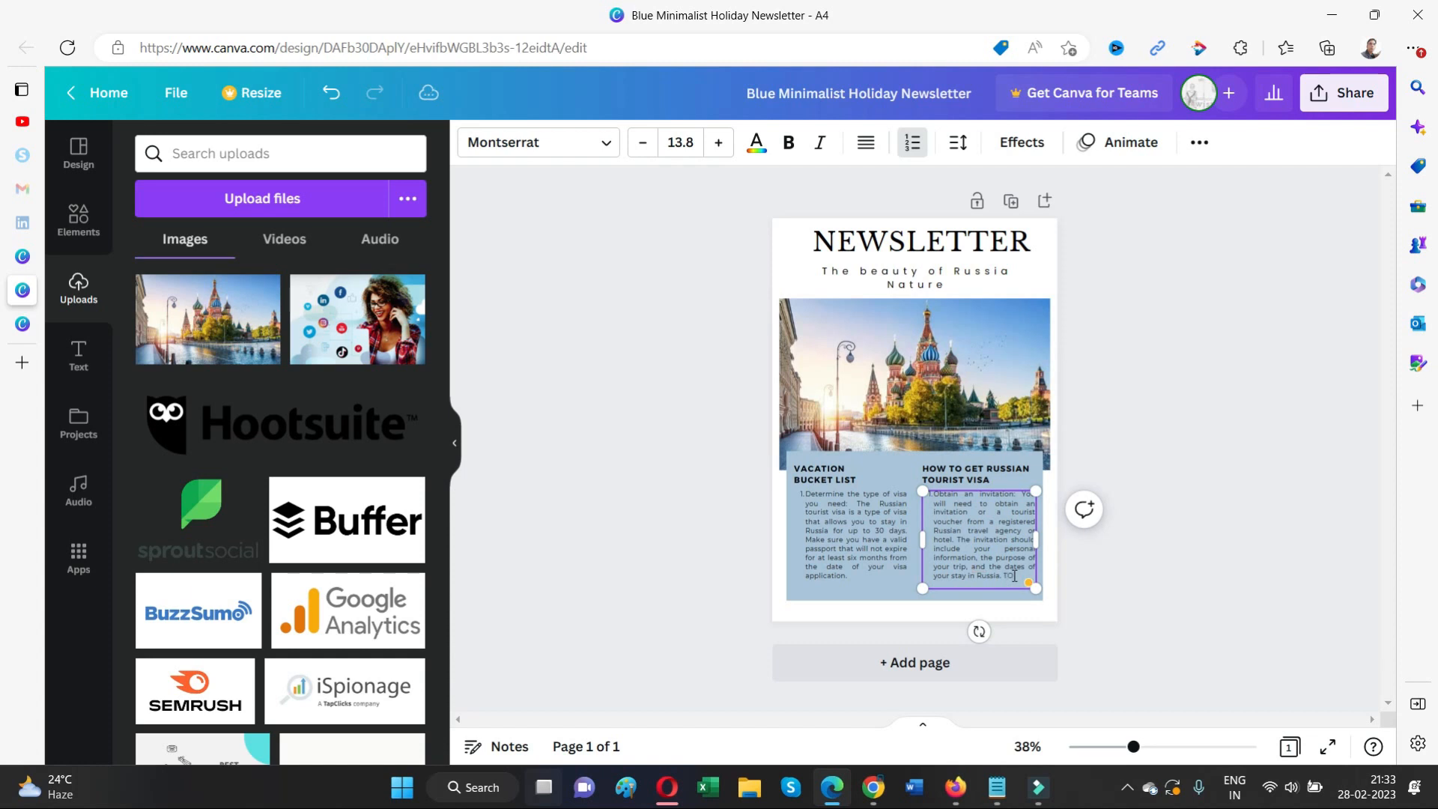
# End the right column's body text with "To be continued to the next page>>"
pyautogui.write('continued to the next pa')
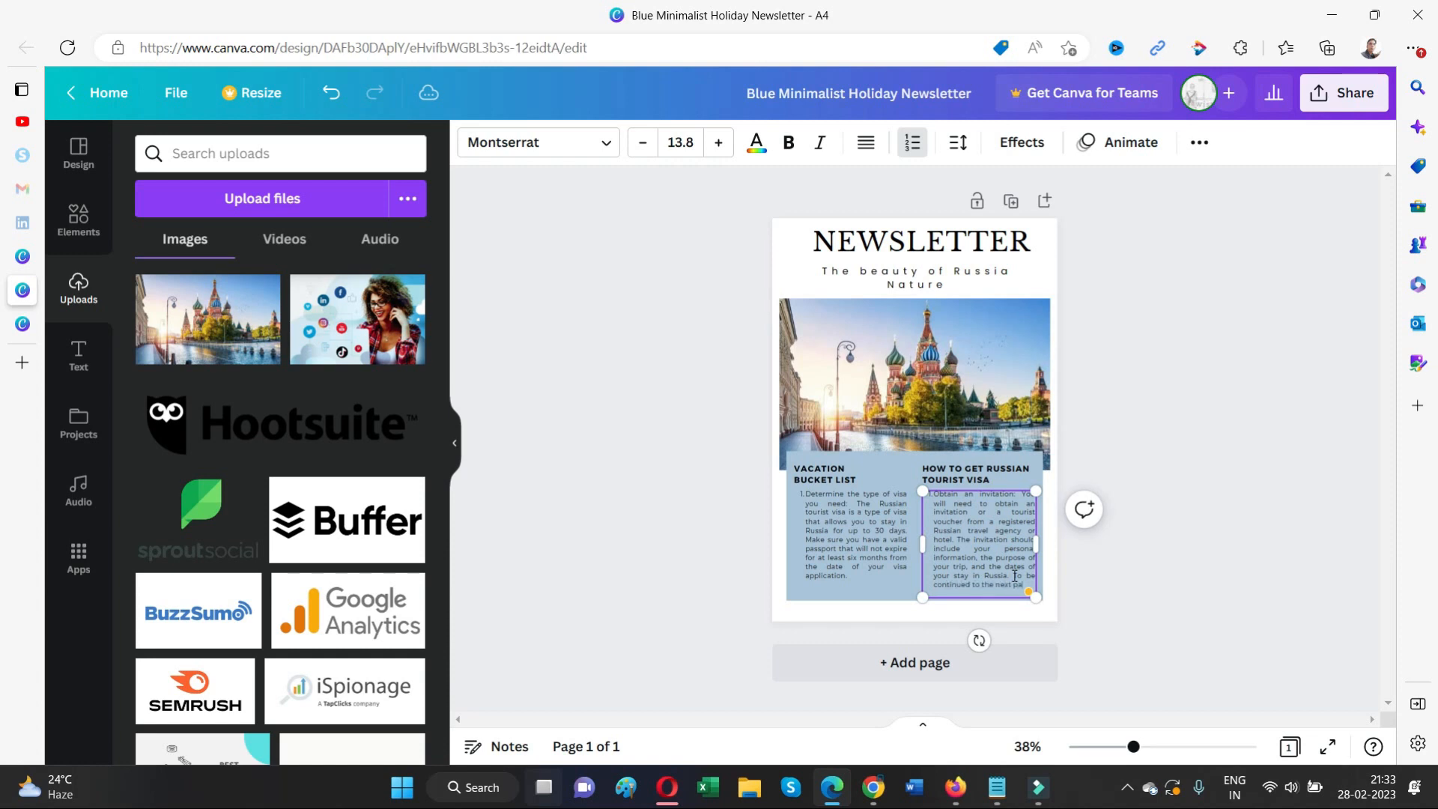
pyautogui.write('>>')
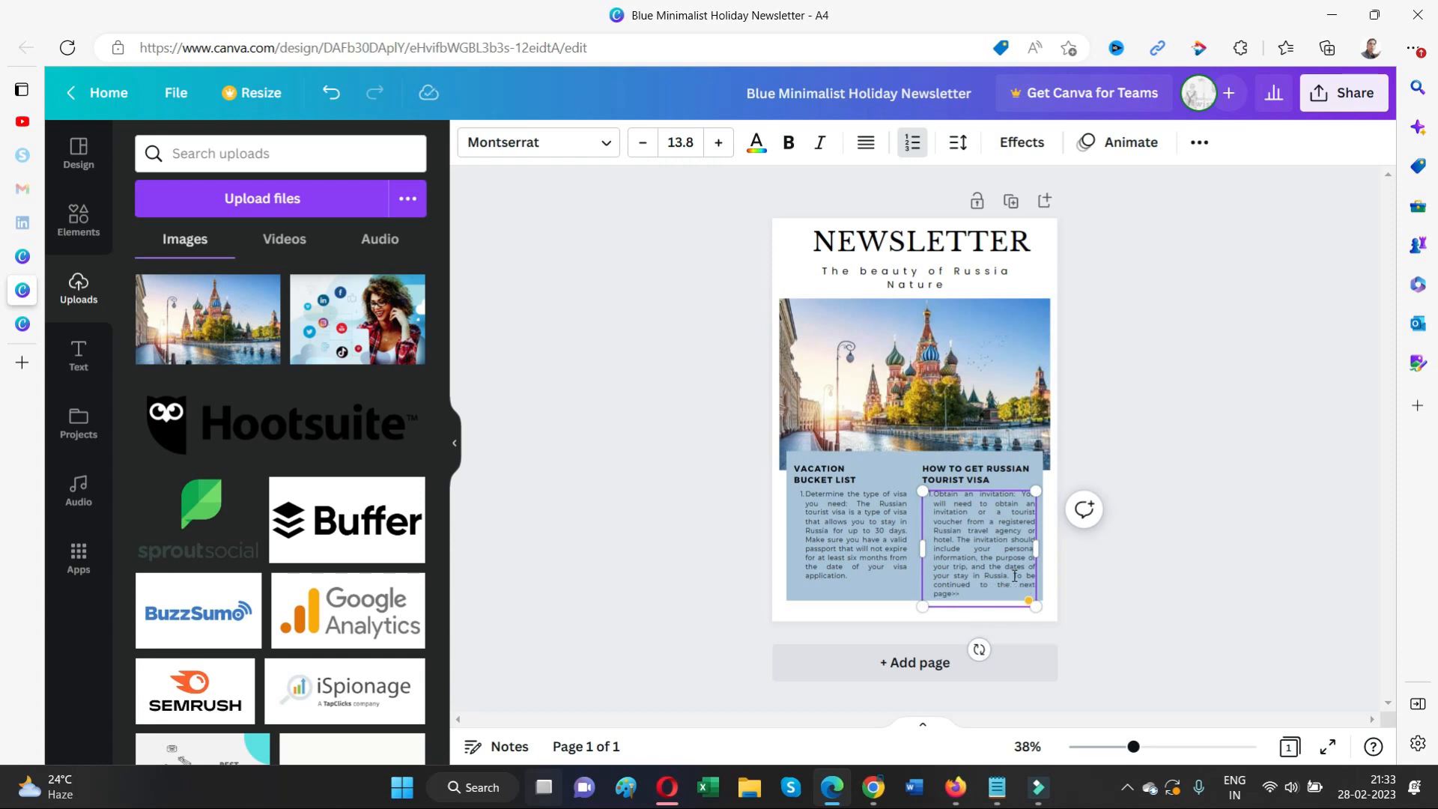
pyautogui.click(1167, 472)
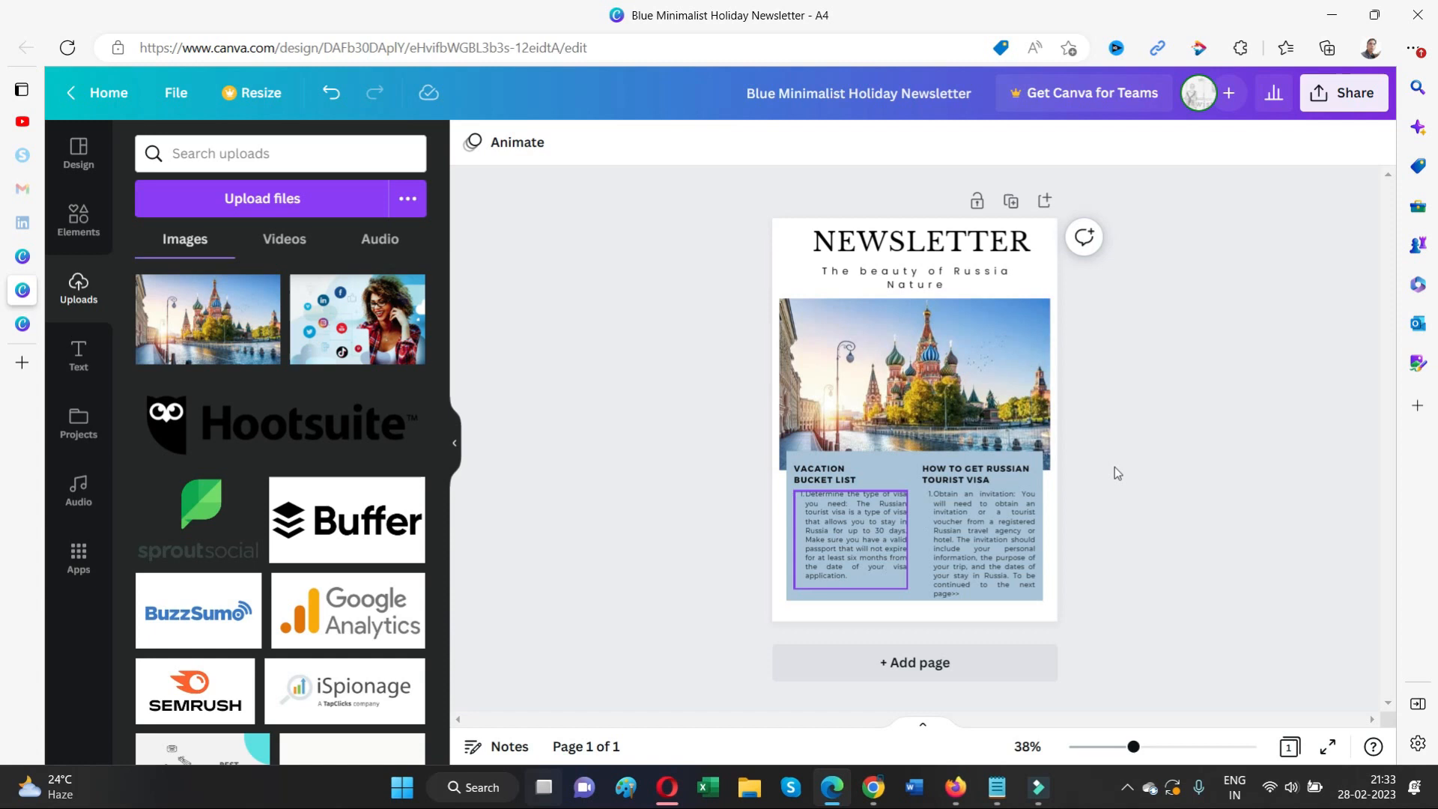
# Remove the list numbering from the body texts of both columns
pyautogui.click(953, 524)
pyautogui.click(940, 495)
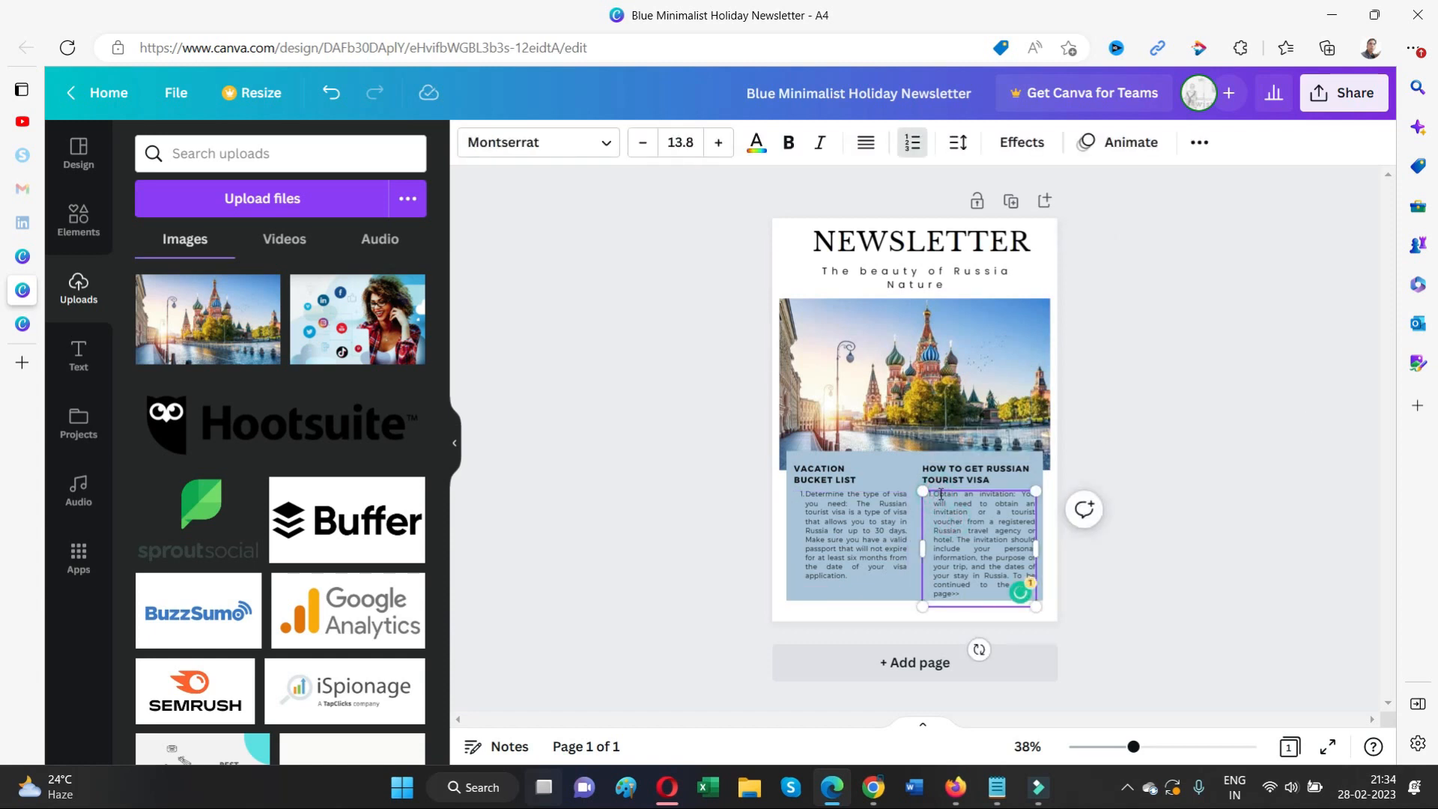
pyautogui.press('BackSpace')
pyautogui.click(1148, 488)
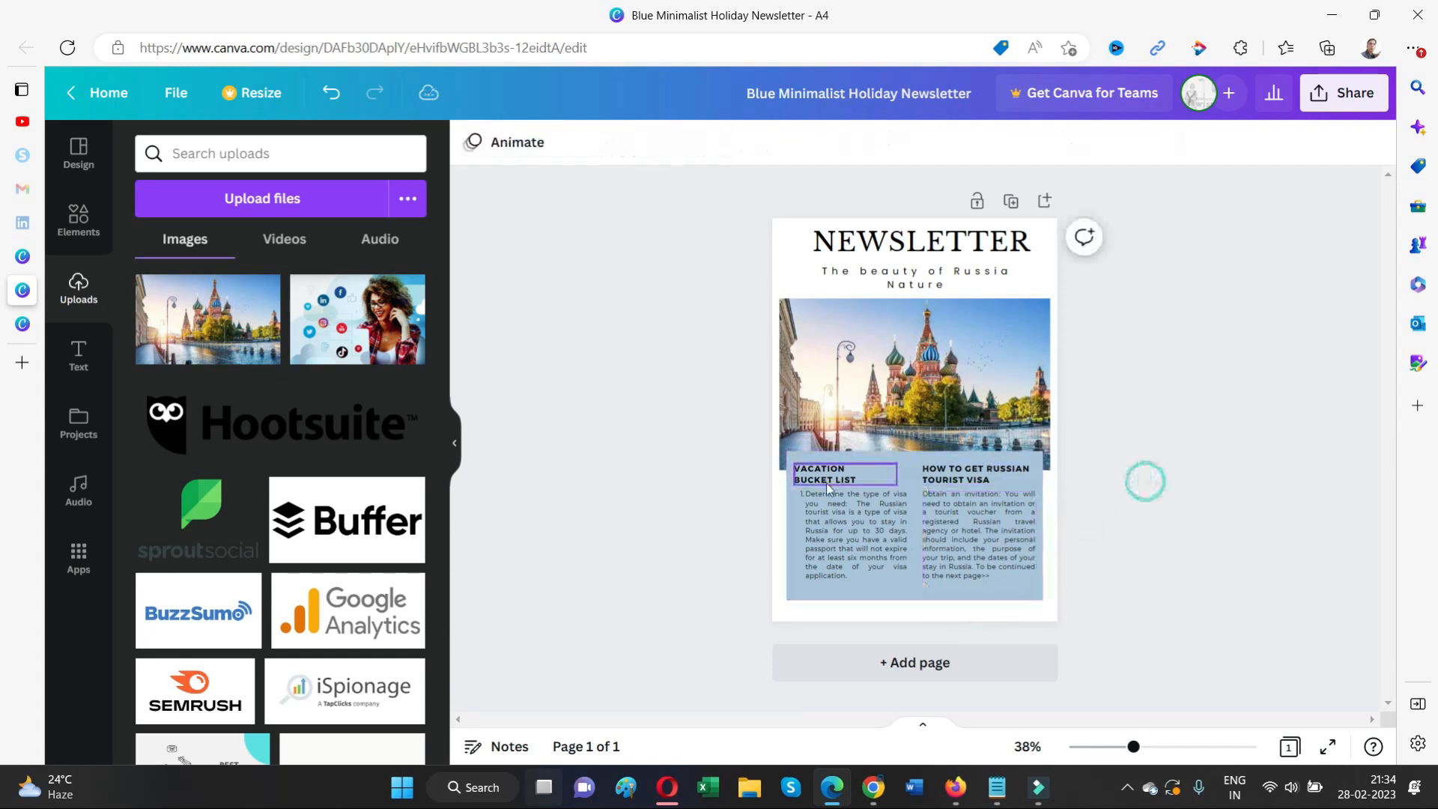
pyautogui.click(806, 502)
pyautogui.click(807, 502)
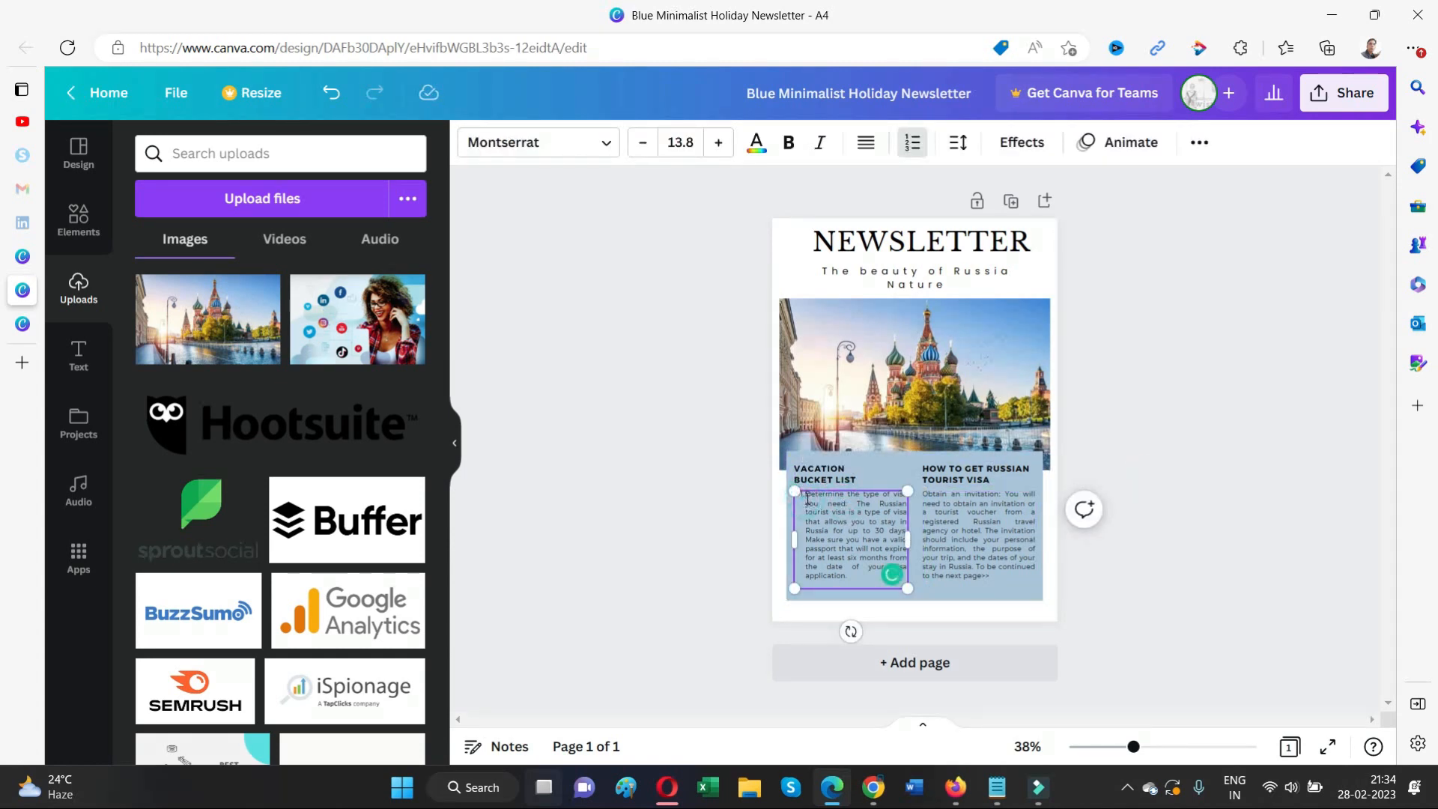
pyautogui.press('BackSpace')
pyautogui.click(1227, 401)
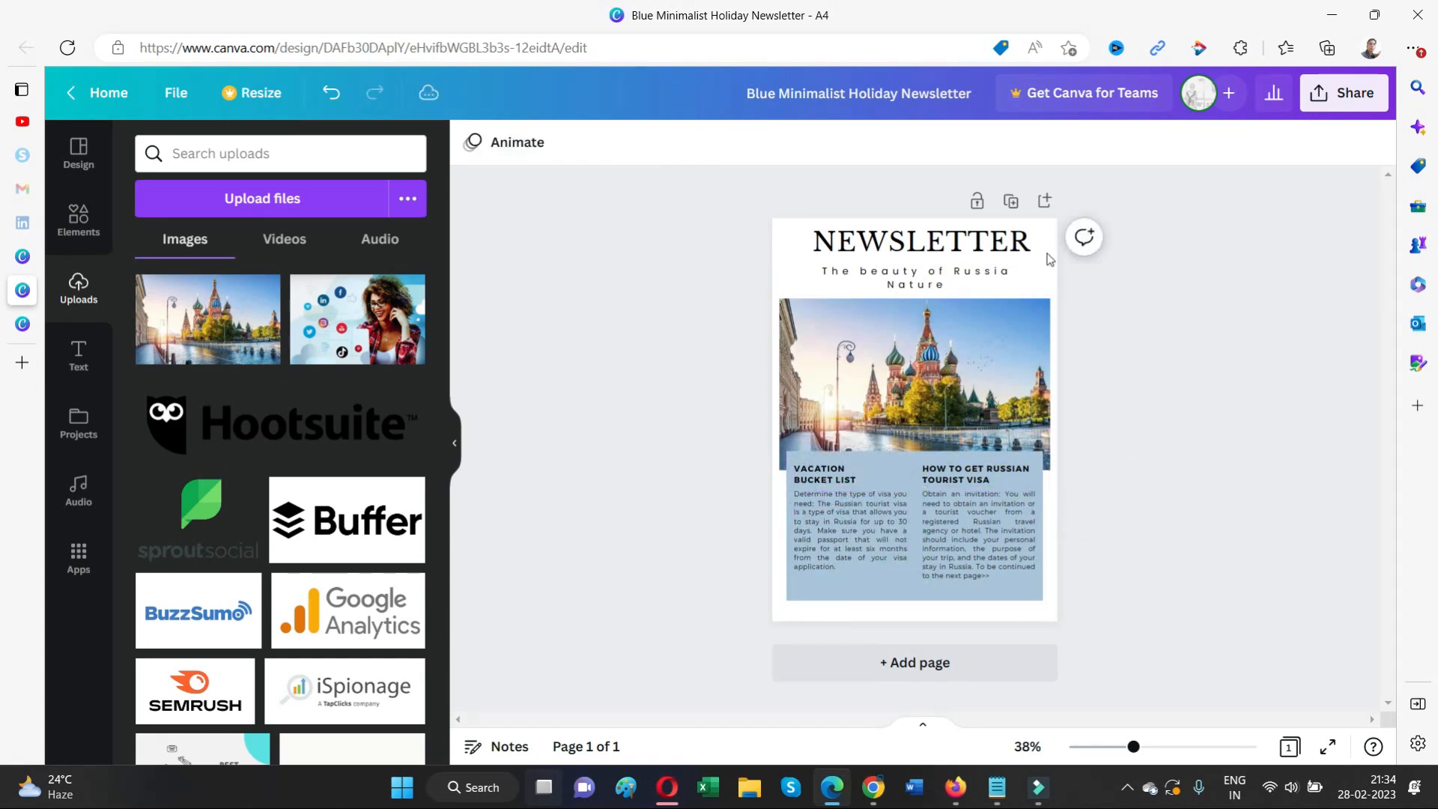
# Try Alice, Anton, Nunito Bold and Fredoka One on the subtitle, and settle on the IBM Plex Mono font
pyautogui.click(982, 277)
pyautogui.click(536, 135)
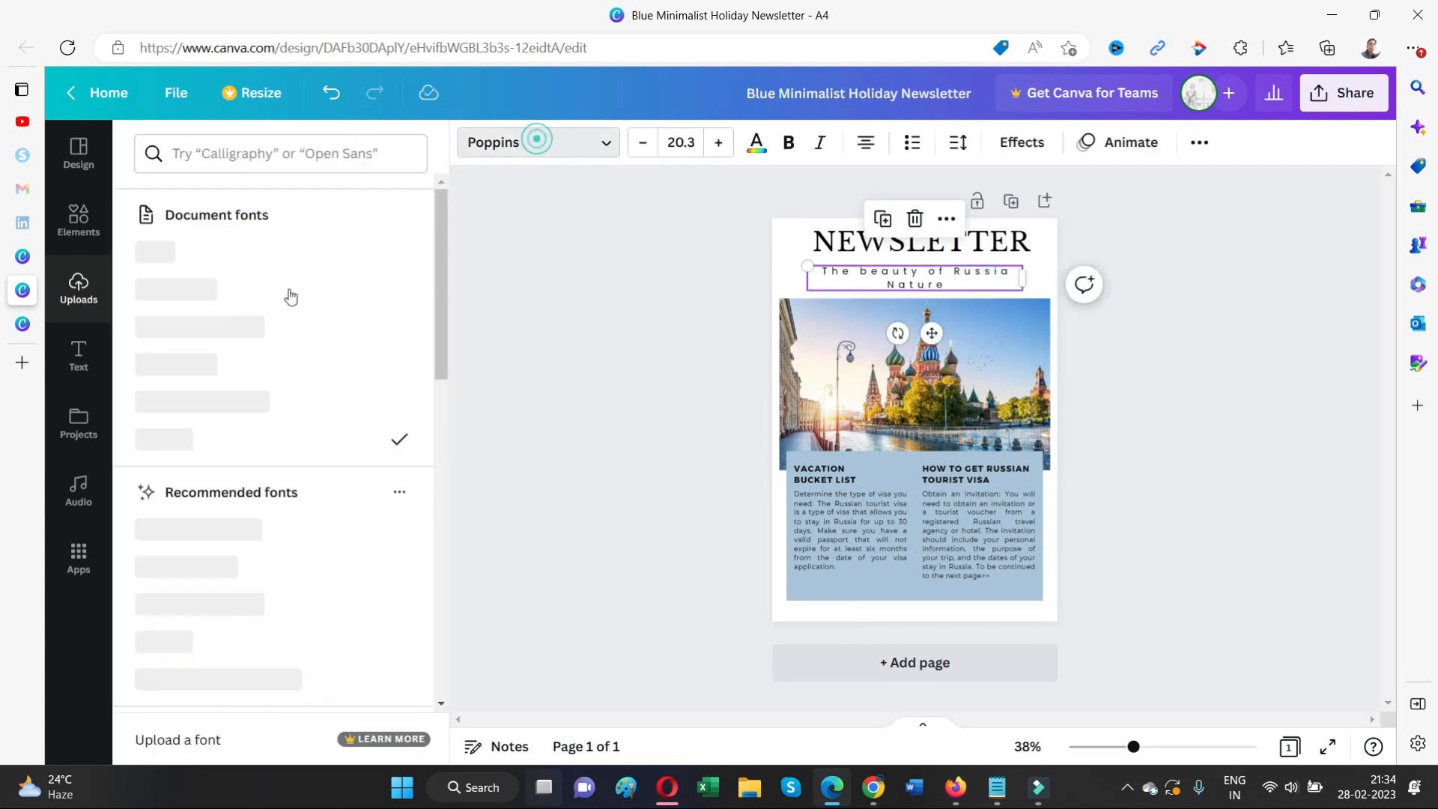
pyautogui.scroll(-3, 224, 592)
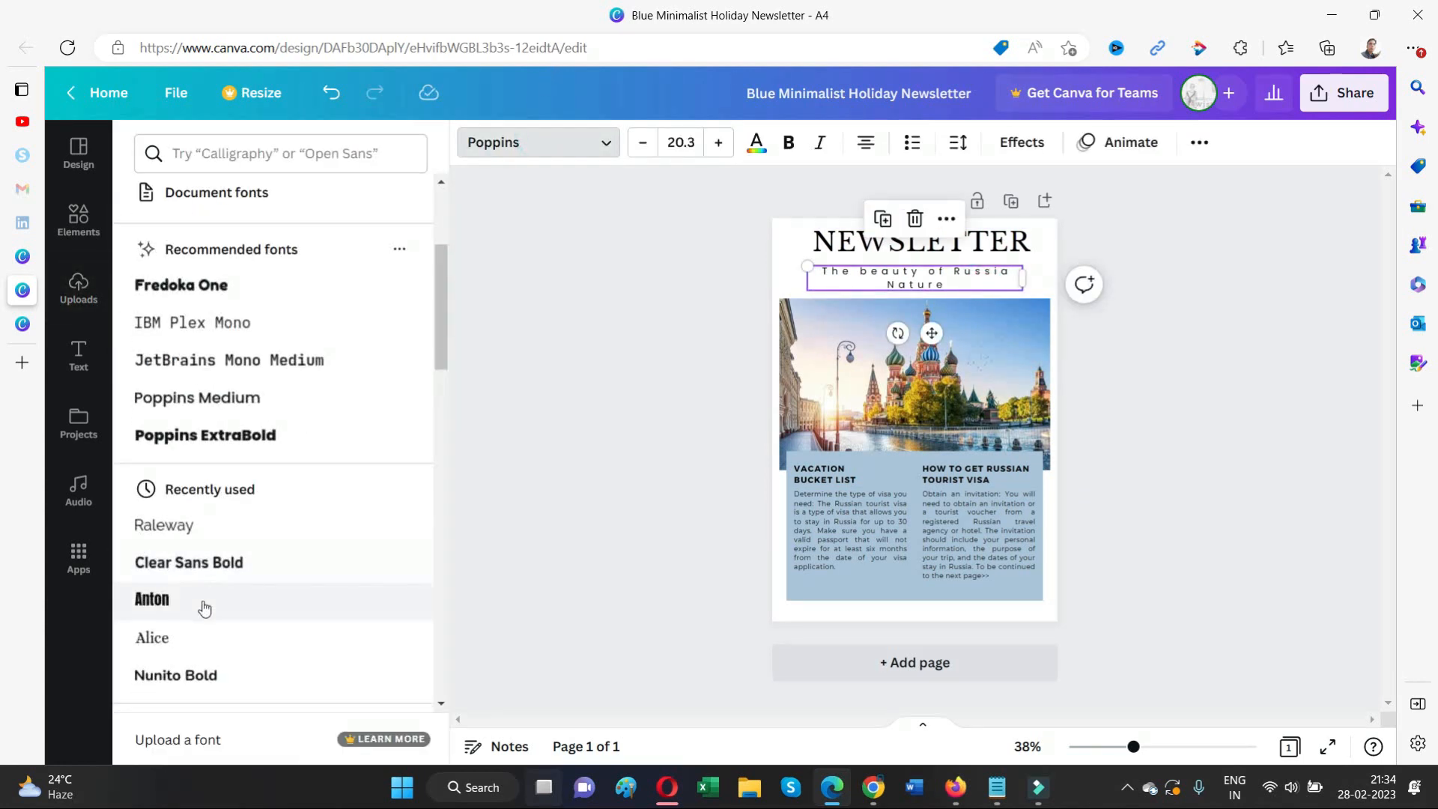
pyautogui.click(196, 637)
pyautogui.click(240, 599)
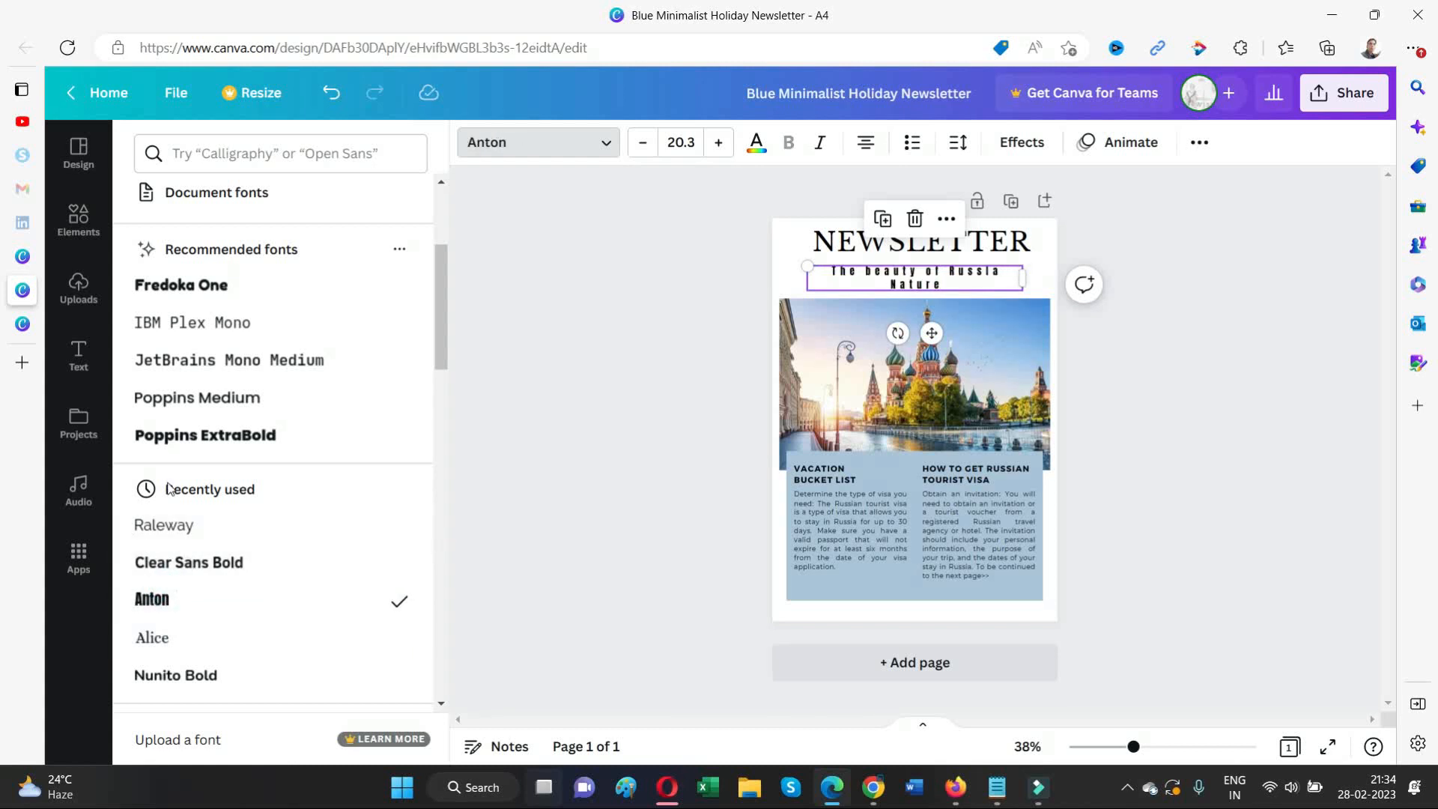
pyautogui.scroll(-3, 222, 438)
pyautogui.click(222, 438)
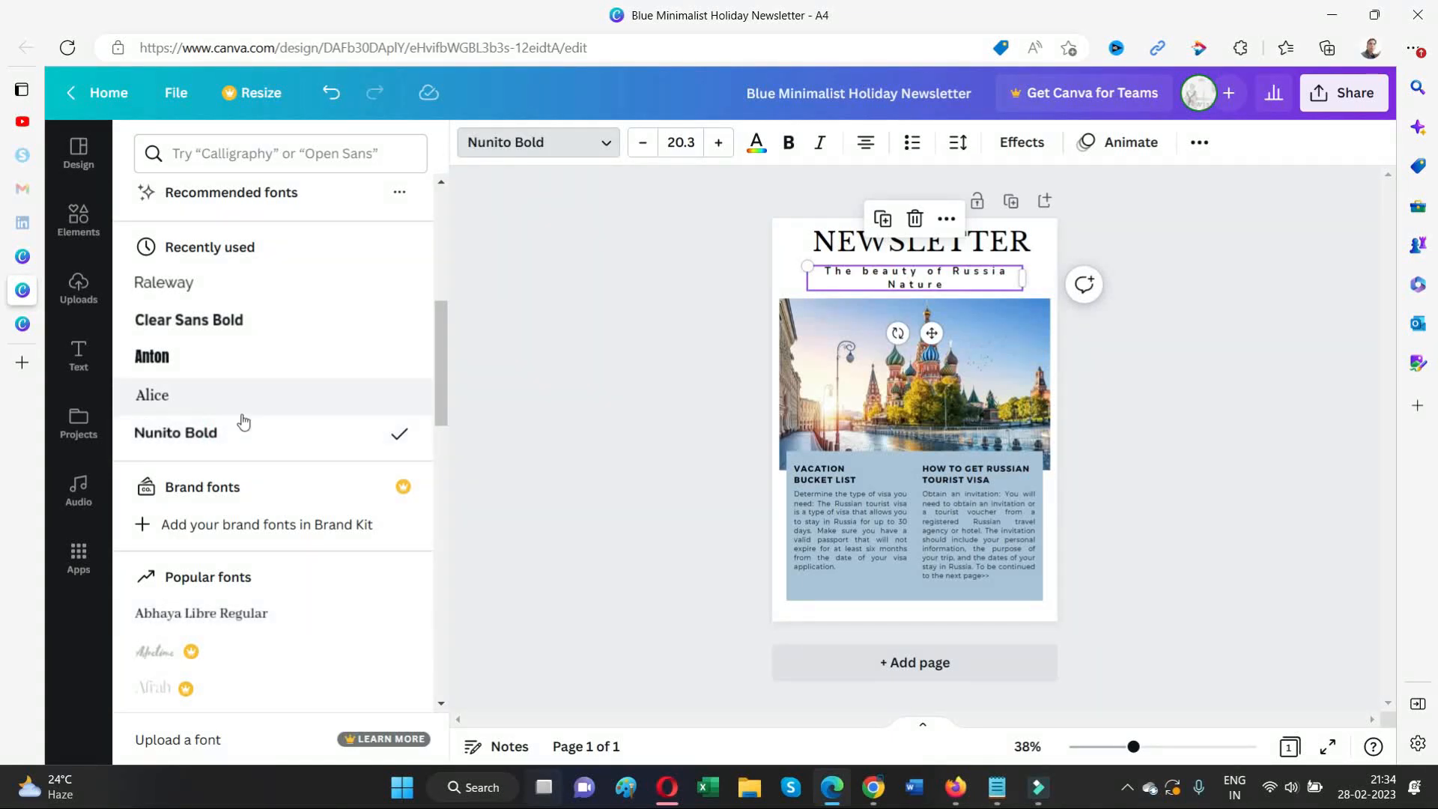
pyautogui.click(207, 397)
pyautogui.scroll(3, 243, 349)
pyautogui.click(212, 288)
pyautogui.click(223, 338)
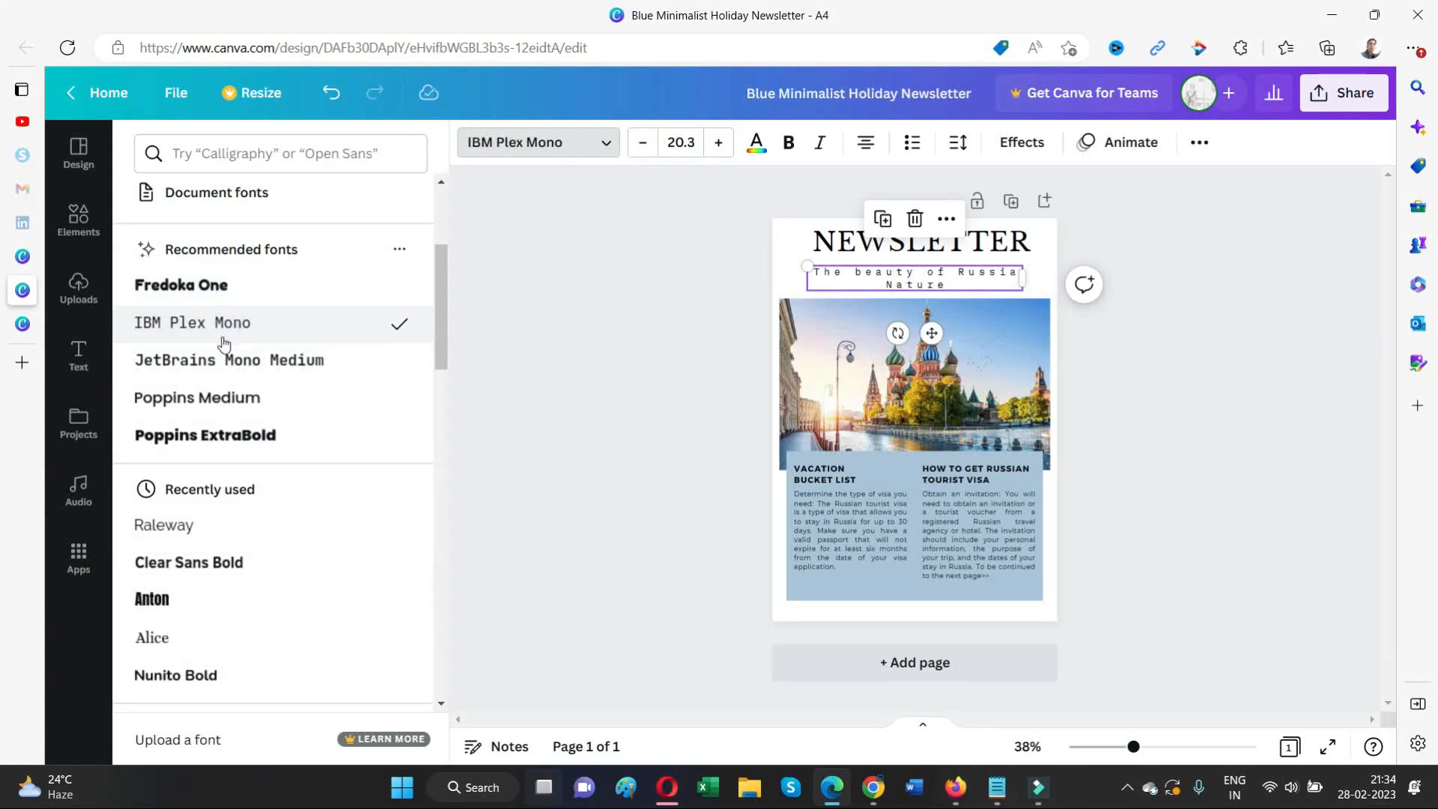
pyautogui.click(1137, 244)
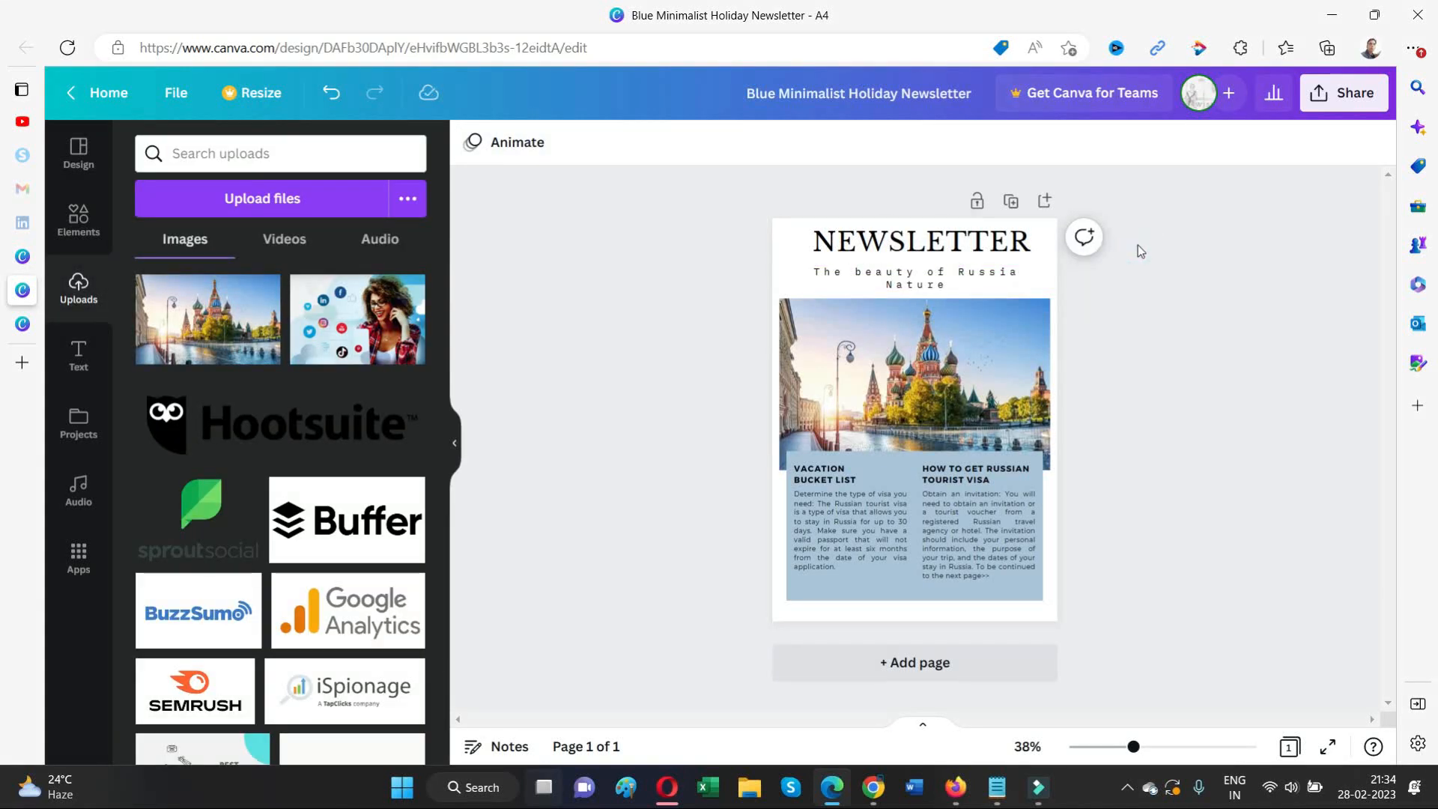
pyautogui.click(884, 279)
pyautogui.click(1152, 250)
# Download the newsletter as a PDF Standard file
pyautogui.click(1344, 93)
pyautogui.click(1115, 551)
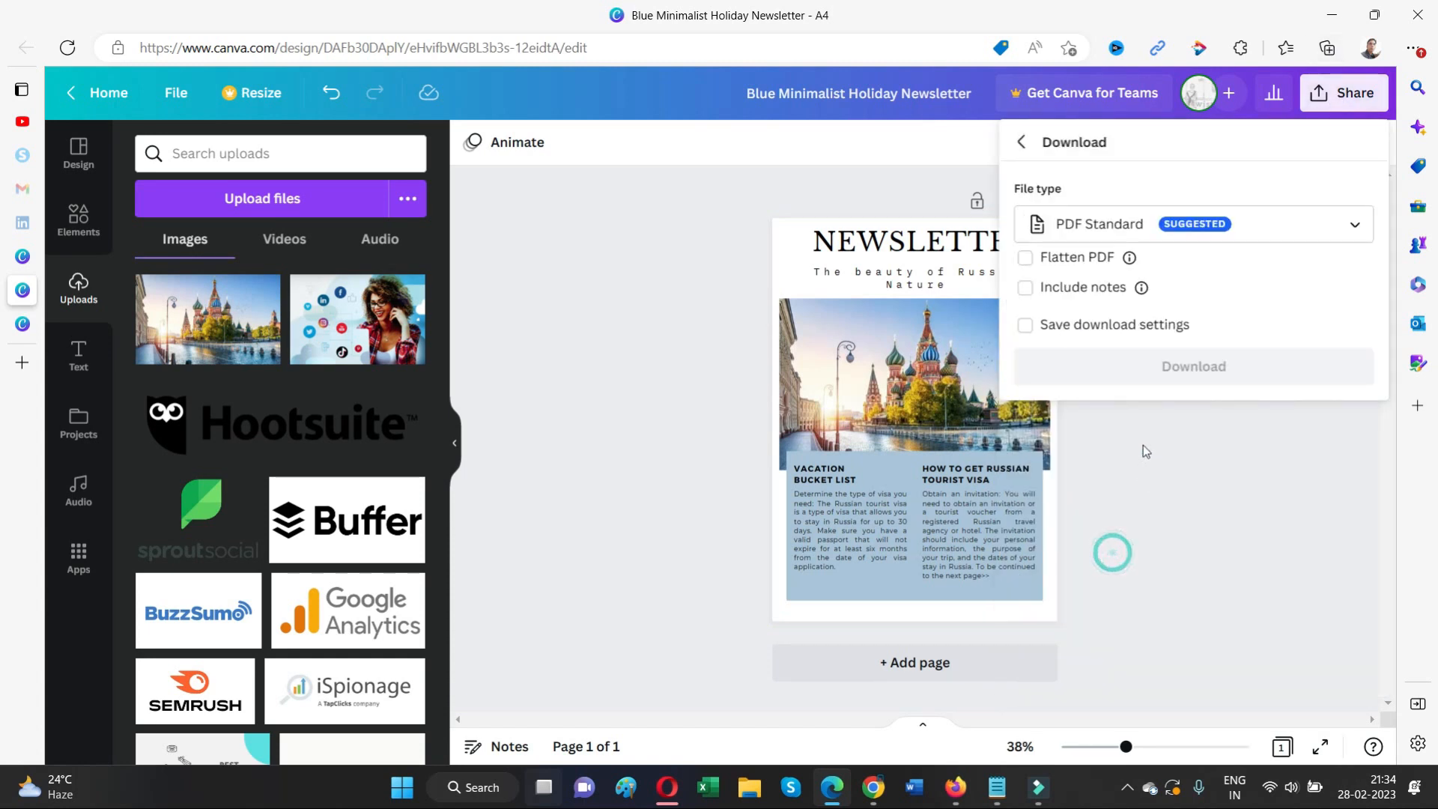
pyautogui.click(1136, 368)
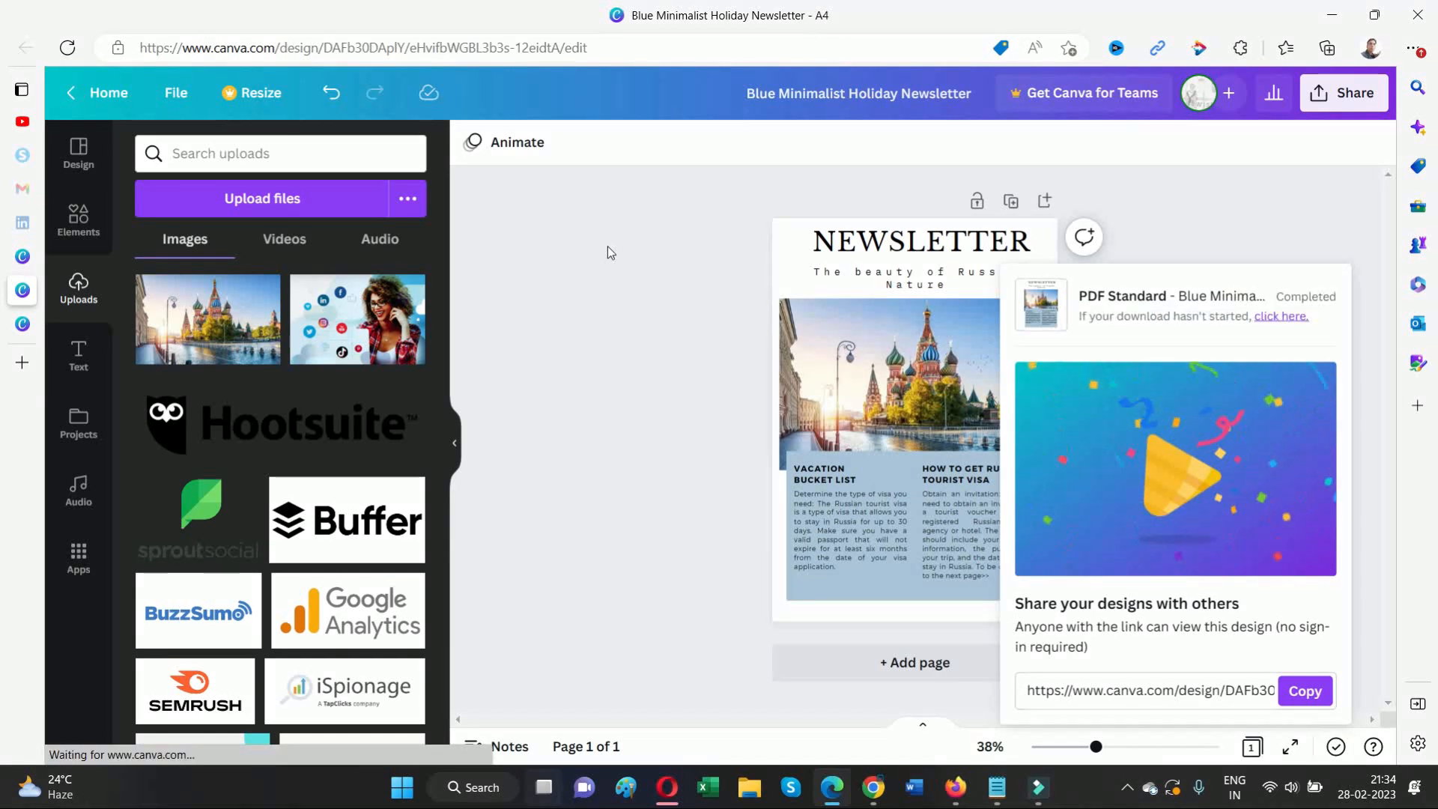
pyautogui.click(1130, 790)
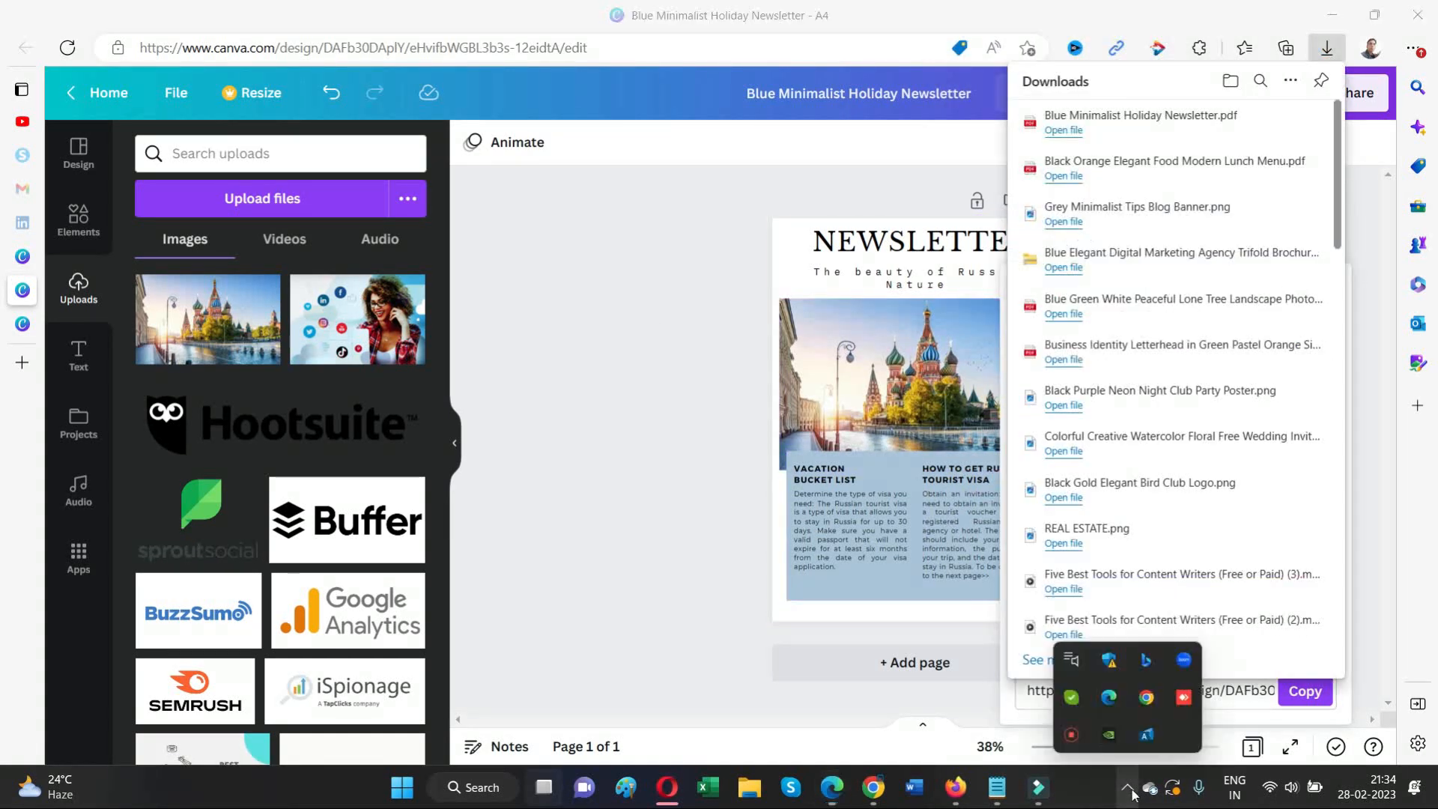
pyautogui.rightClick(1072, 735)
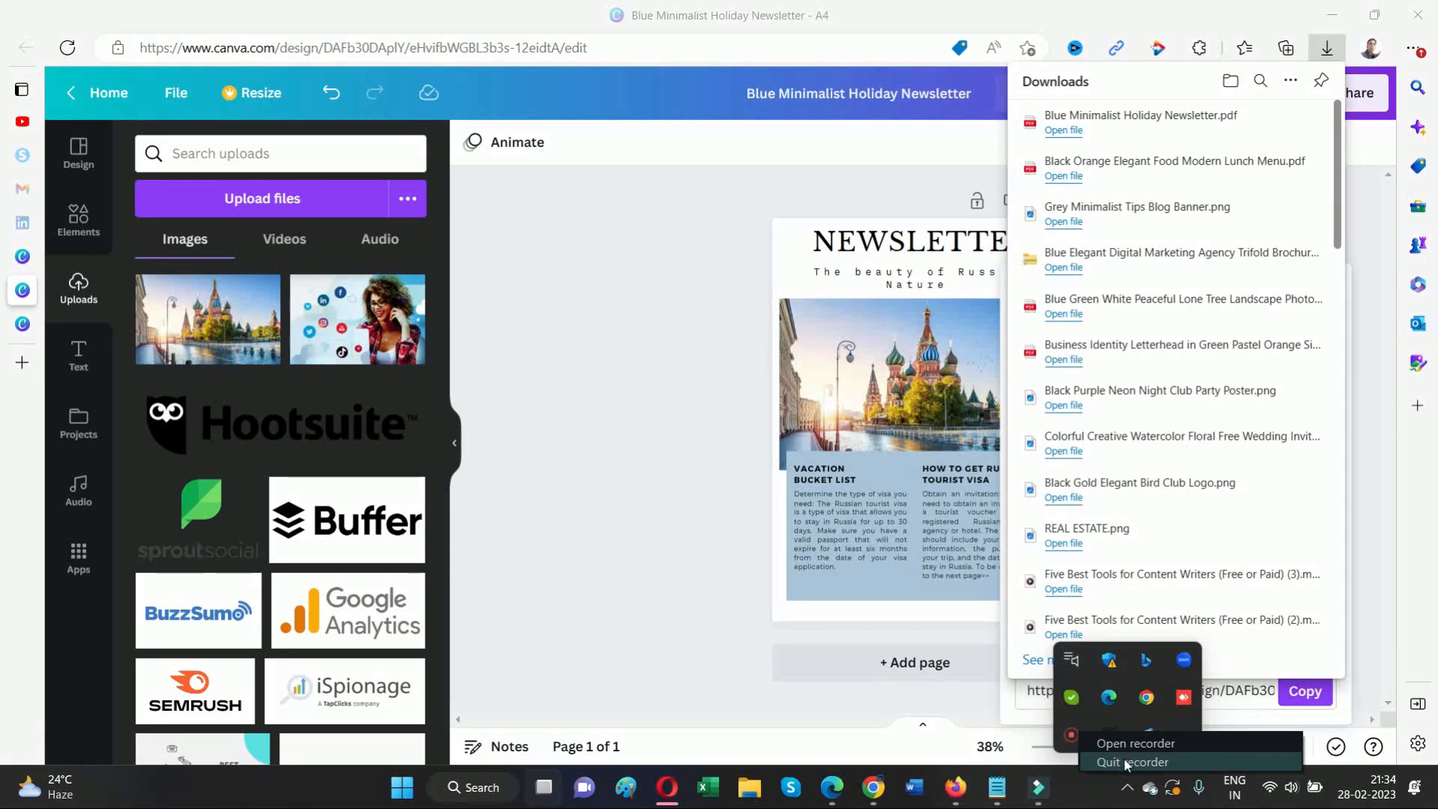